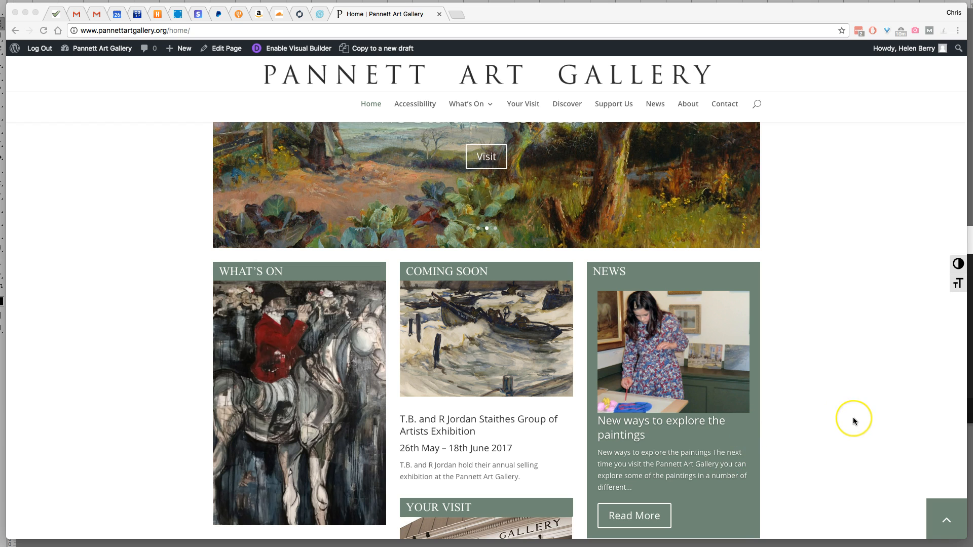
Go to the site dashboard's list of all posts and clone the news post "New ways to explore the paintings"
scroll(852, 418, up, 3)
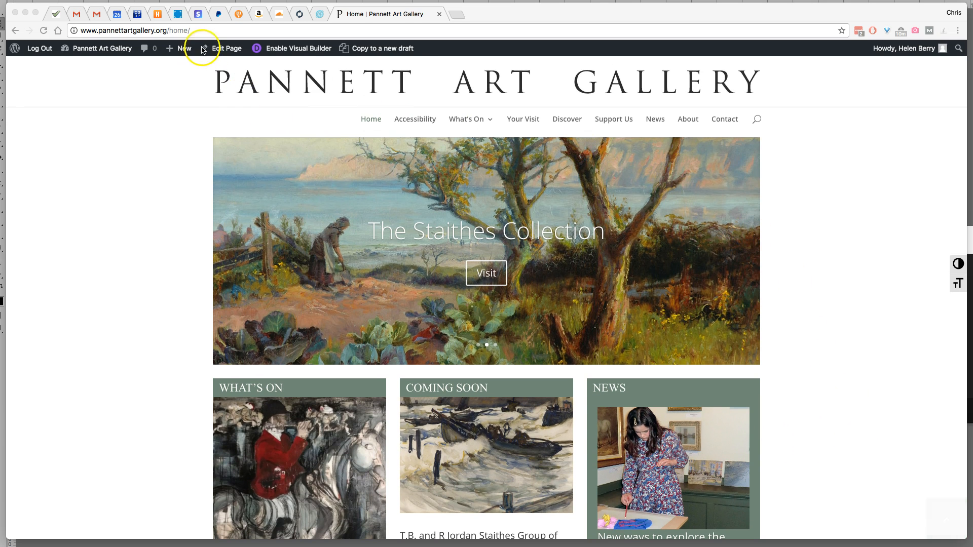
click(101, 53)
mouse_move(101, 52)
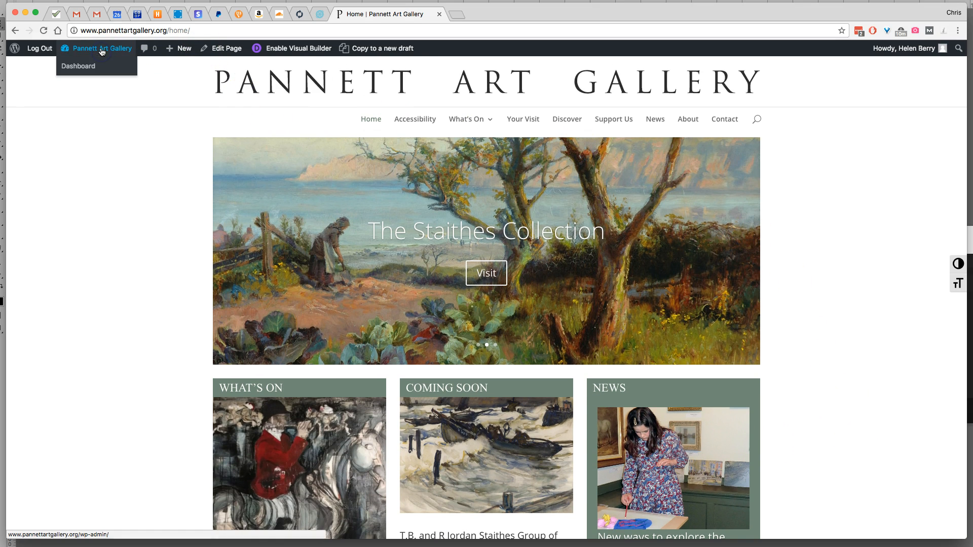
click(80, 66)
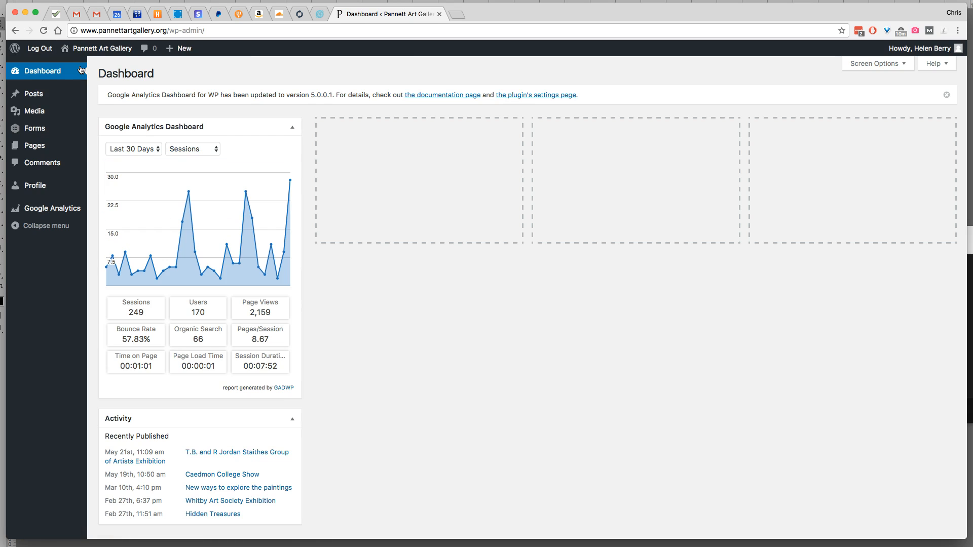
mouse_move(34, 96)
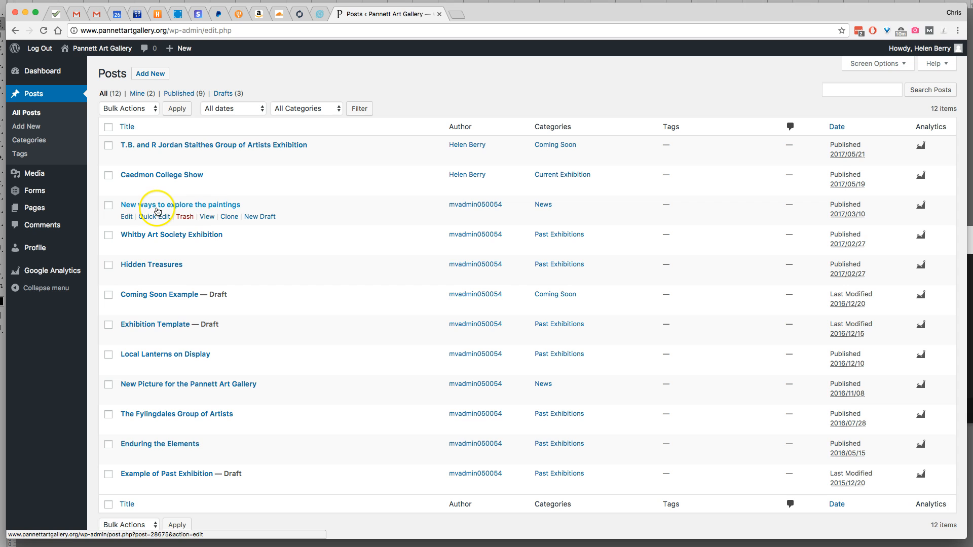
click(233, 221)
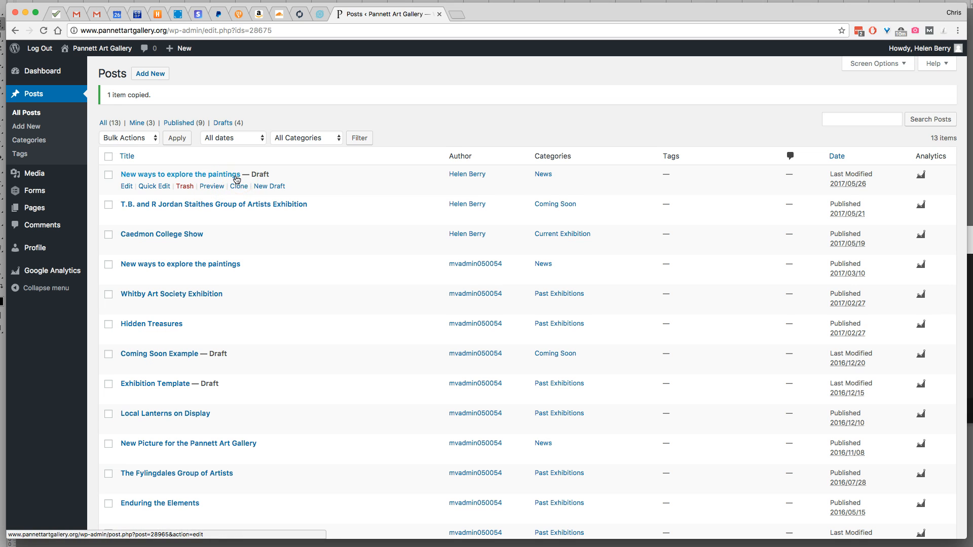
Open the cloned draft, retitle it "Test News Story" and publish it
click(220, 174)
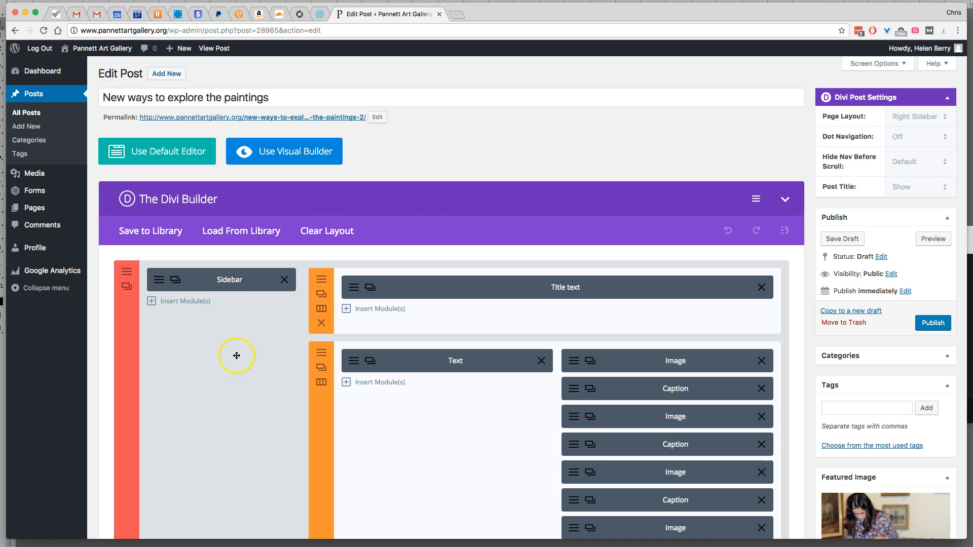
mouse_move(275, 97)
mouse_down()
mouse_move(290, 97)
mouse_move(83, 95)
mouse_up()
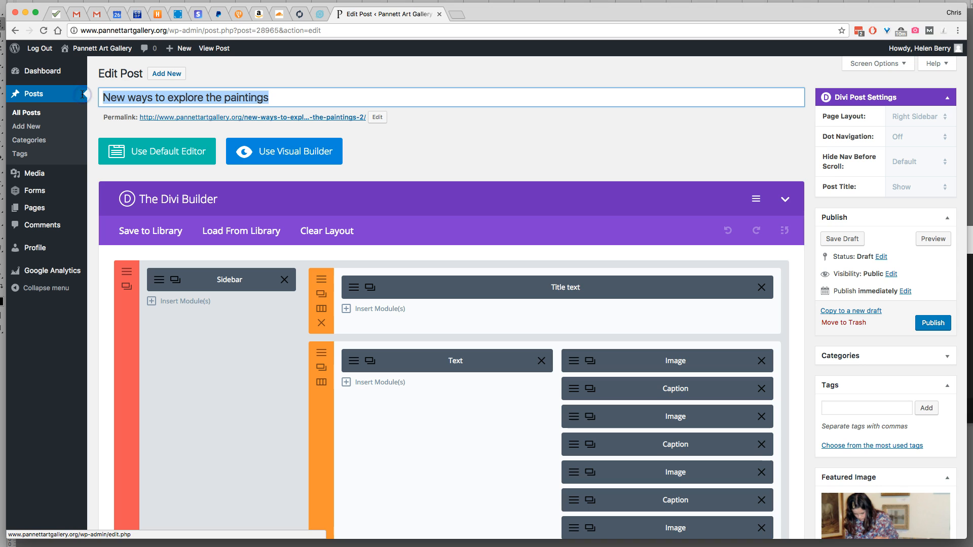
text(Test News Story)
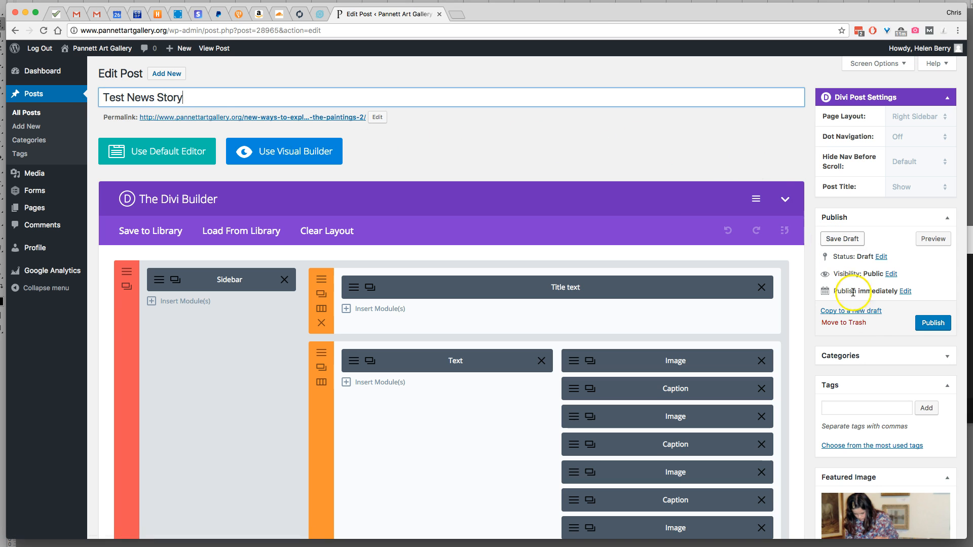
click(942, 327)
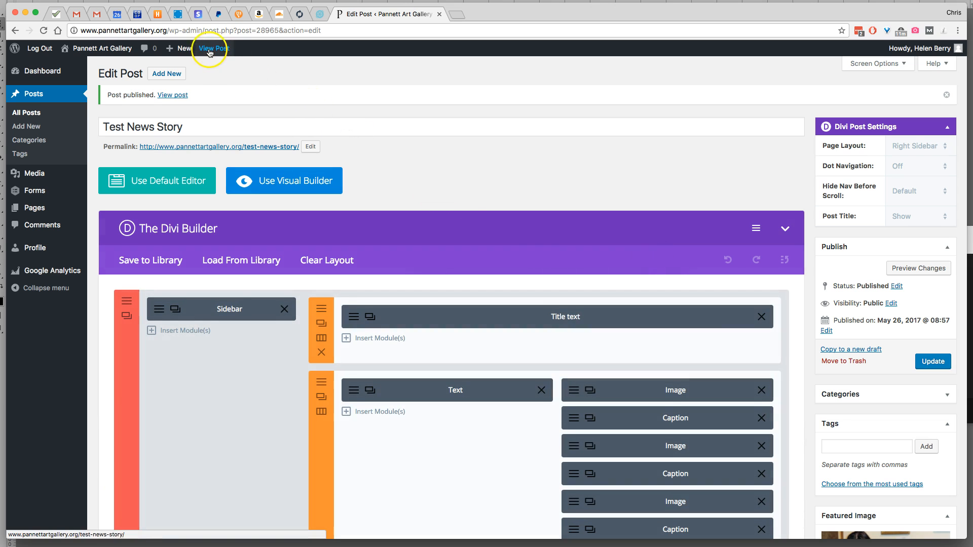
Visit the site's /home page and check the story shown in the News section
mouse_move(117, 52)
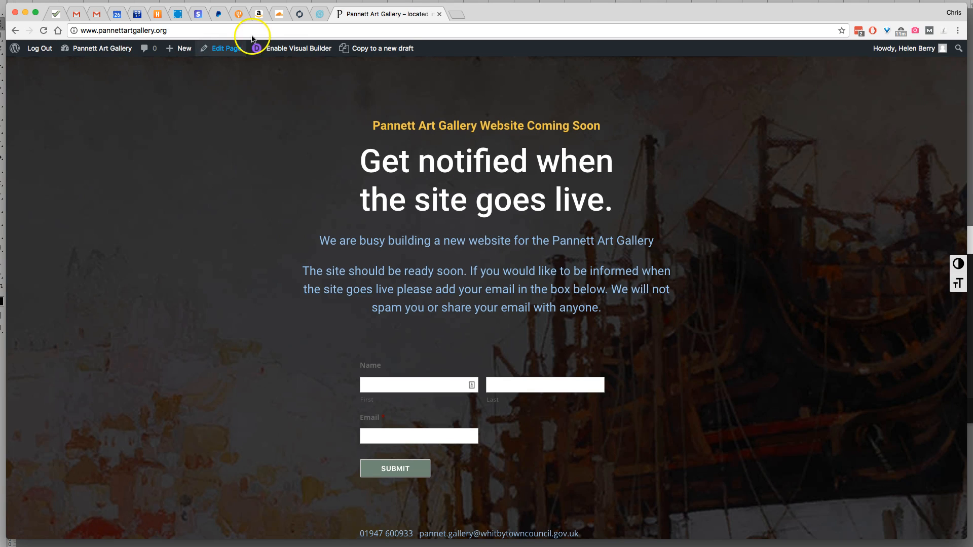
click(169, 31)
click(182, 30)
text(/home)
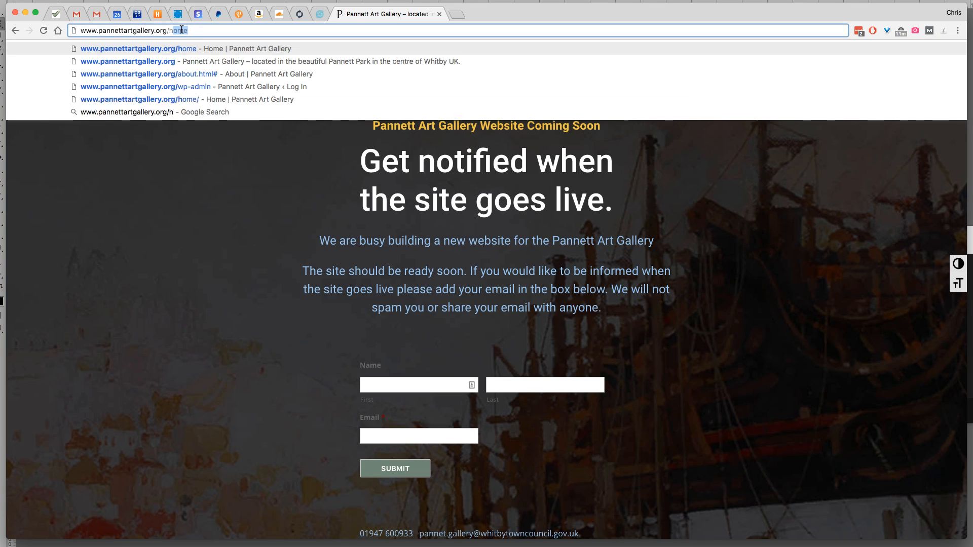
key(Return)
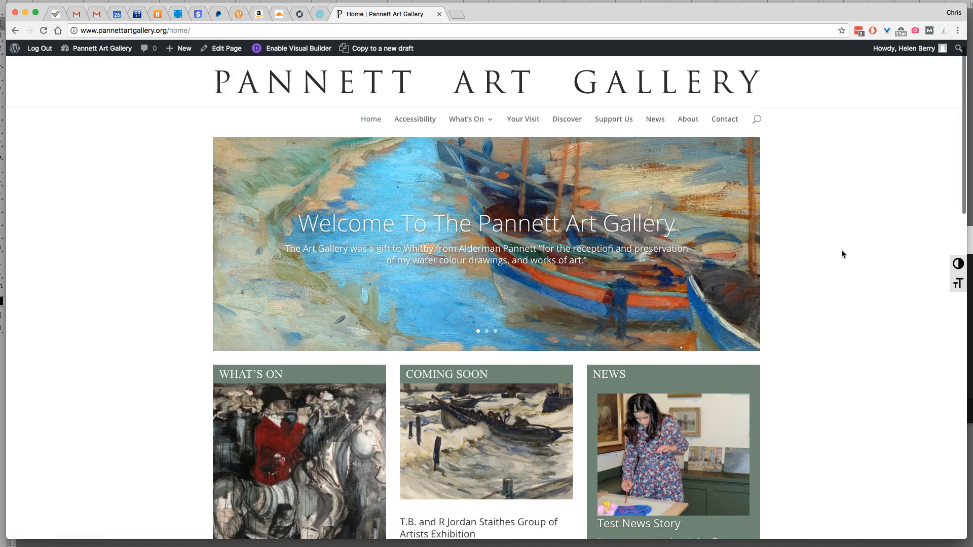
scroll(841, 254, down, 5)
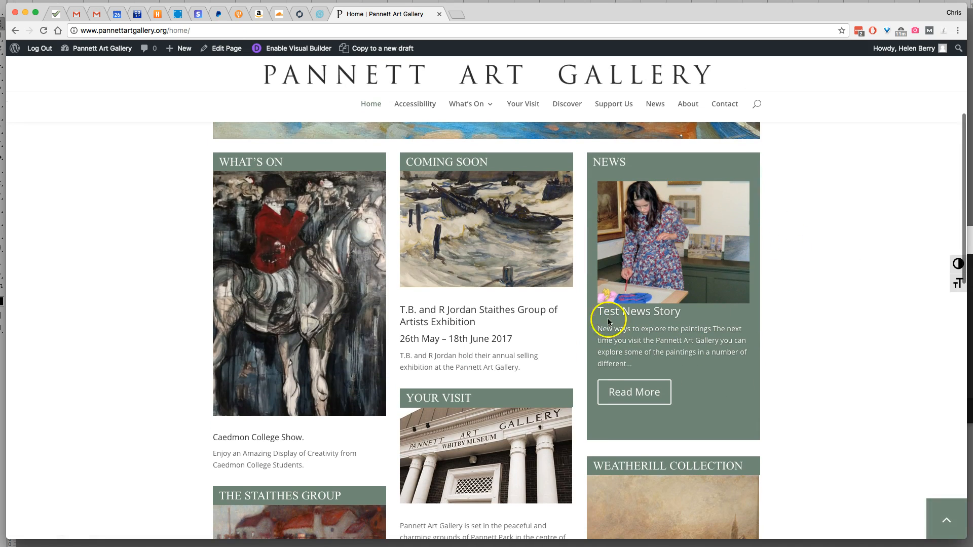
drag(597, 312, 680, 311)
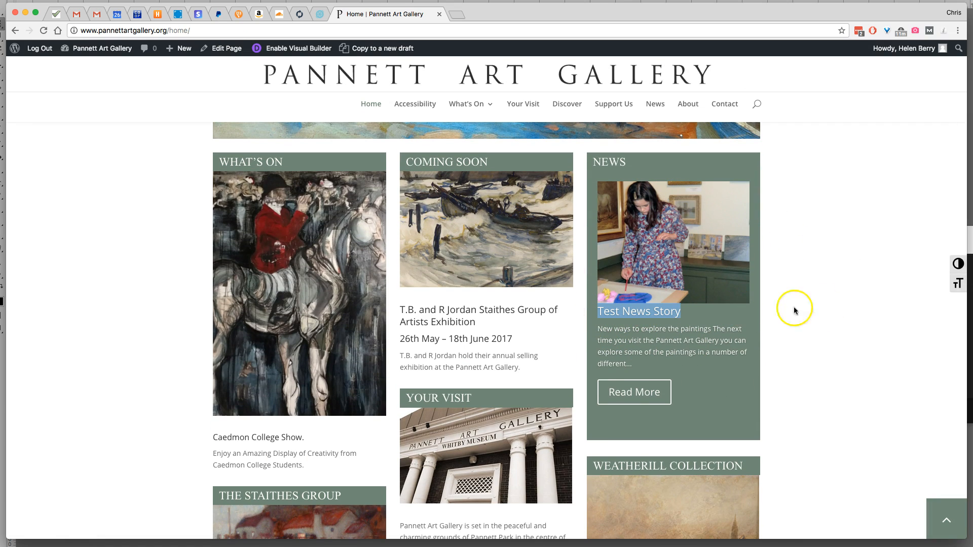
Return to the dashboard's list of all posts and open "Test News Story" for editing
scroll(867, 306, up, 4)
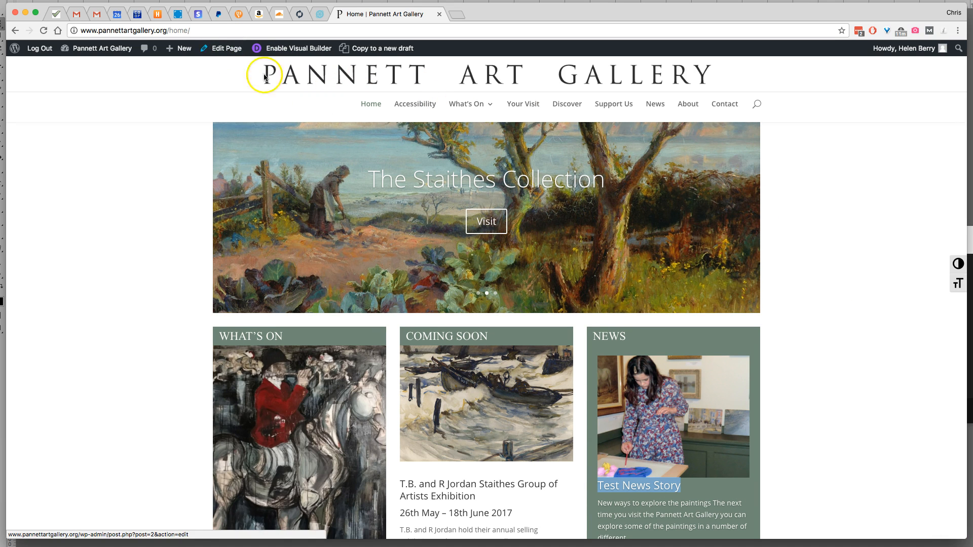
mouse_move(93, 50)
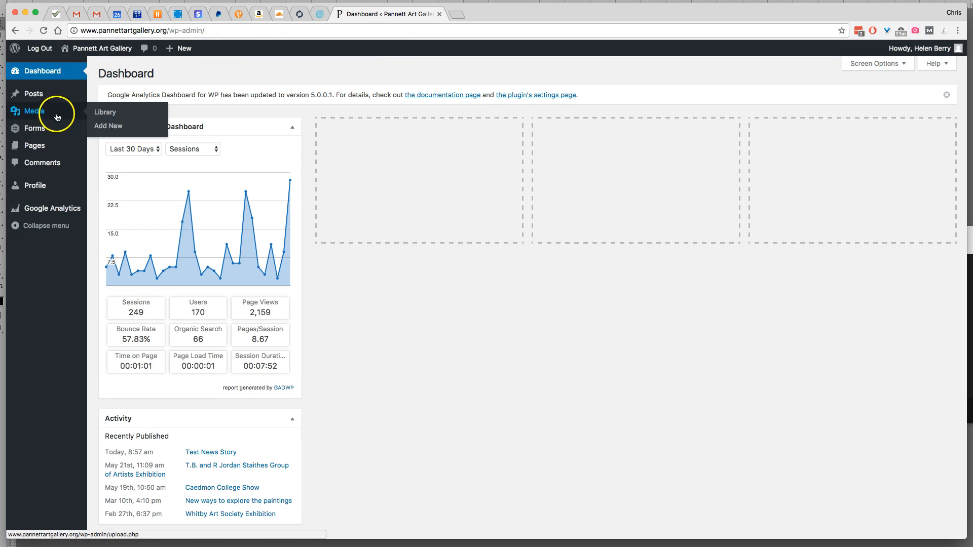
mouse_move(49, 94)
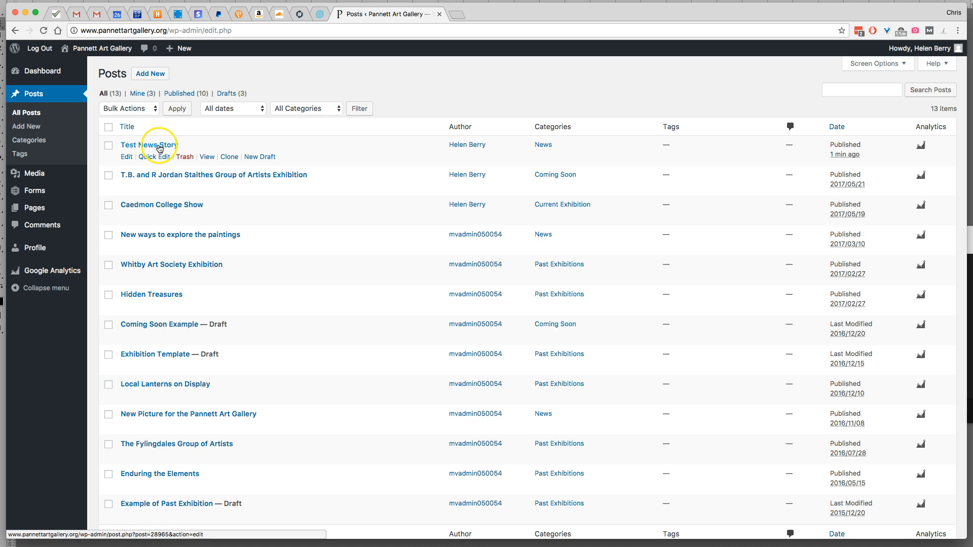
click(158, 146)
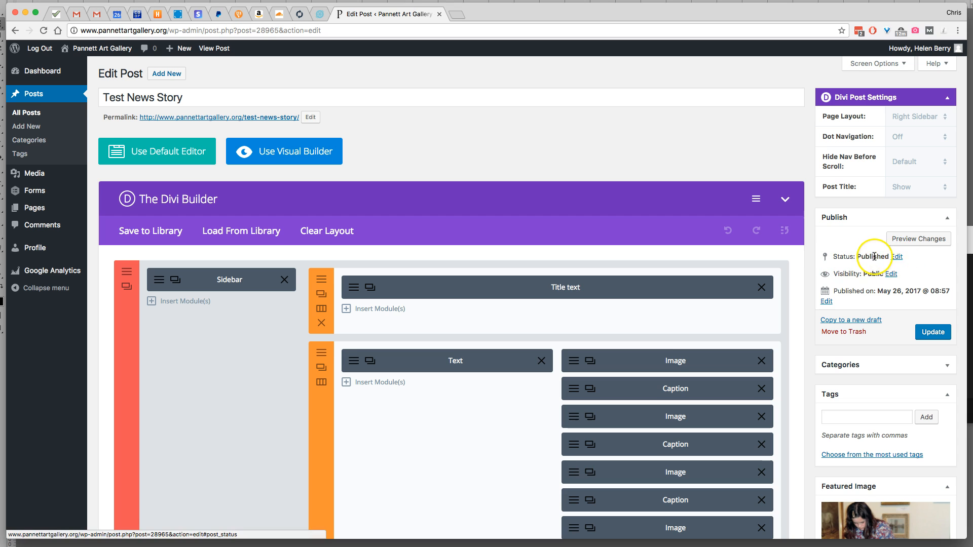
Change the post's publication status to Draft
click(897, 257)
click(884, 271)
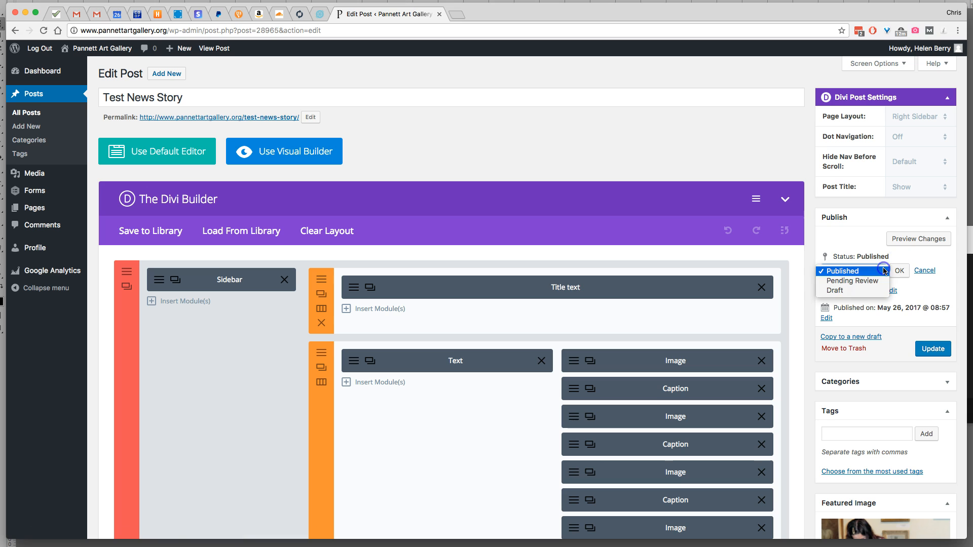
click(839, 291)
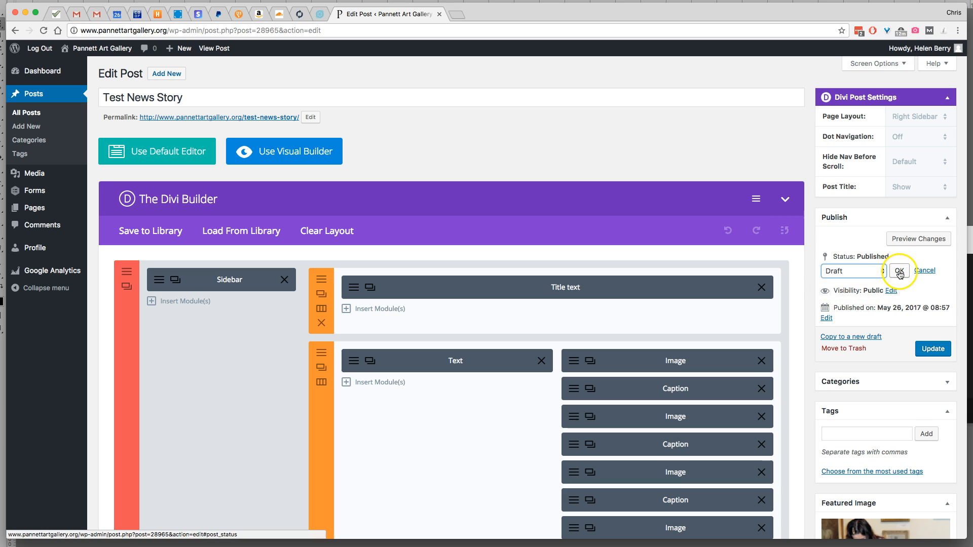
click(899, 270)
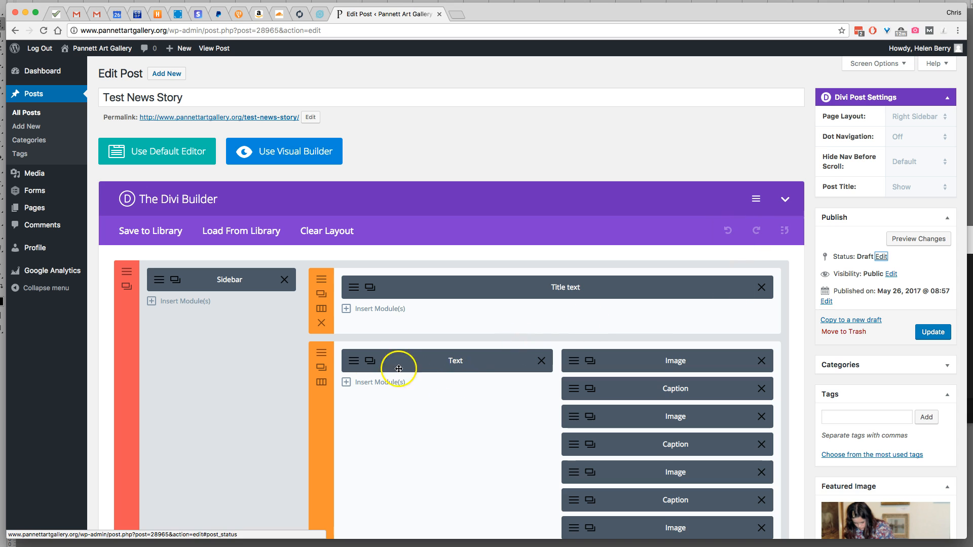
Open the settings of the post's Text module, review its content and switch the content editor to Visual mode
scroll(412, 341, down, 3)
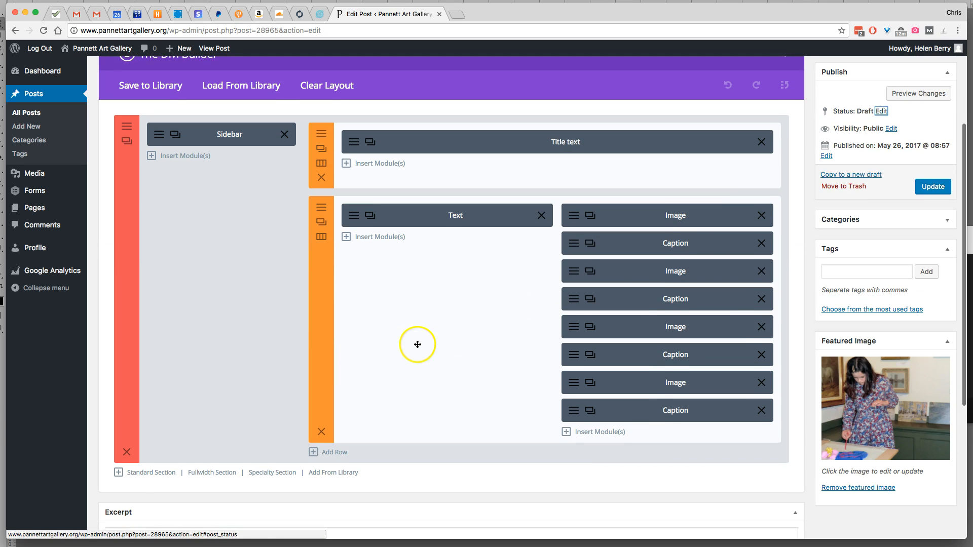
click(354, 216)
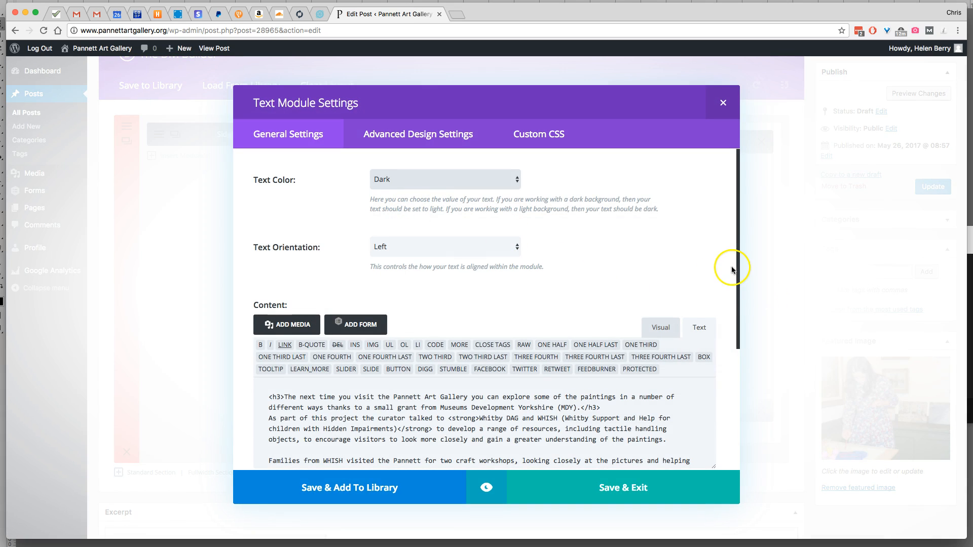
click(740, 265)
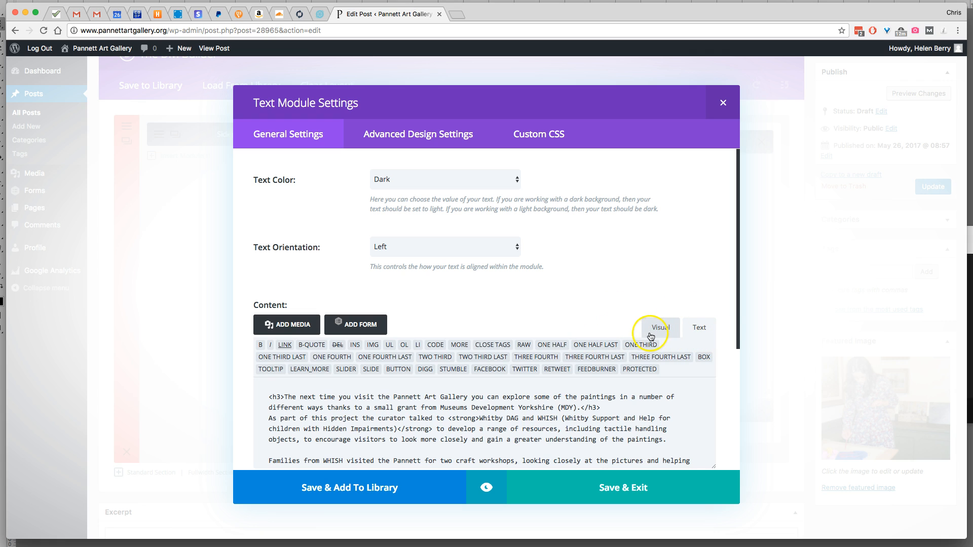
drag(741, 328, 716, 441)
scroll(596, 329, down, 10)
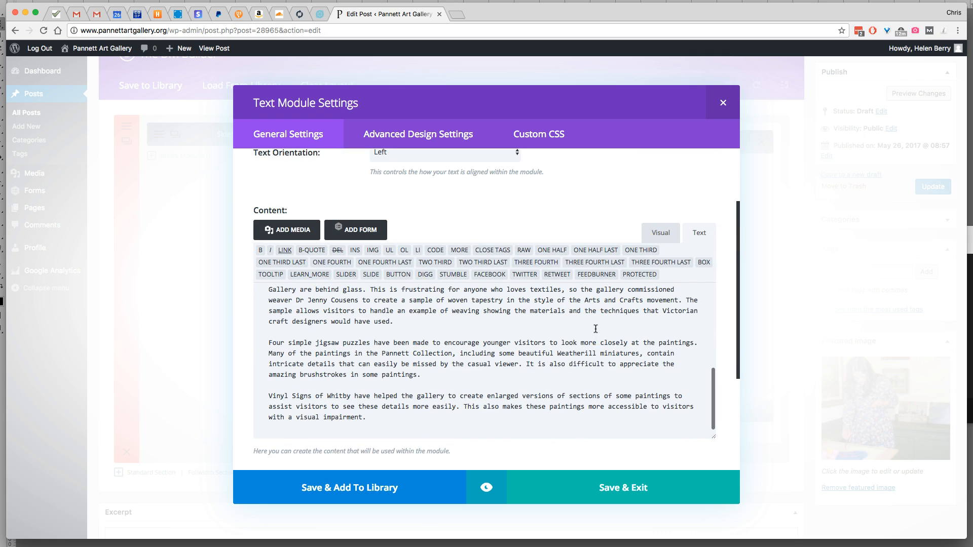
scroll(520, 351, up, 15)
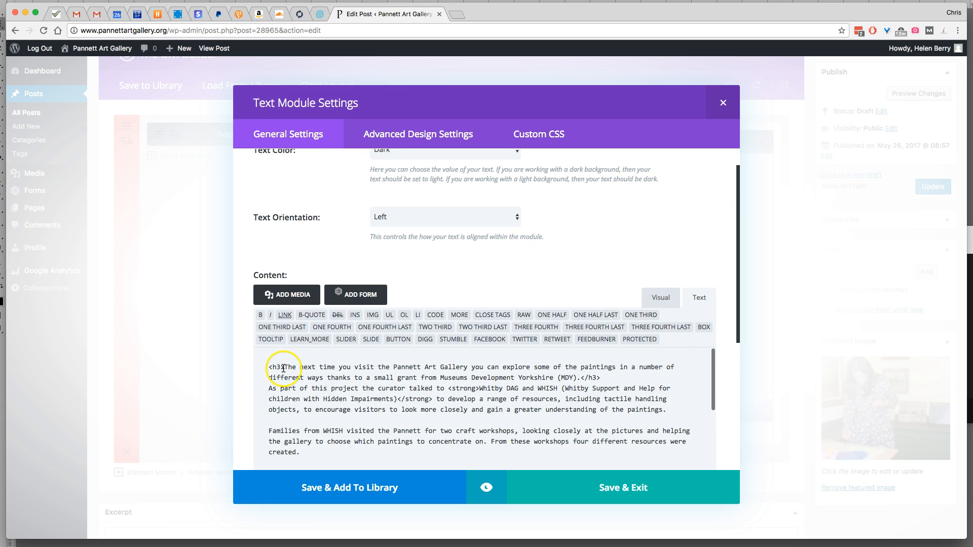
click(651, 301)
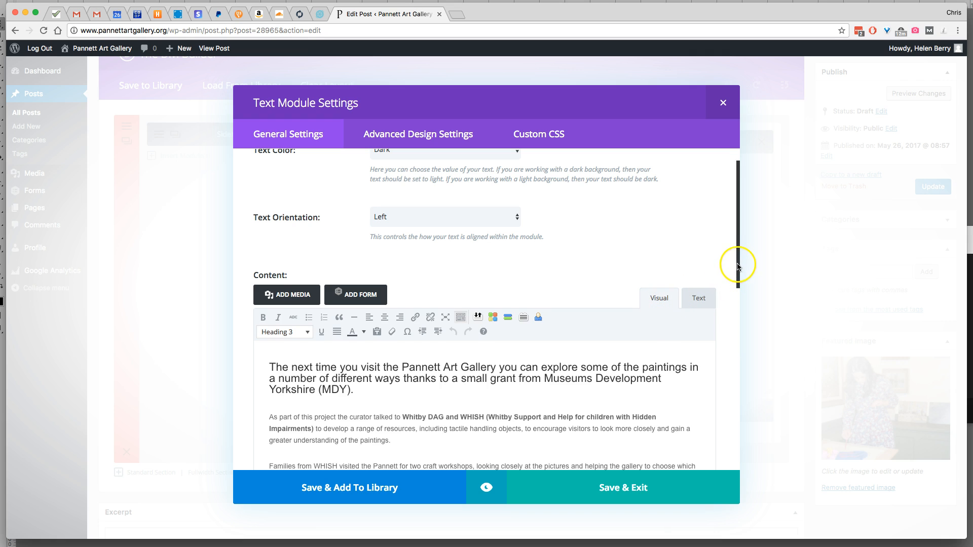
drag(736, 265, 737, 280)
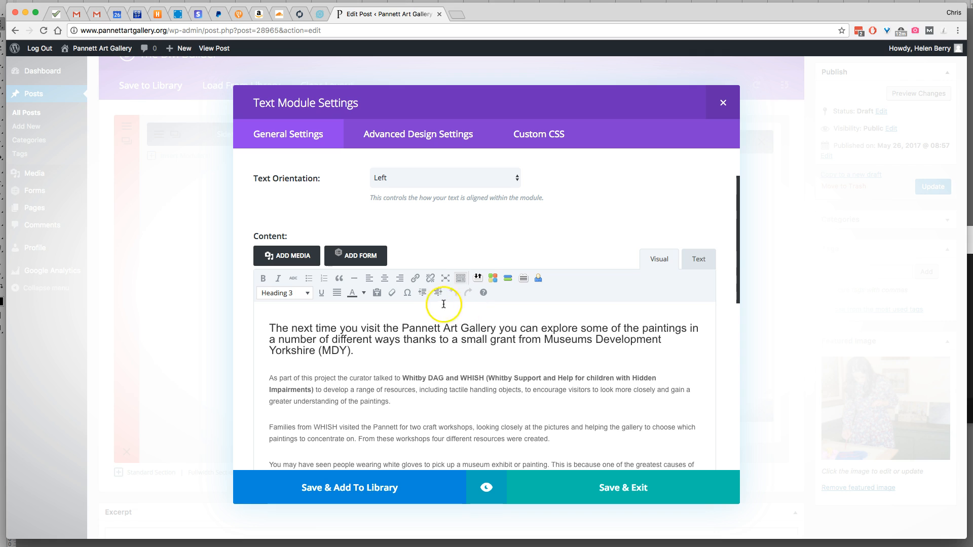
Switch to OpenOffice Writer and copy the title line "TEST TEXT for the Pannett Art Gallery" from Test News text.odt
drag(354, 351, 263, 340)
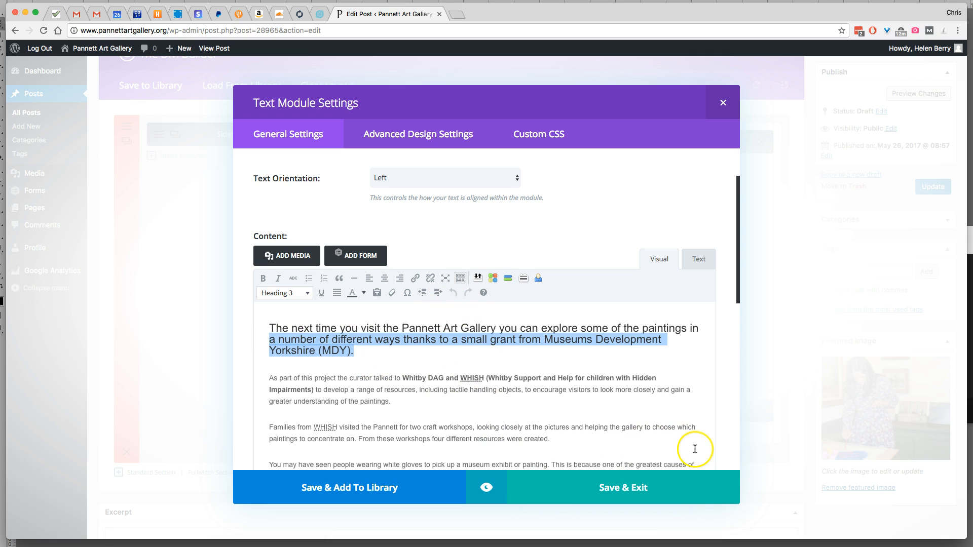
click(668, 546)
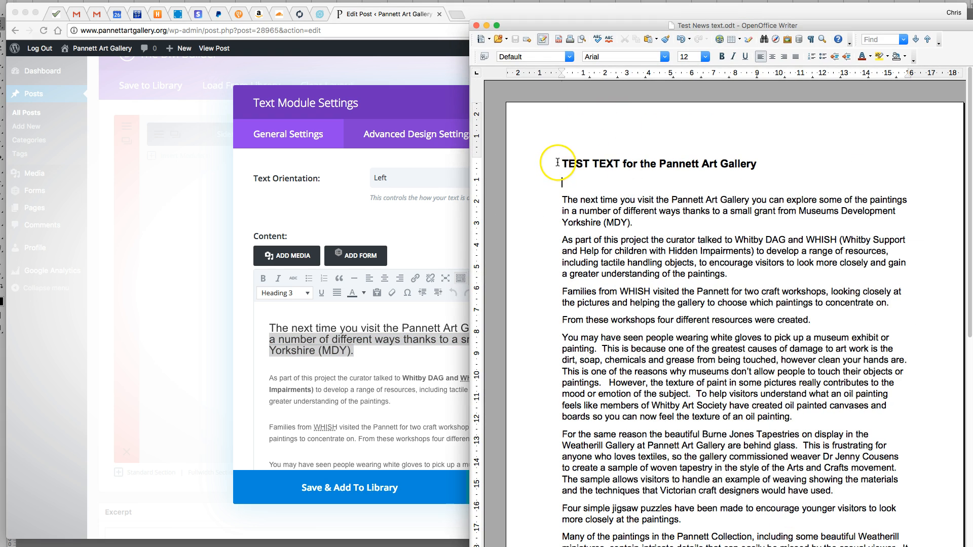
drag(558, 163, 794, 167)
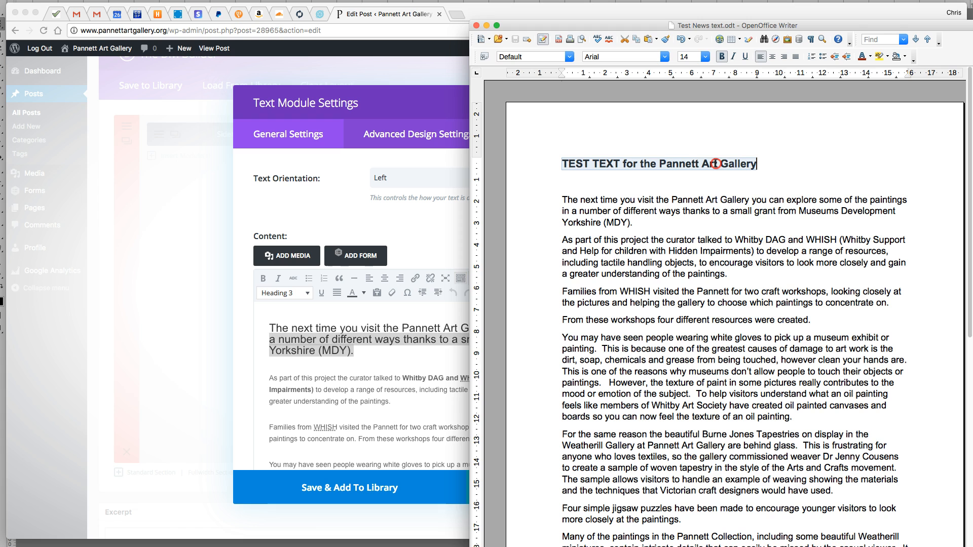
right_click(715, 164)
click(737, 326)
Back in the browser, replace the opening Heading 3 paragraph of the module content with the copied title, pasted as plain text
click(339, 345)
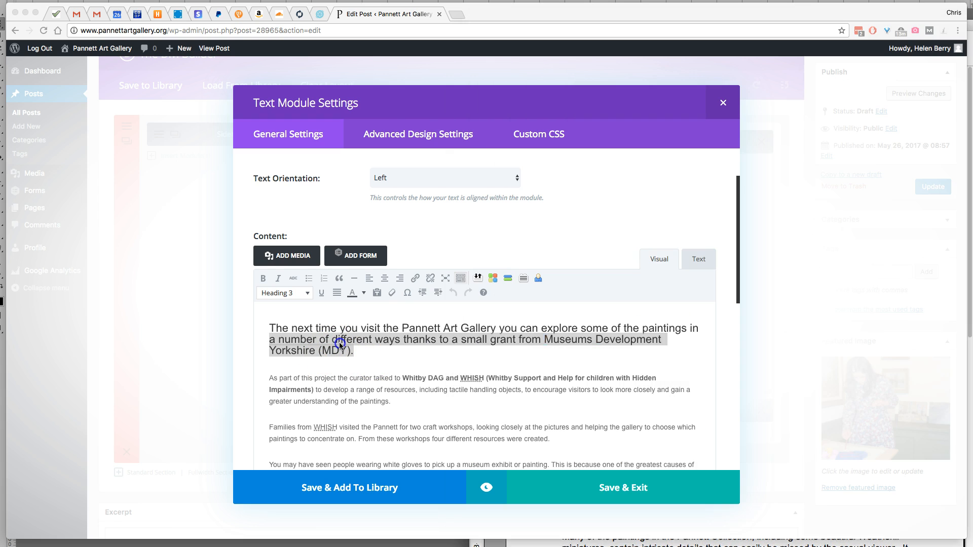
click(385, 349)
drag(380, 351, 260, 333)
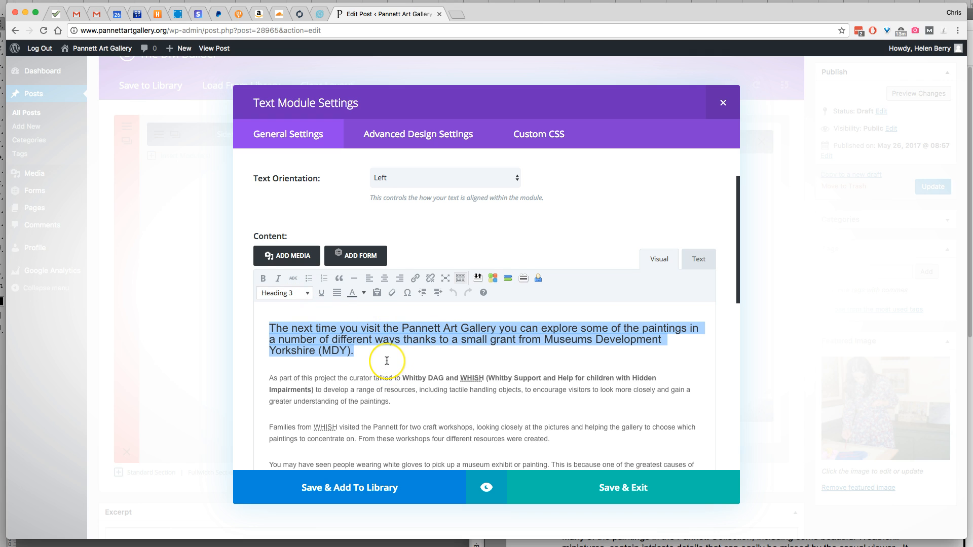
click(380, 293)
key(super+v)
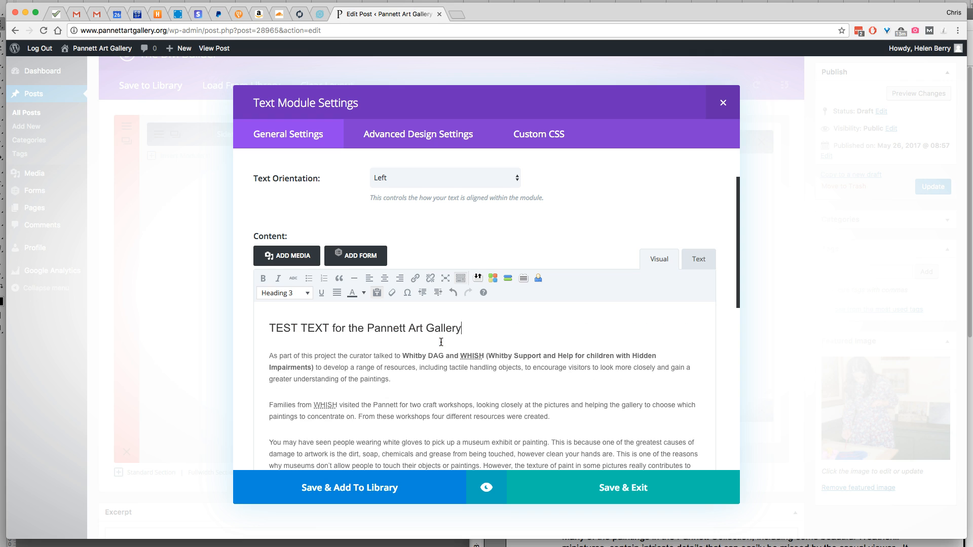
Format the module's title line "TEST TEXT for the Pannett Art Gallery" as Paragraph and set it back to Heading 3
drag(488, 323, 257, 325)
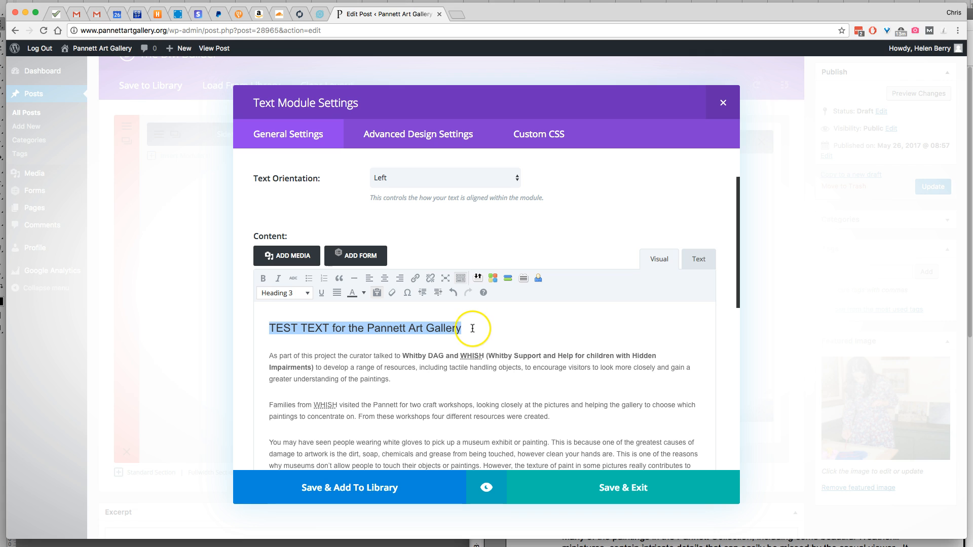
click(304, 299)
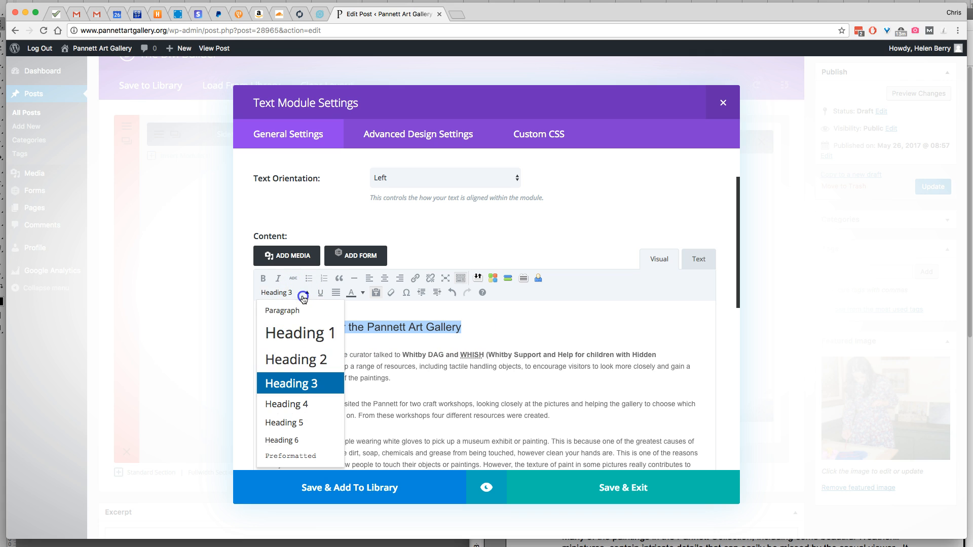
click(307, 310)
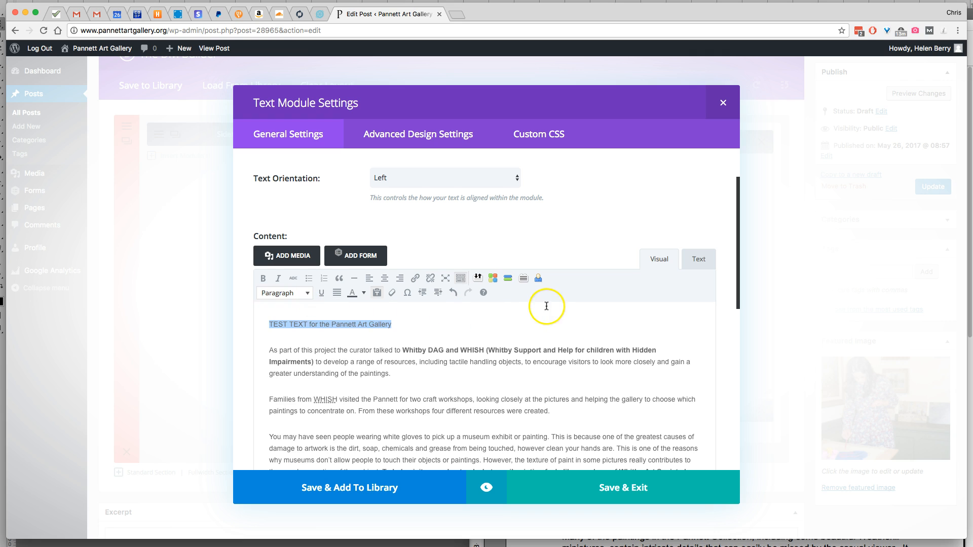
click(306, 297)
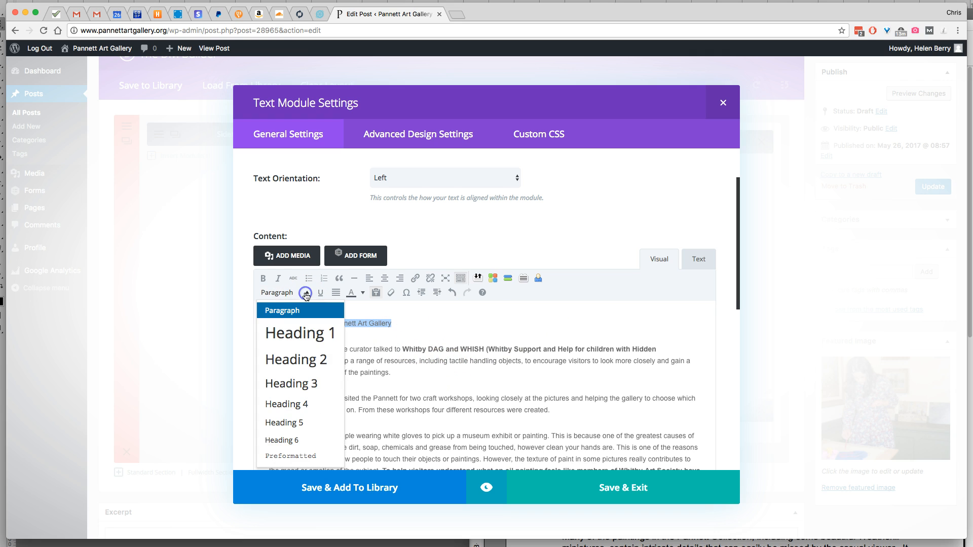
click(306, 385)
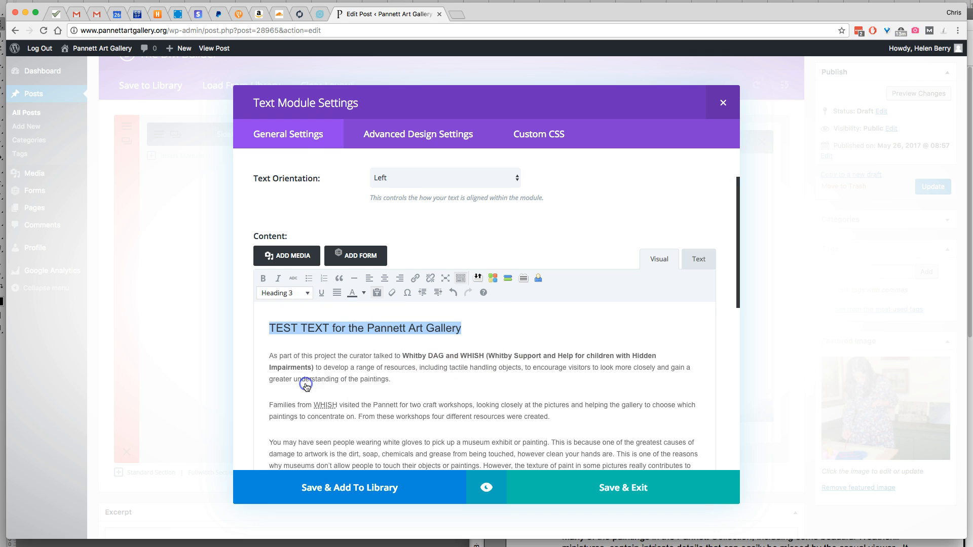
click(498, 334)
Switch to OpenOffice Writer and copy all the body text below the title in Test News text.odt
scroll(508, 351, down, 3)
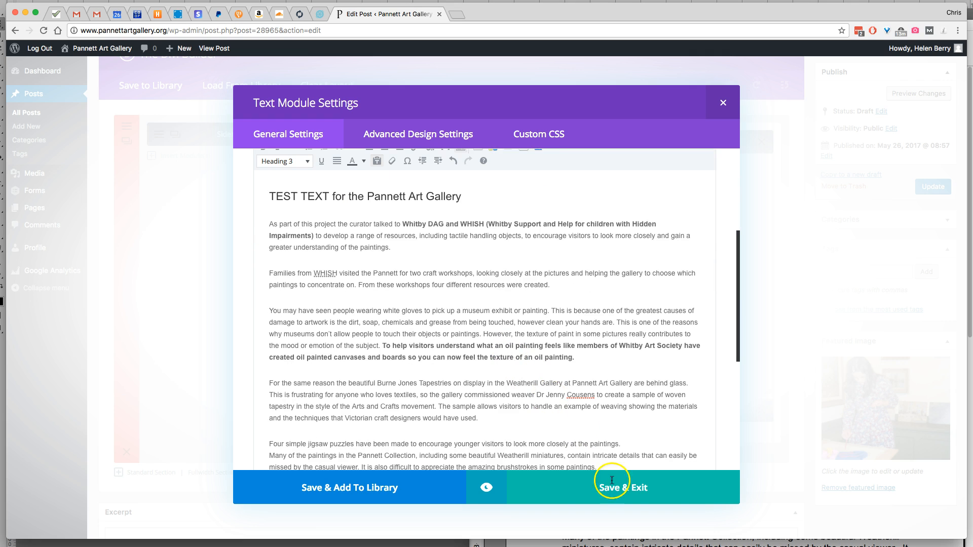
click(640, 544)
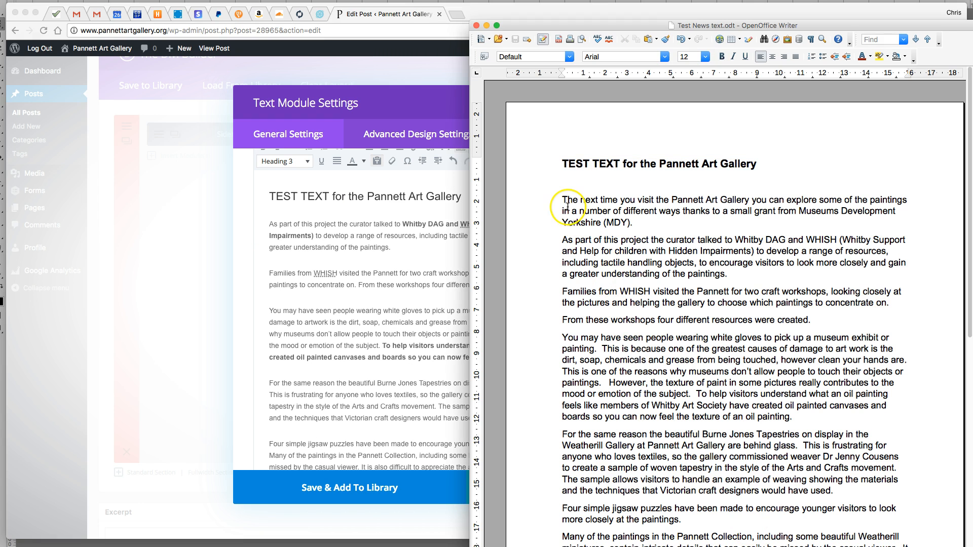
drag(561, 198, 907, 544)
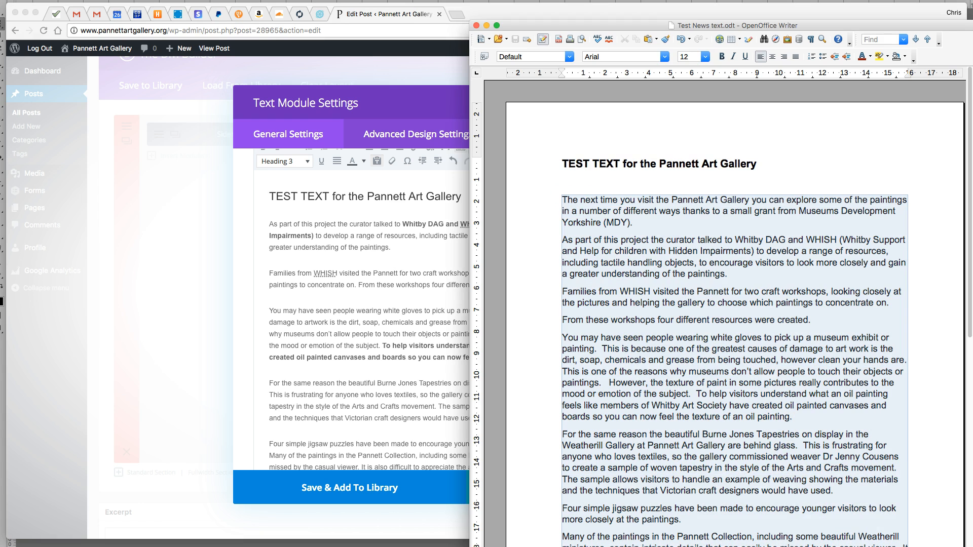
right_click(736, 374)
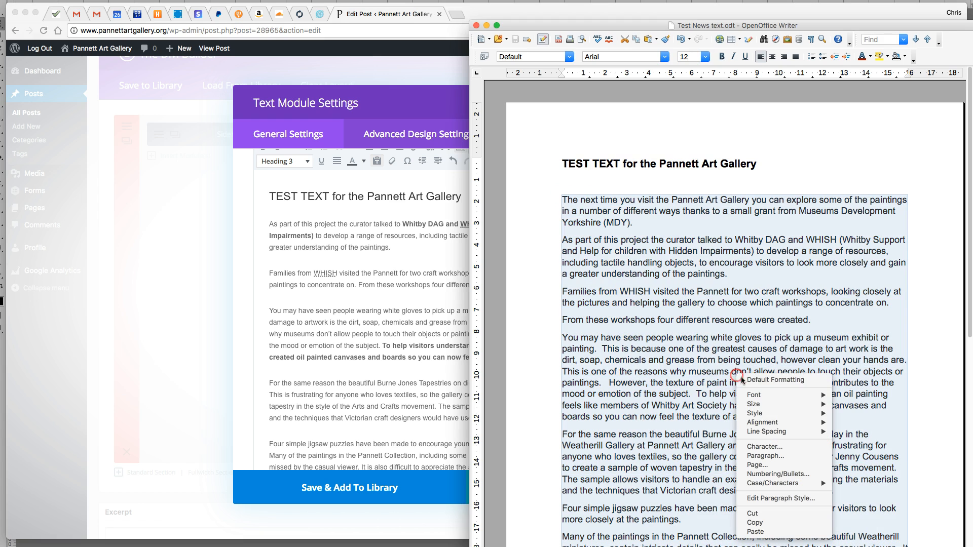
click(754, 523)
Back in the browser, replace all the body text under the module's title with the copied article text, pasted as plain text
click(373, 366)
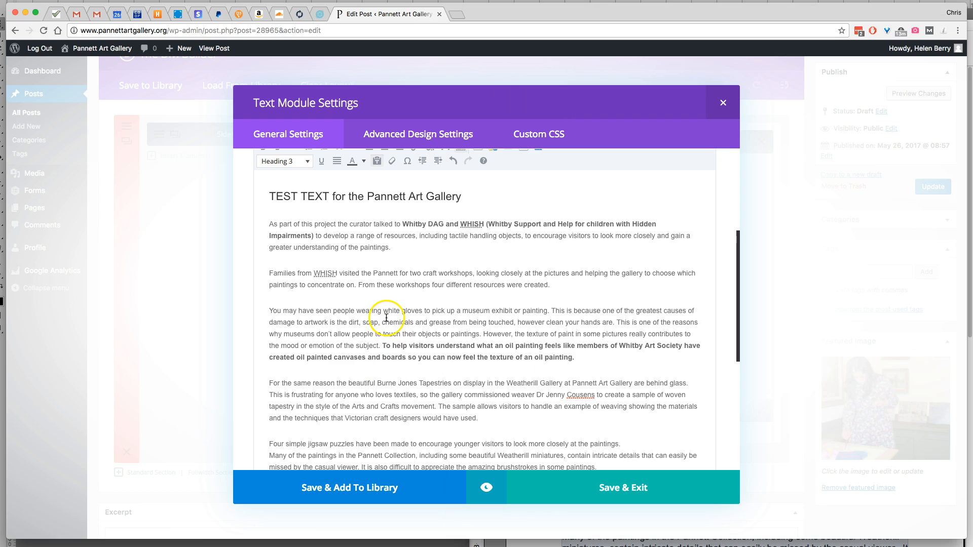
scroll(385, 318, up, 5)
scroll(382, 373, down, 3)
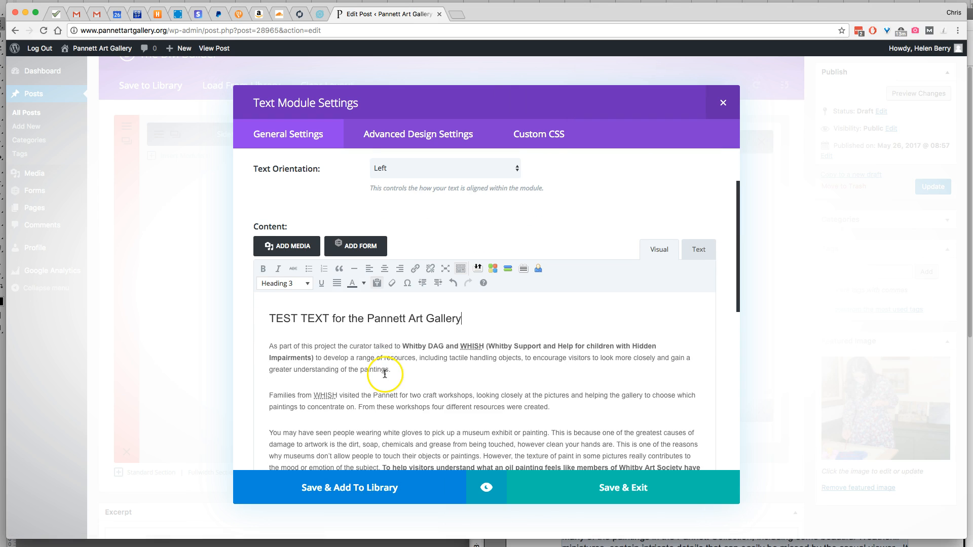
click(378, 285)
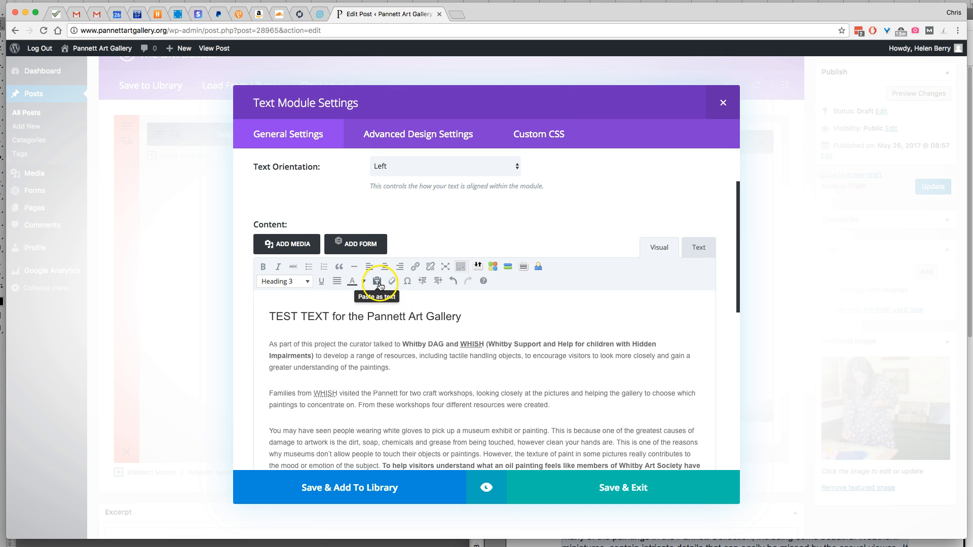
scroll(330, 269, down, 6)
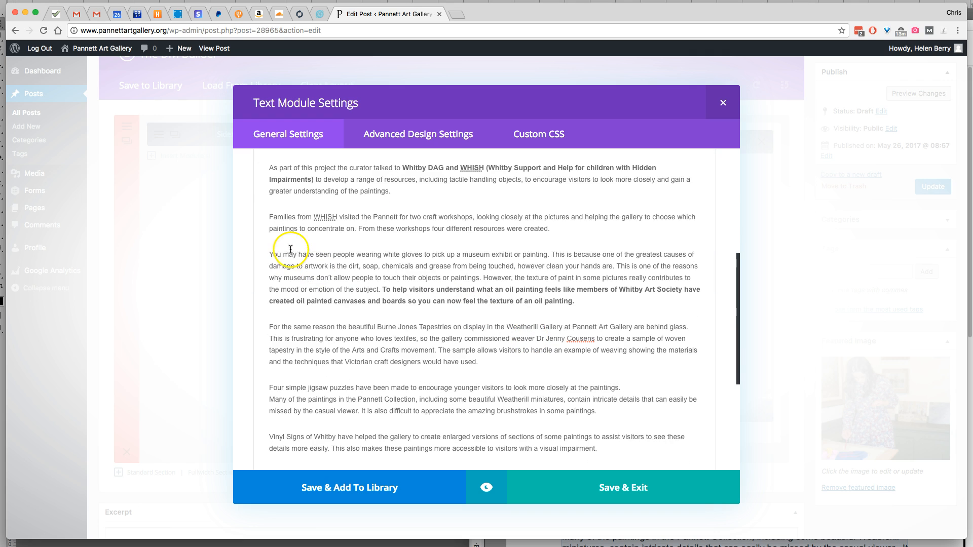
scroll(298, 257, up, 3)
drag(269, 245, 578, 477)
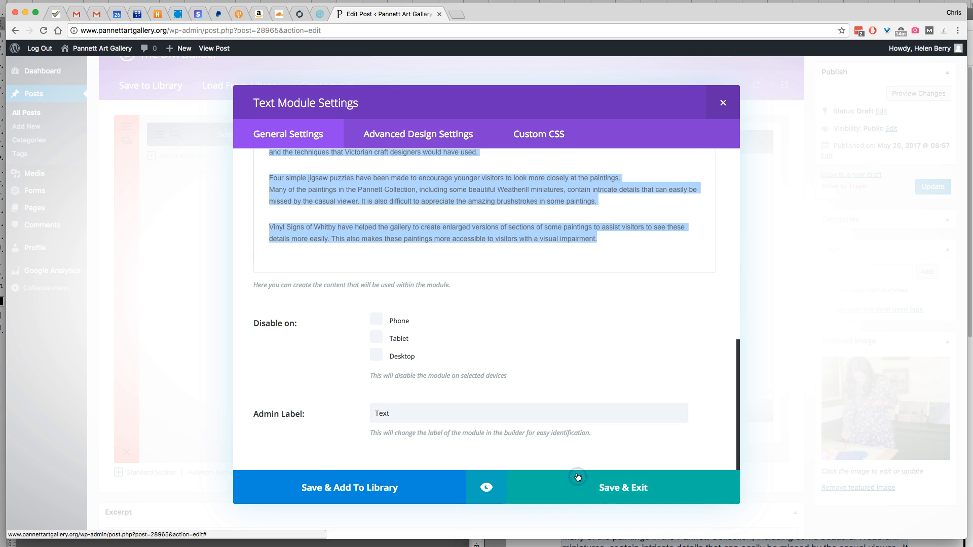
key(BackSpace)
key(ctrl+v)
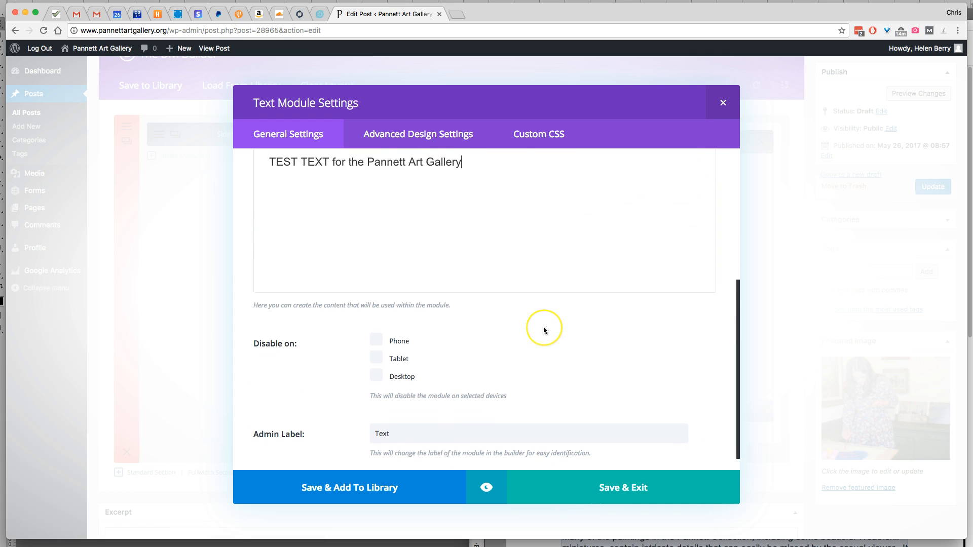
scroll(543, 326, up, 4)
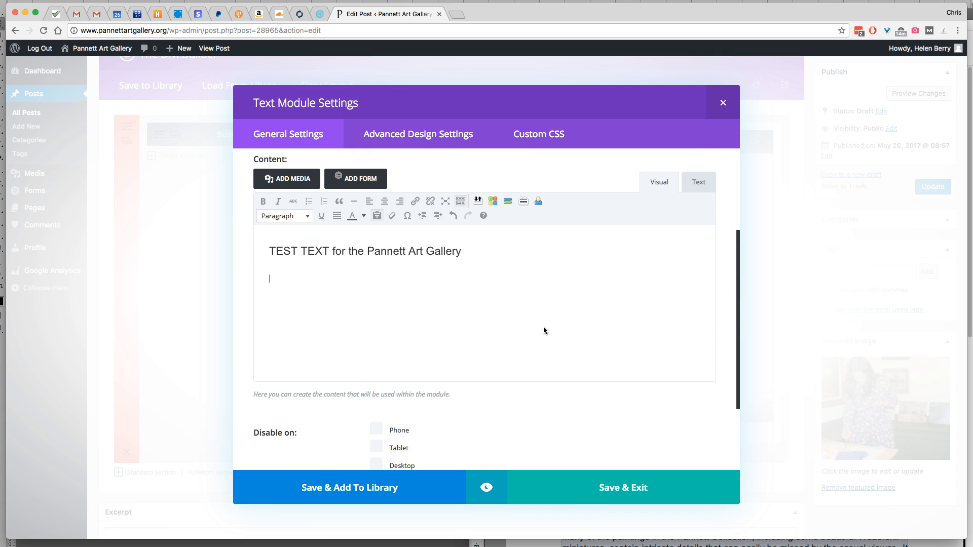
key(ctrl+v)
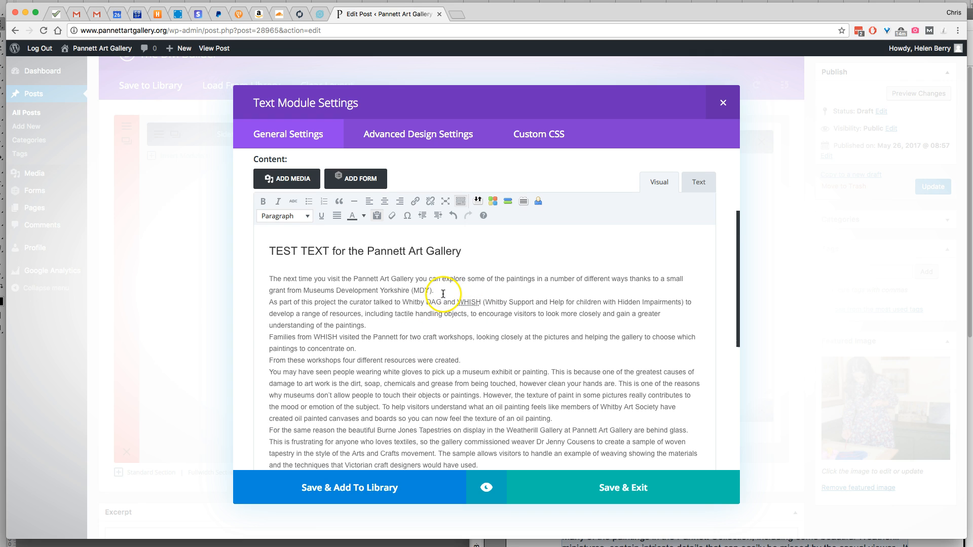
Insert a blank line after each of the first four body paragraphs, through "From these workshops four different resources were created."
key(Return)
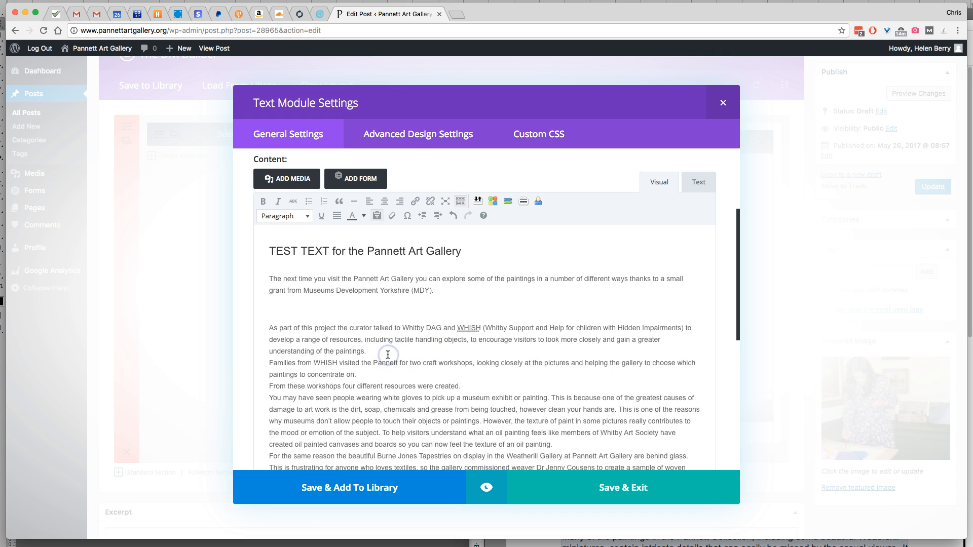
key(Return)
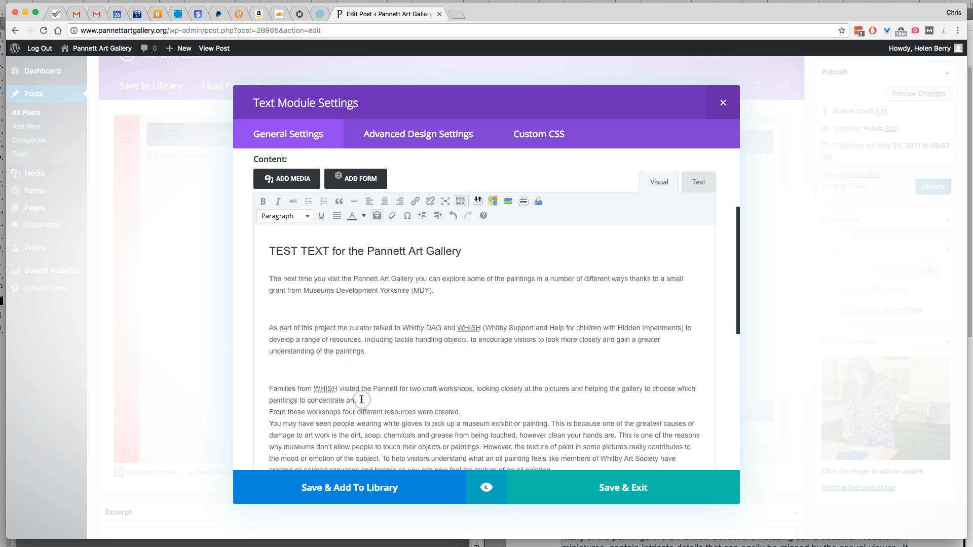
click(361, 399)
key(Return)
scroll(456, 327, down, 4)
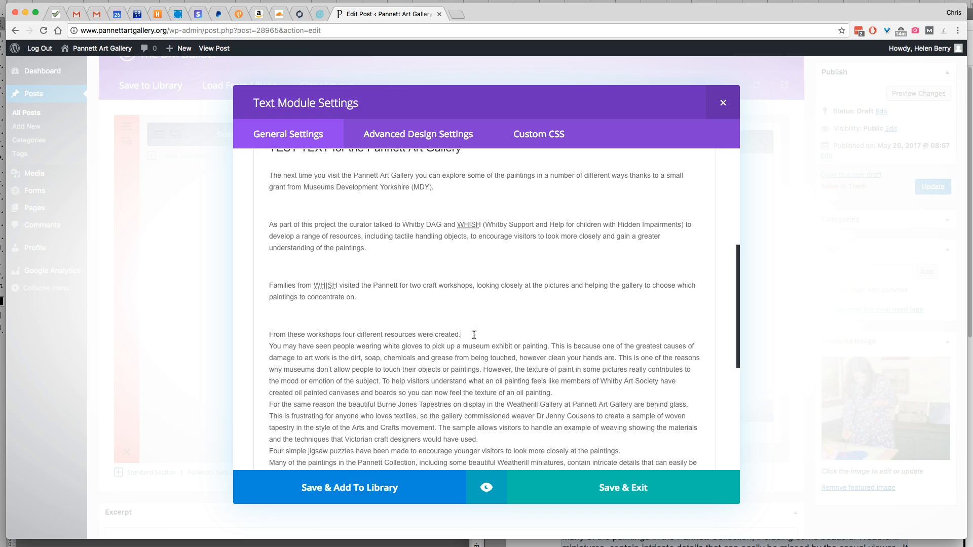
key(Return)
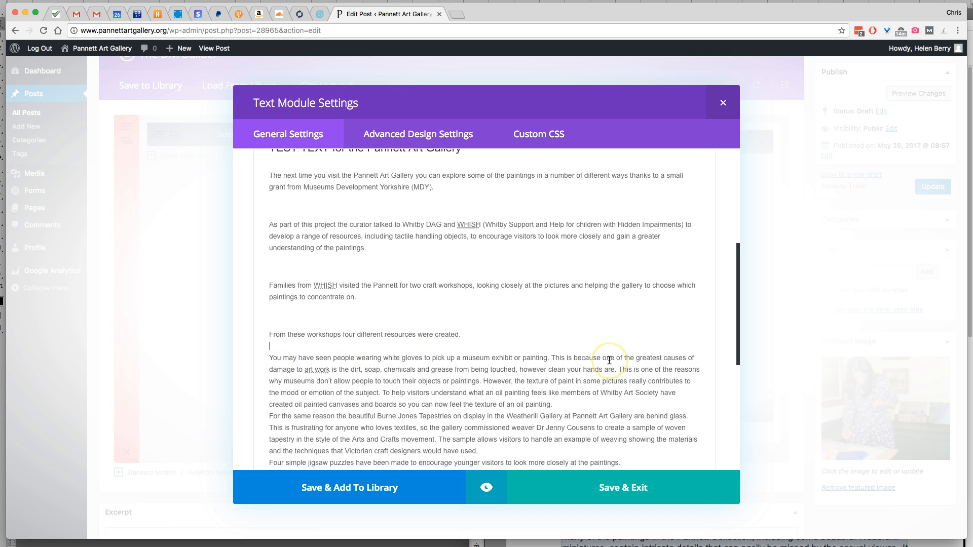
key(BackSpace)
key(Return)
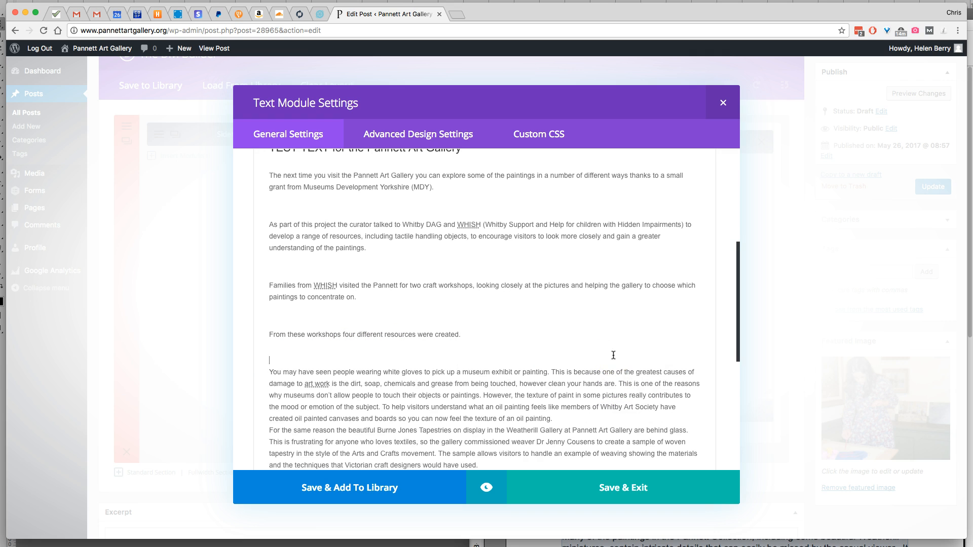
Join the sentence "From these workshops four different resources were created." to the end of the paragraph above it
scroll(614, 341, down, 1)
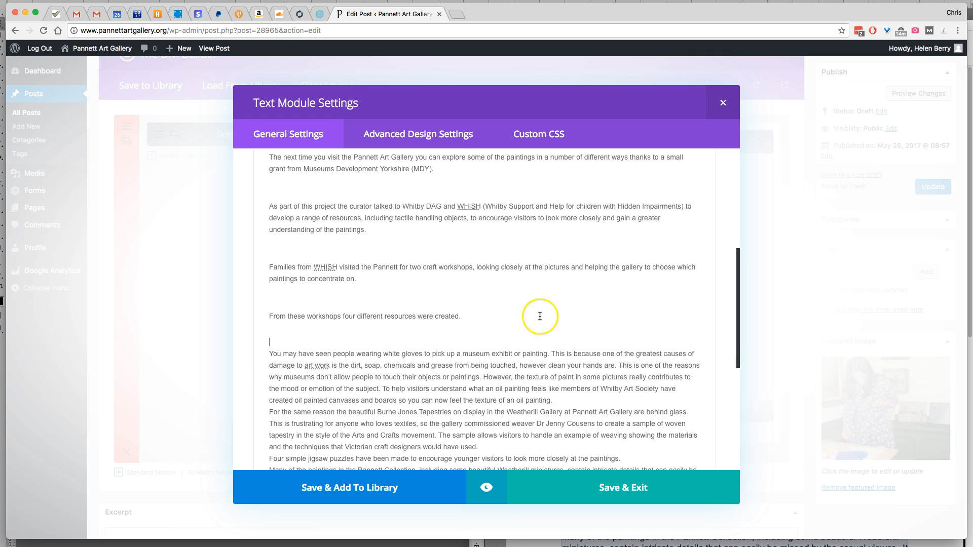
click(269, 317)
key(BackSpace)
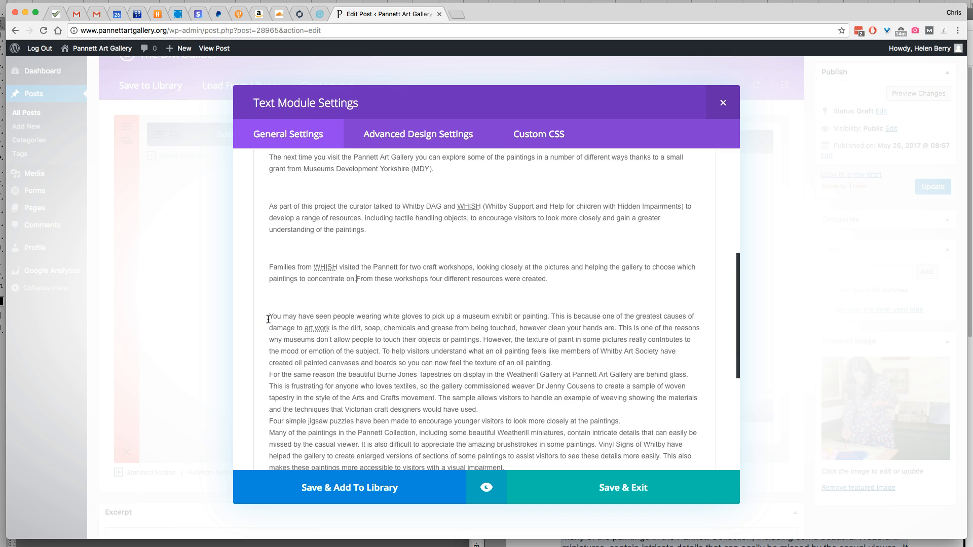
Insert blank lines after the oil painting texture paragraph and after the Burne Jones Tapestries paragraph
click(556, 364)
key(Return)
scroll(507, 329, down, 5)
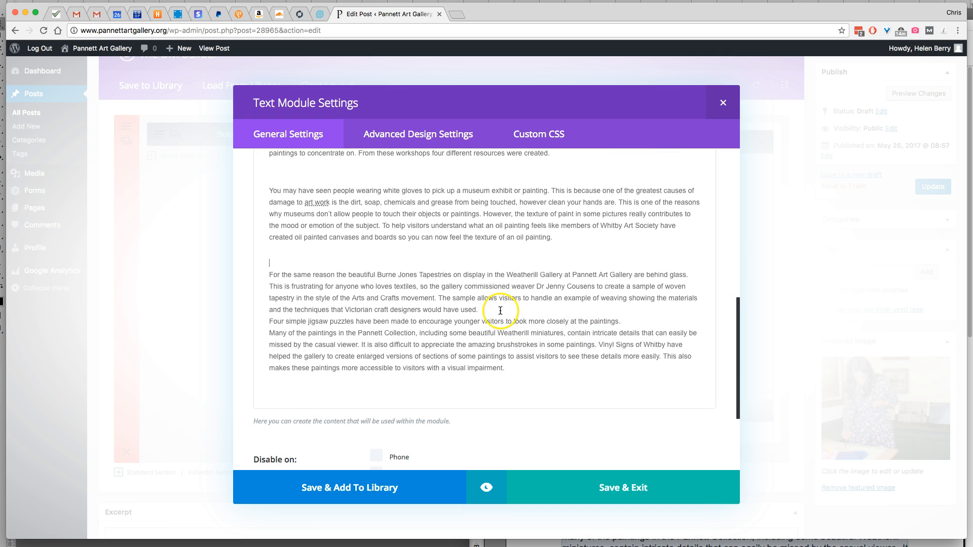
click(501, 310)
key(Return)
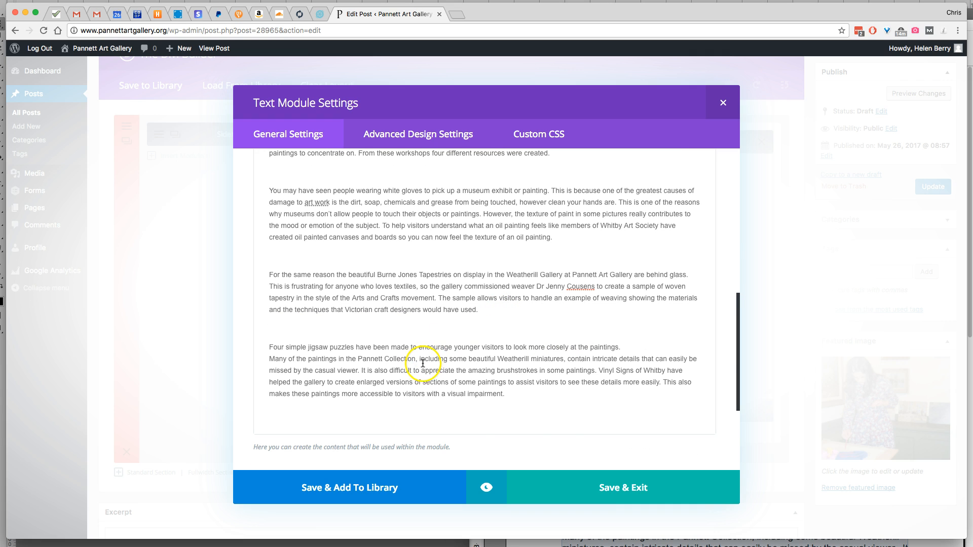
Save and close the Text module settings and update the draft post
click(640, 495)
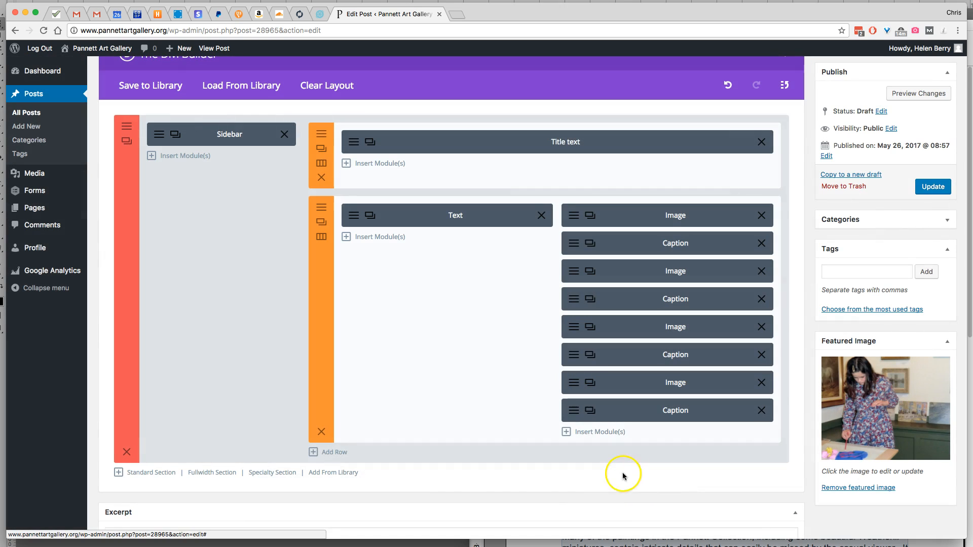
click(934, 188)
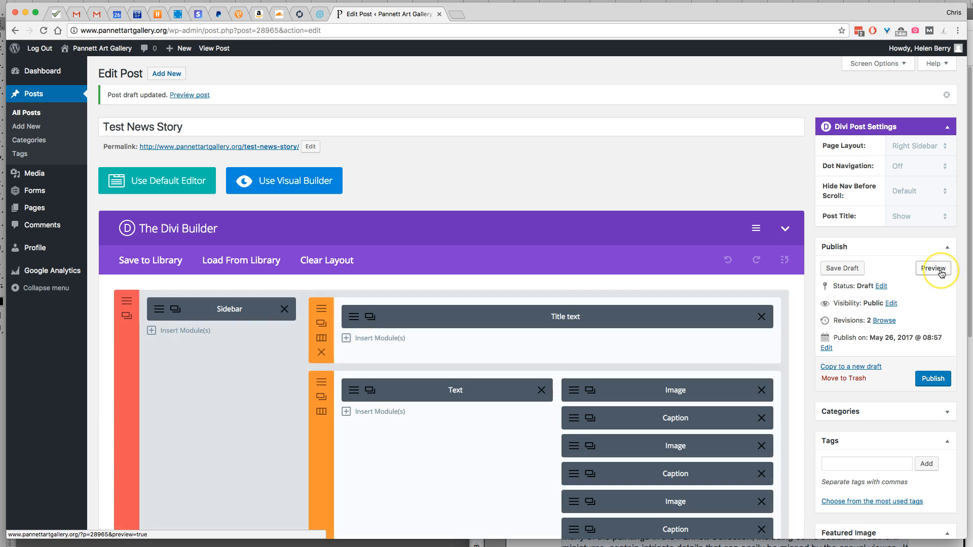
Preview the draft Test News Story and check its title, paragraph spacing and images on the page
click(933, 269)
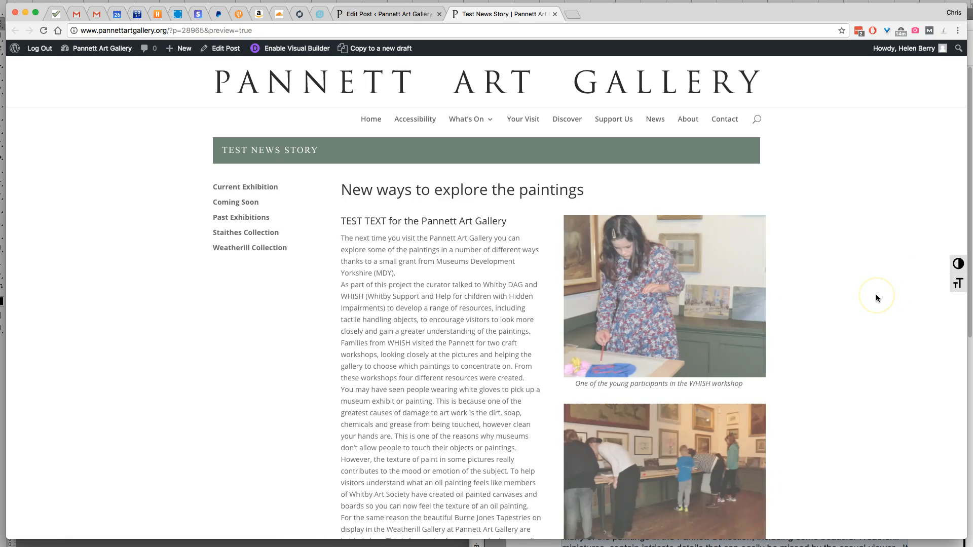
scroll(398, 271, down, 5)
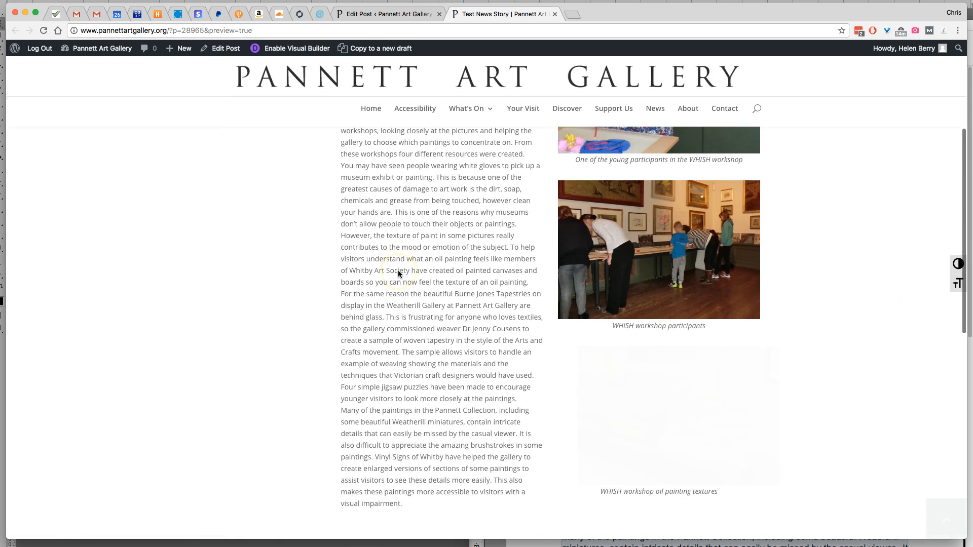
scroll(397, 270, up, 4)
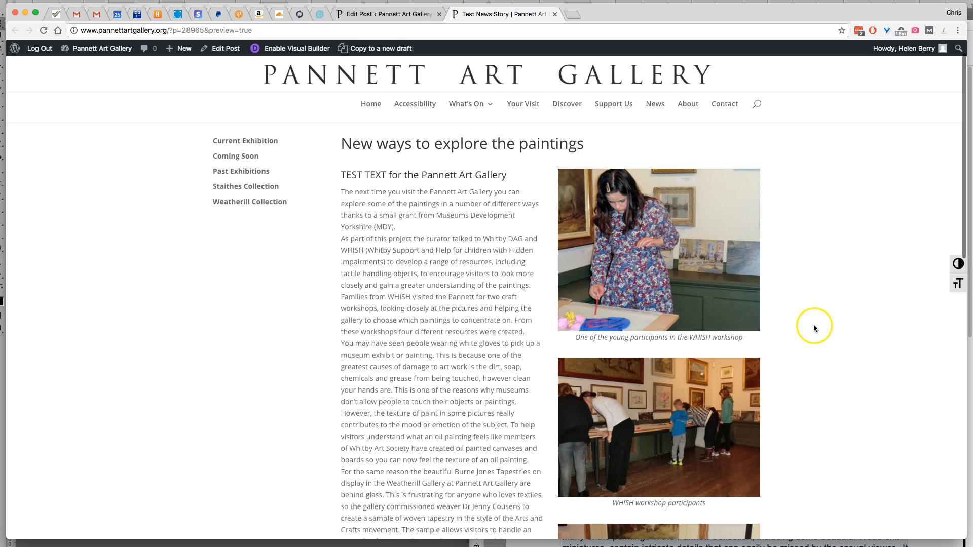
scroll(814, 327, up, 2)
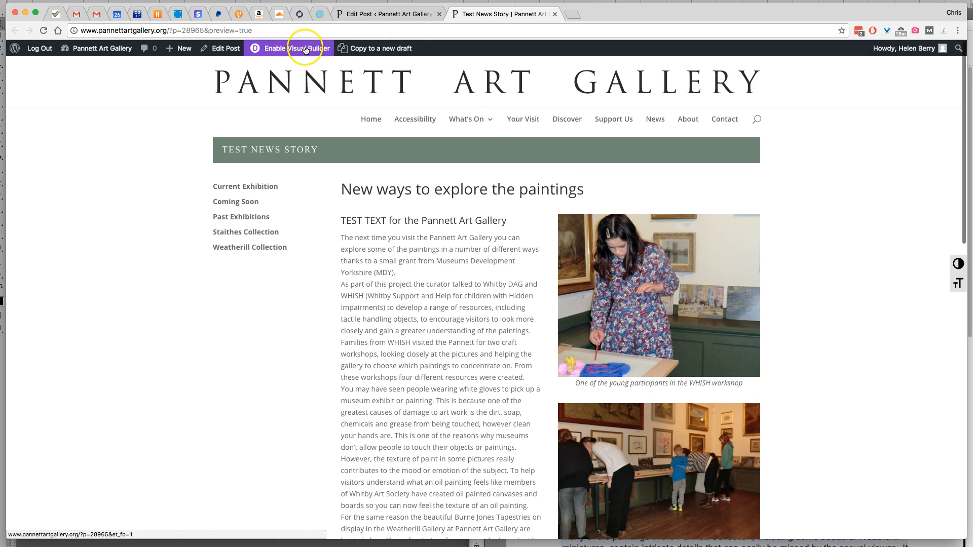
Return from the preview to editing the post and reopen the Text module settings at the article content
click(223, 49)
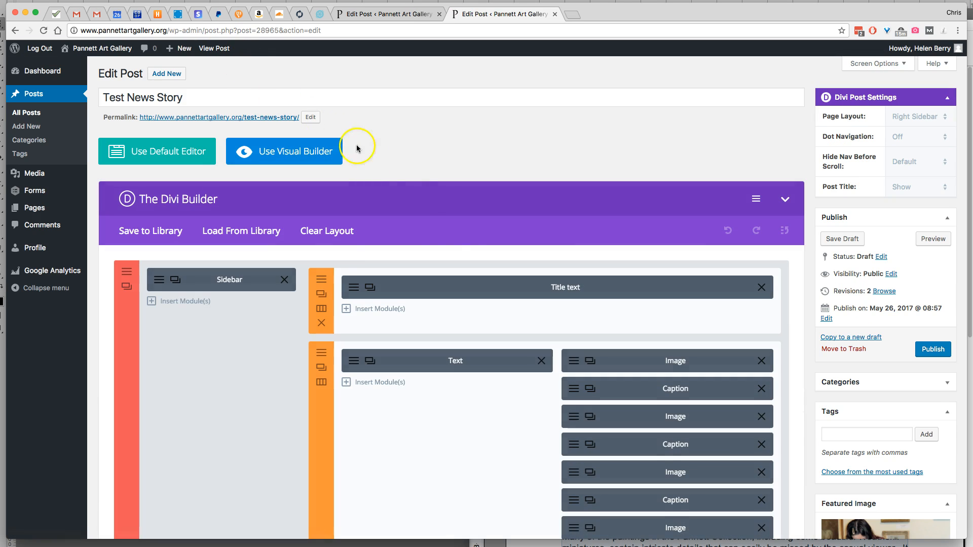
click(370, 360)
scroll(528, 278, down, 3)
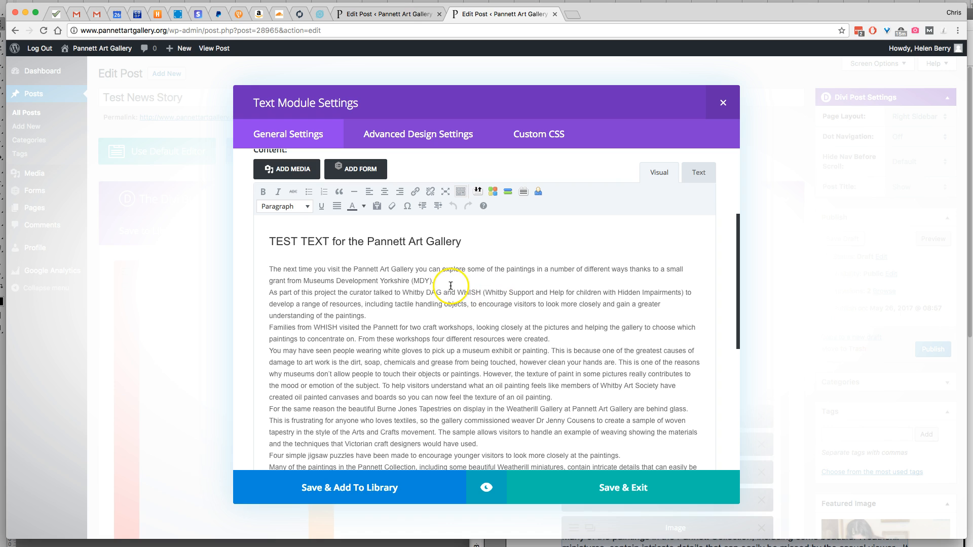
drag(653, 108, 655, 80)
mouse_move(737, 263)
mouse_down()
mouse_move(738, 296)
mouse_move(738, 273)
mouse_move(739, 282)
mouse_up()
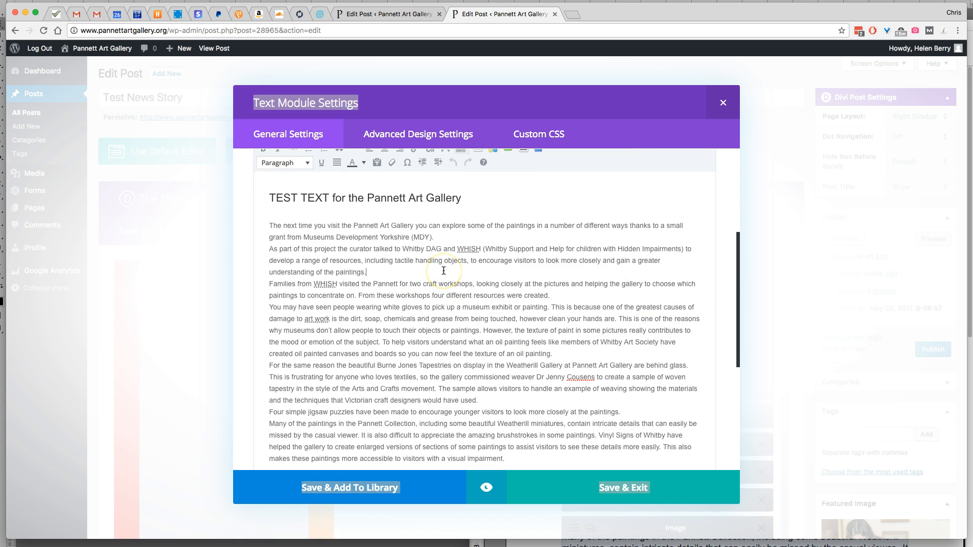
Try to insert blank lines after each of the first four body paragraphs, from the MDY grant through the oil painting texture paragraph
key(Return)
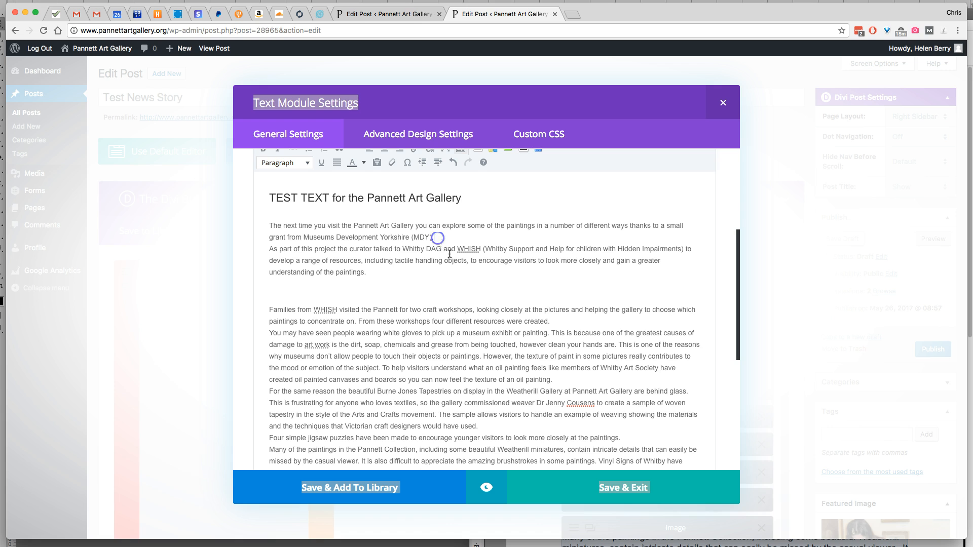
key(Return)
click(587, 346)
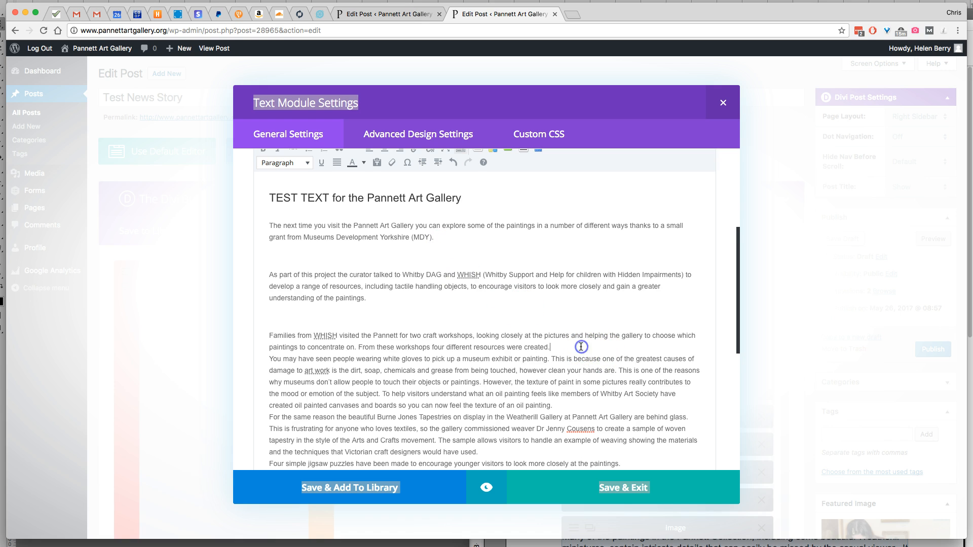
key(Return)
click(573, 436)
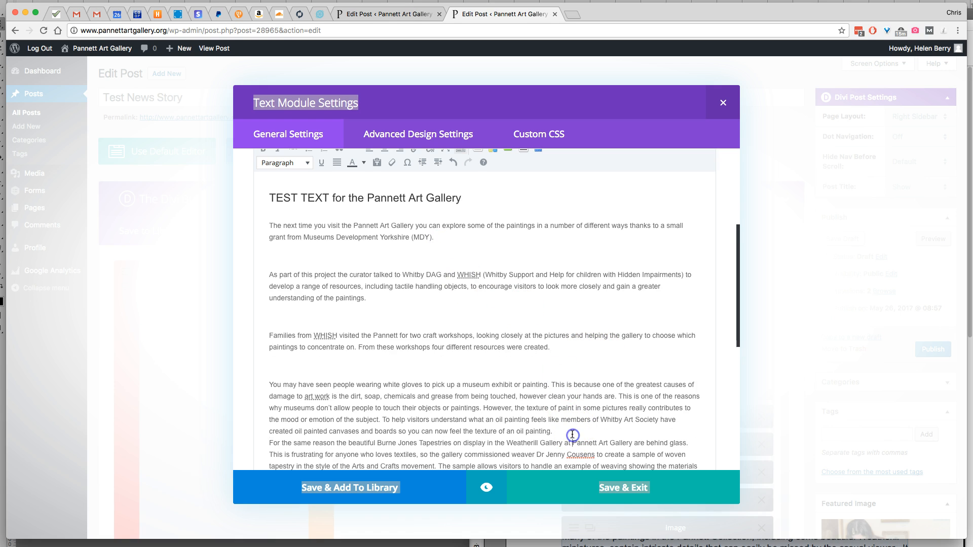
key(Return)
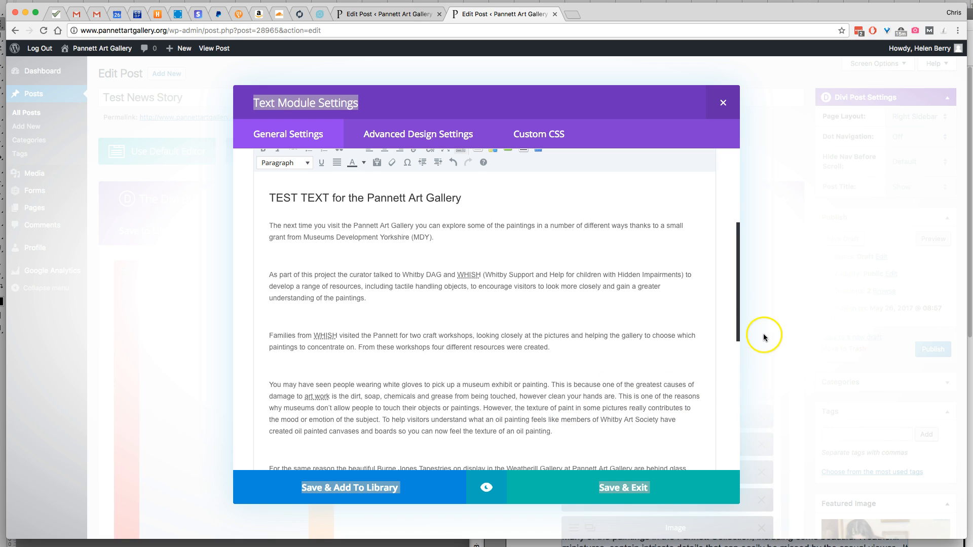
Try to separate the Burne Jones Tapestries paragraph from the jigsaw puzzles line with a blank line, saving the module and the draft
drag(738, 321, 743, 392)
click(517, 326)
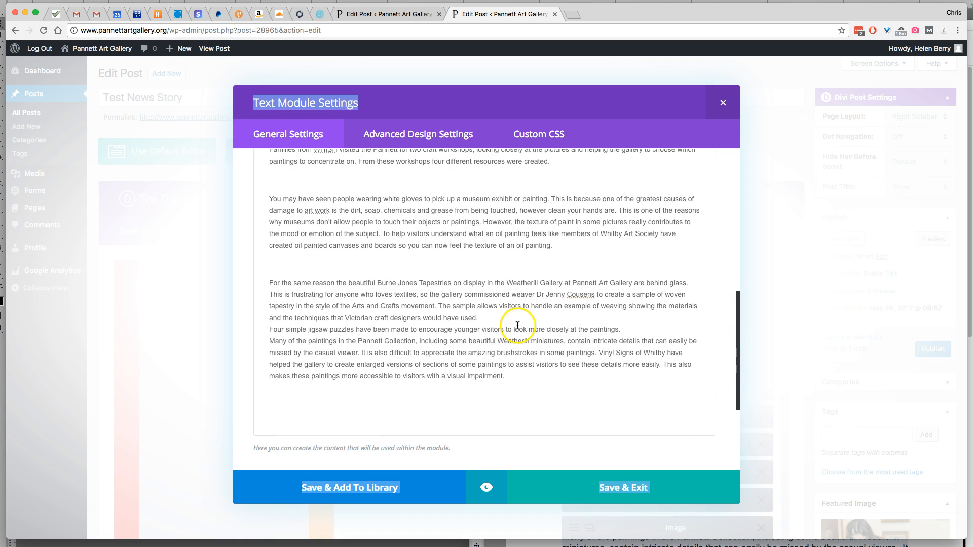
key(Return)
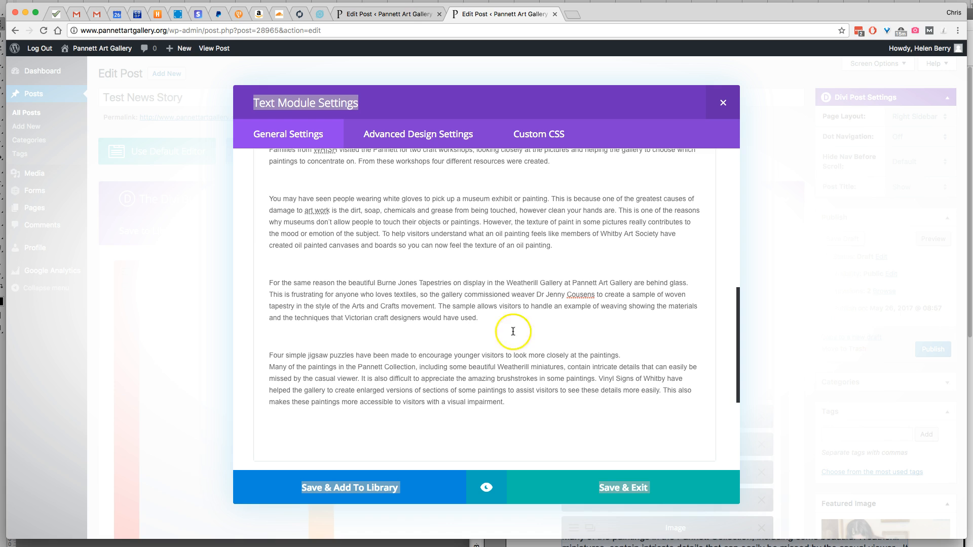
click(607, 491)
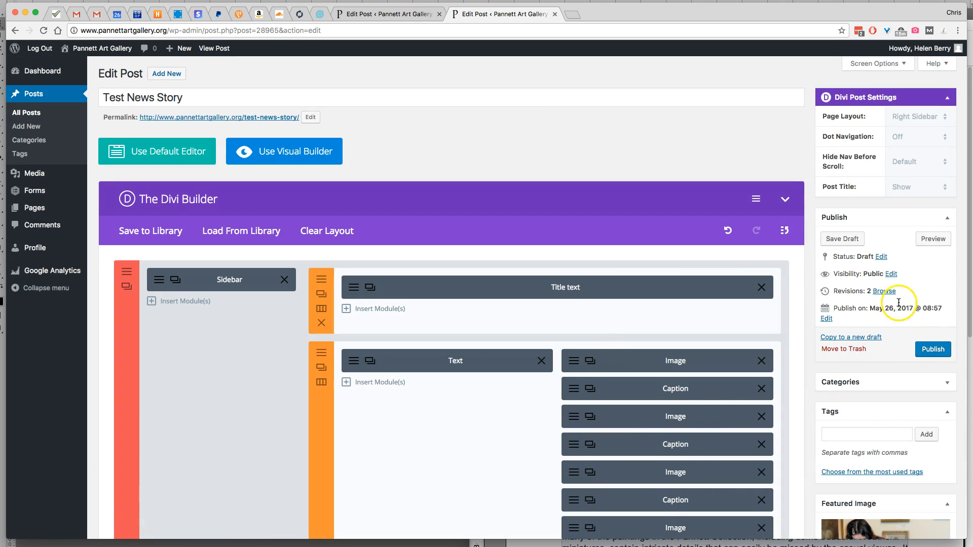
click(845, 240)
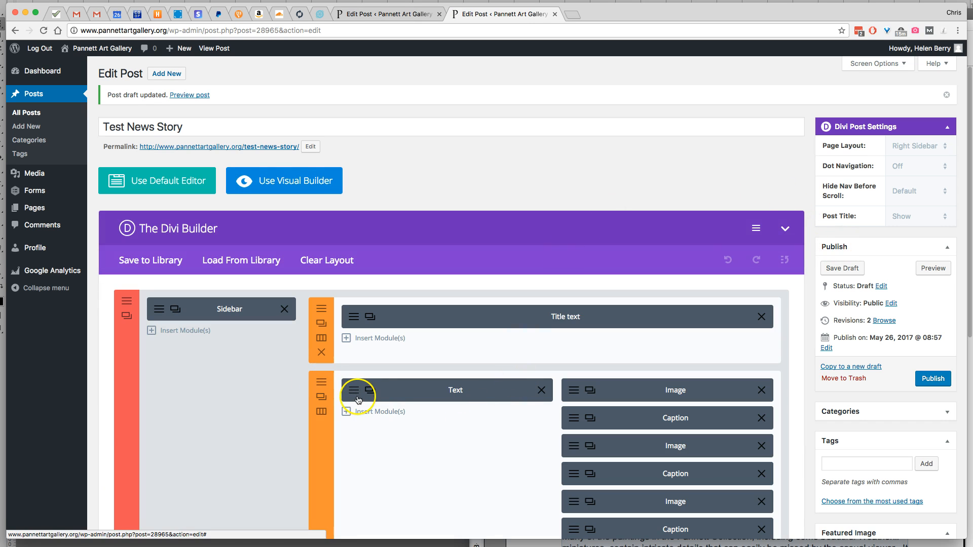
Reopen the Text module, insert a blank line after the Museums Development Yorkshire grant paragraph, and save the module
click(354, 395)
scroll(584, 348, down, 5)
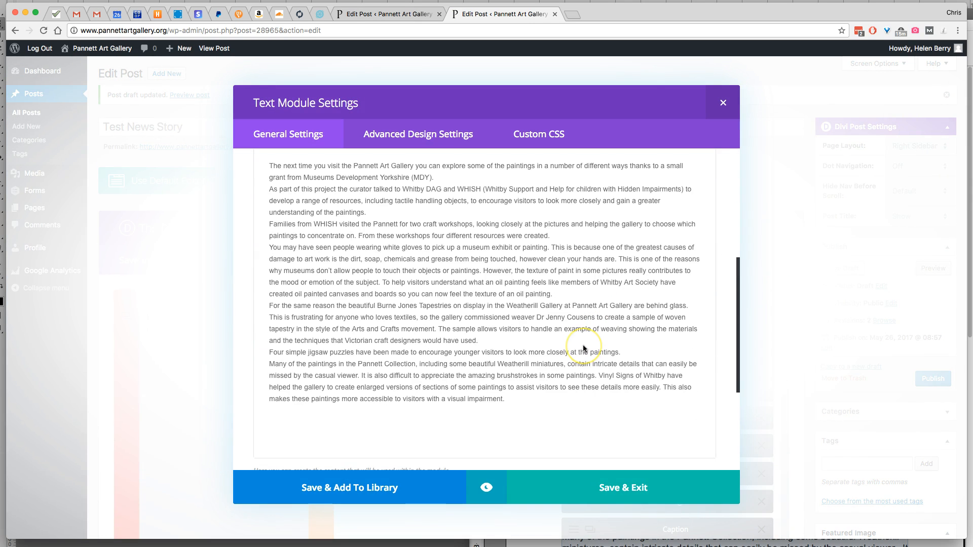
scroll(583, 348, up, 5)
click(448, 274)
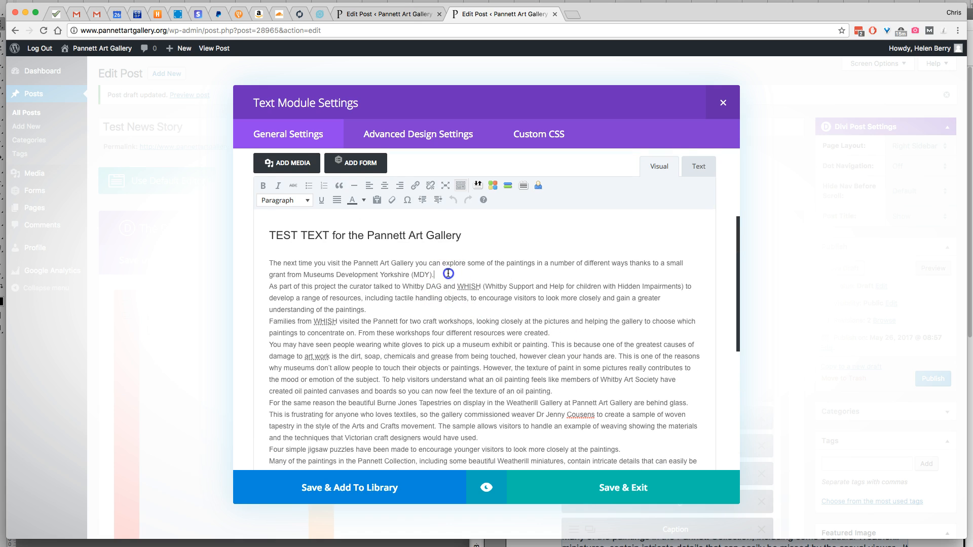
key(Return)
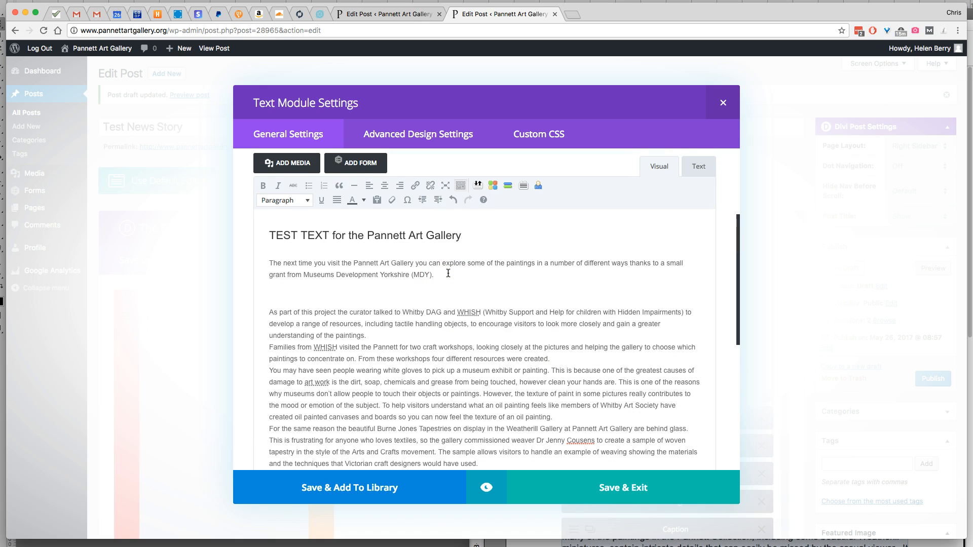
click(623, 488)
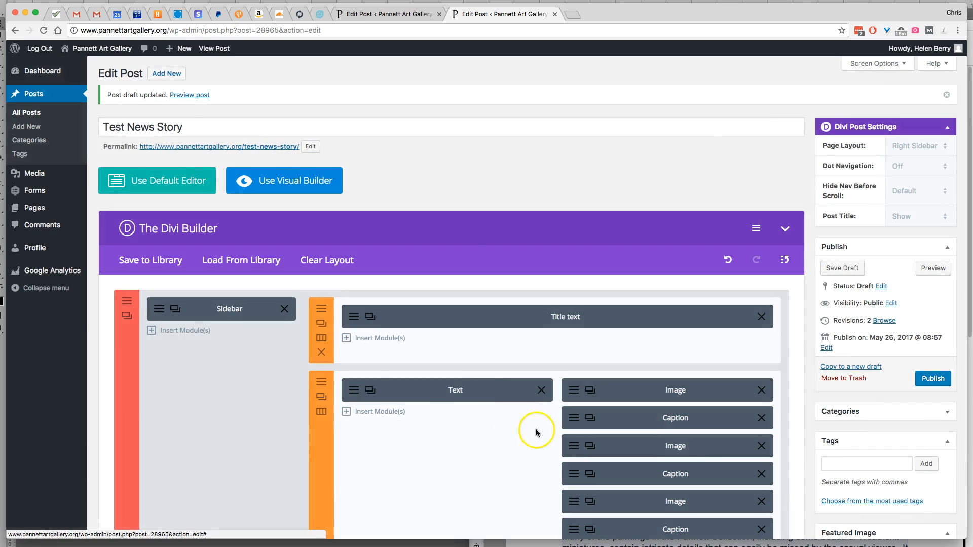
Reopen the Text module, insert a blank line after the Whitby DAG and WHISH resources paragraph, and save the module
click(355, 391)
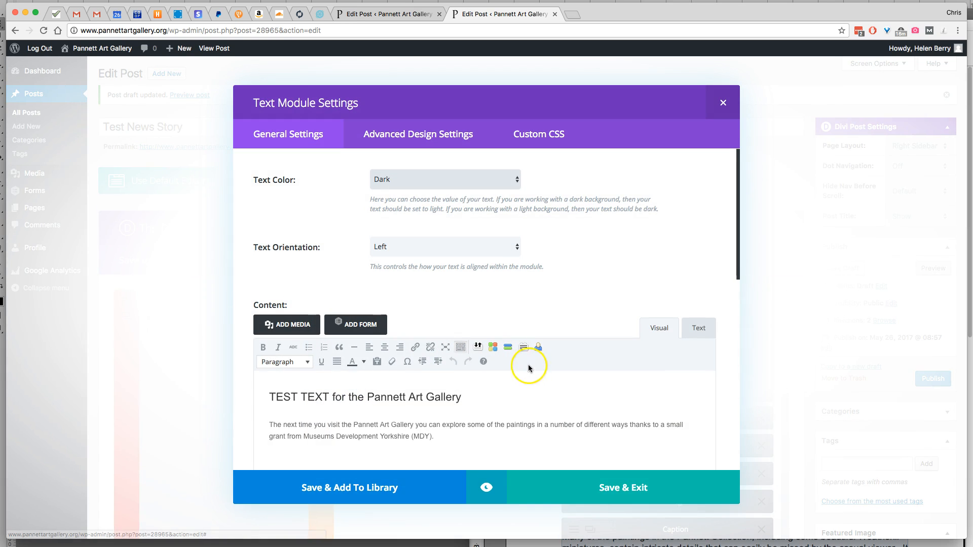
scroll(521, 391, down, 3)
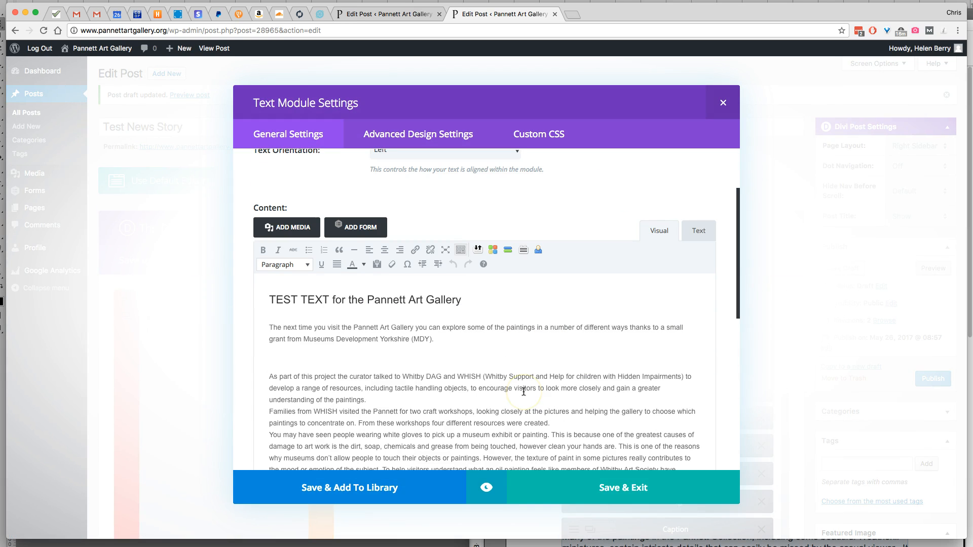
click(391, 397)
key(Return)
scroll(419, 398, down, 5)
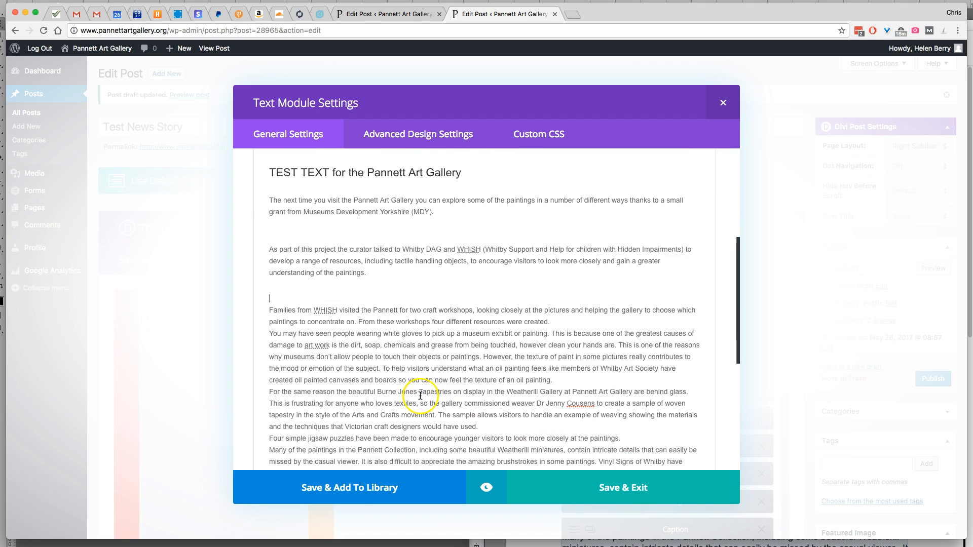
click(596, 477)
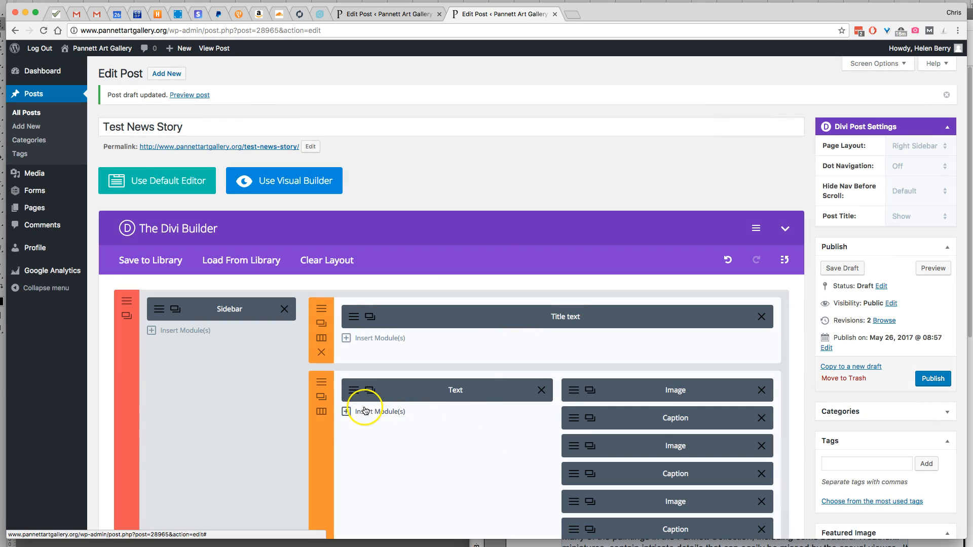
Reopen the Text module, insert a blank line after the WHISH families craft workshops paragraph, and save the module
click(354, 400)
scroll(512, 378, down, 5)
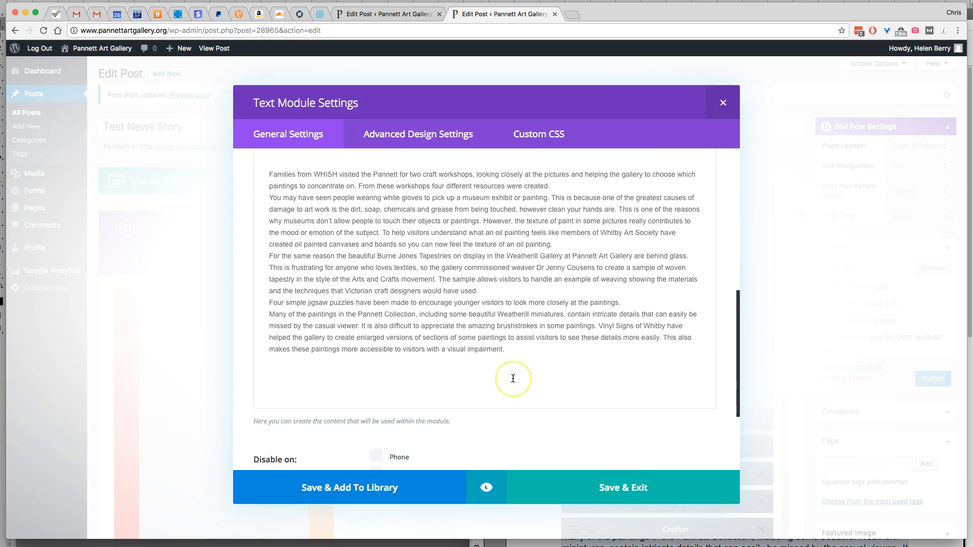
scroll(512, 378, up, 3)
click(564, 294)
key(Return)
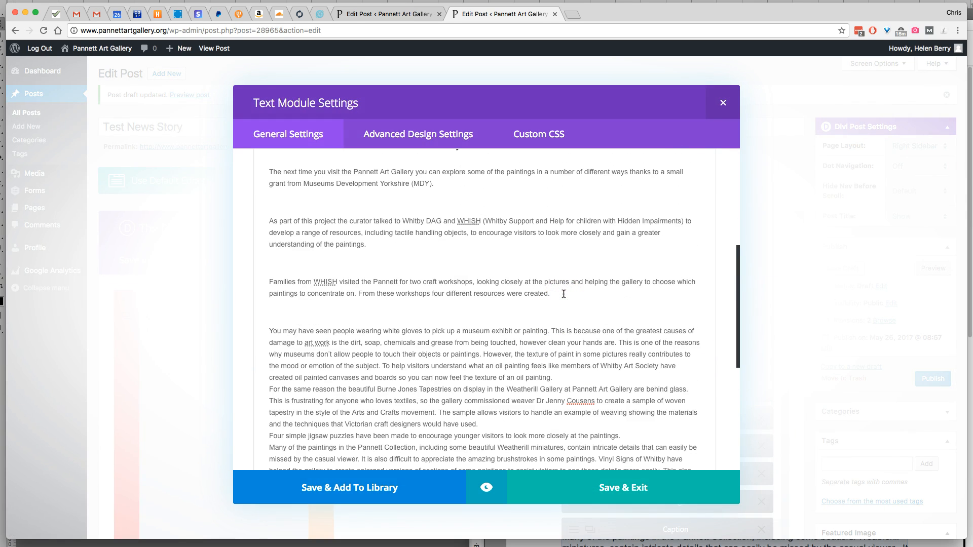
click(625, 489)
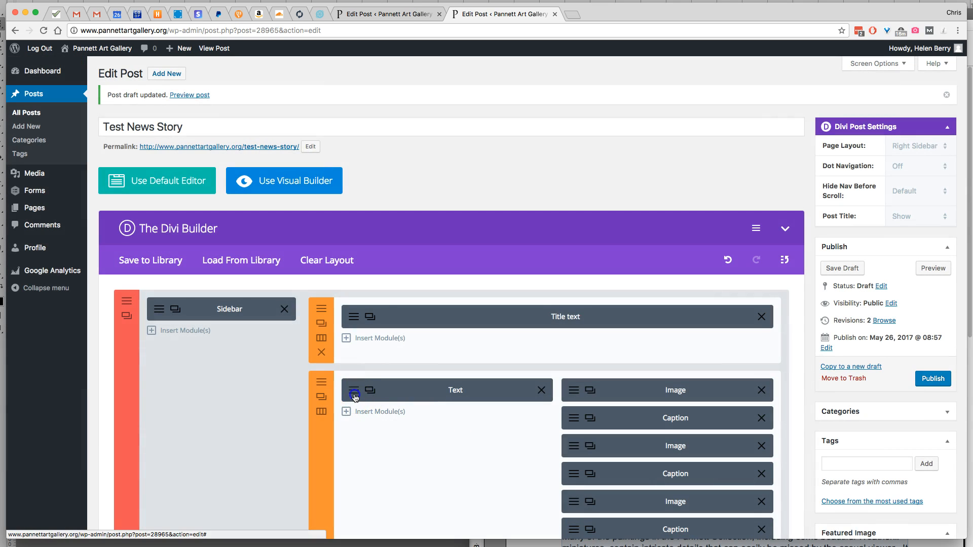
In the Text module, insert blank lines after the oil painting texture and Burne Jones Tapestries paragraphs, and save the module
click(355, 397)
scroll(578, 404, down, 10)
click(560, 309)
key(Return)
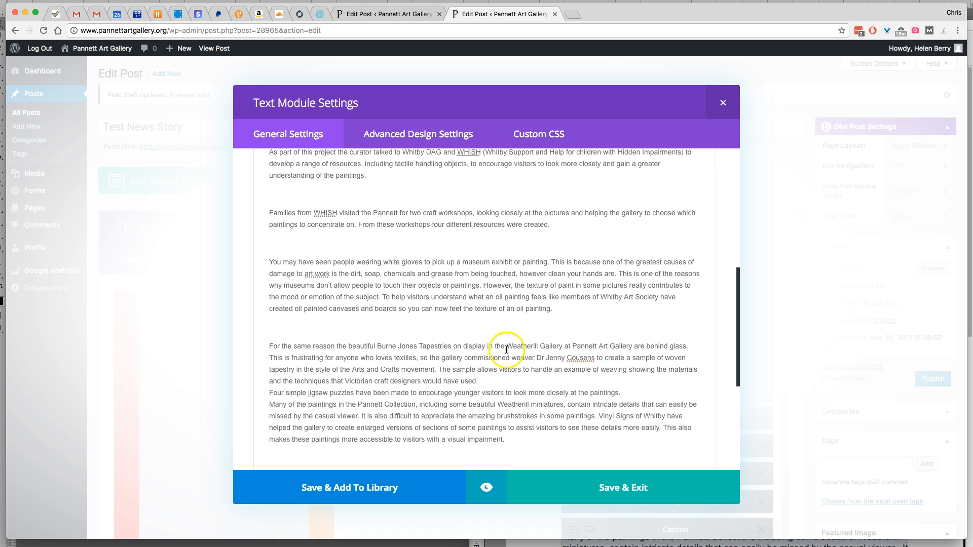
key(Return)
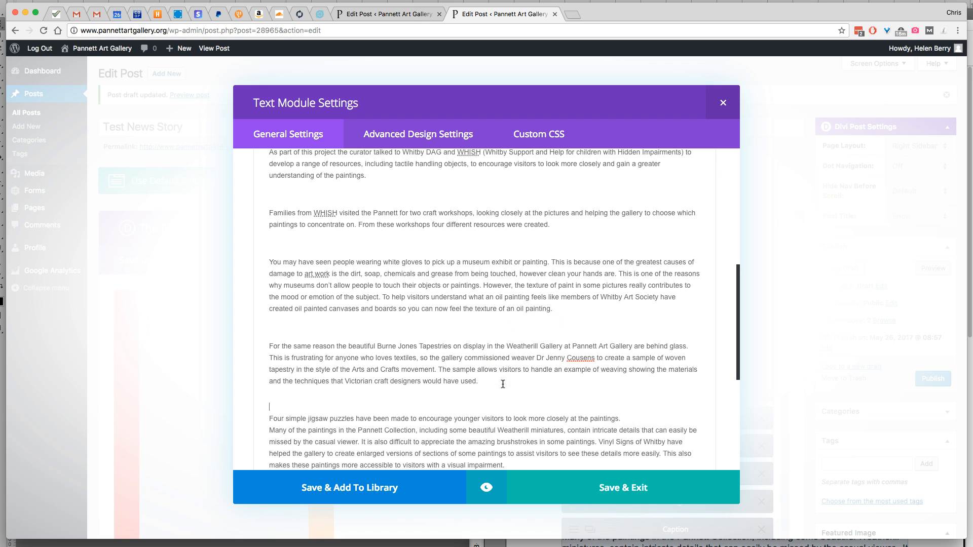
click(601, 500)
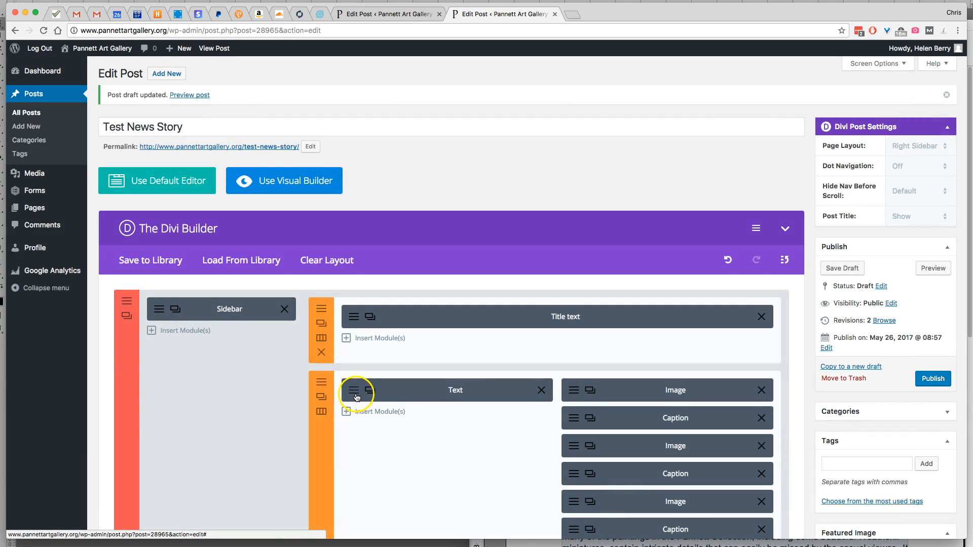
Check the paragraph spacing in the Text module, close it with saving, and save the post draft
click(355, 396)
scroll(508, 384, down, 10)
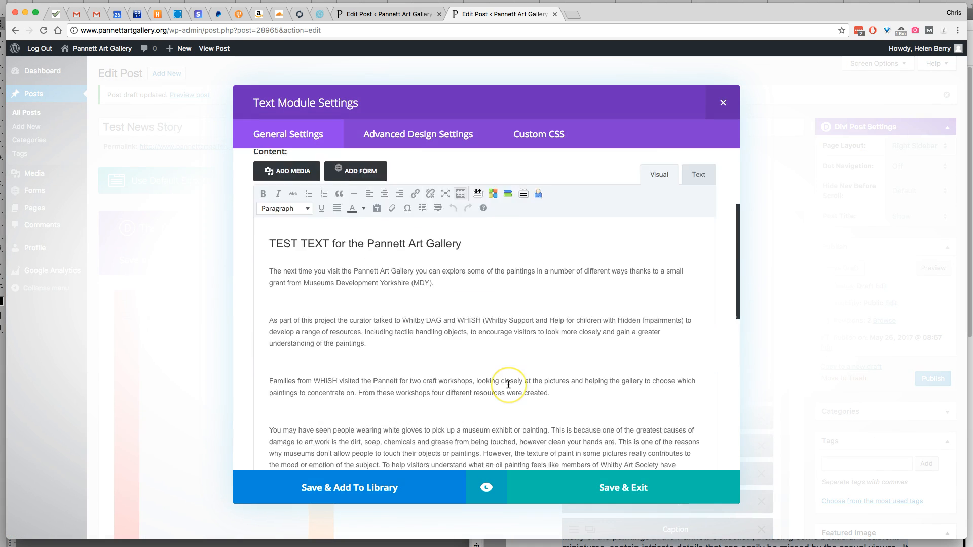
scroll(508, 384, down, 10)
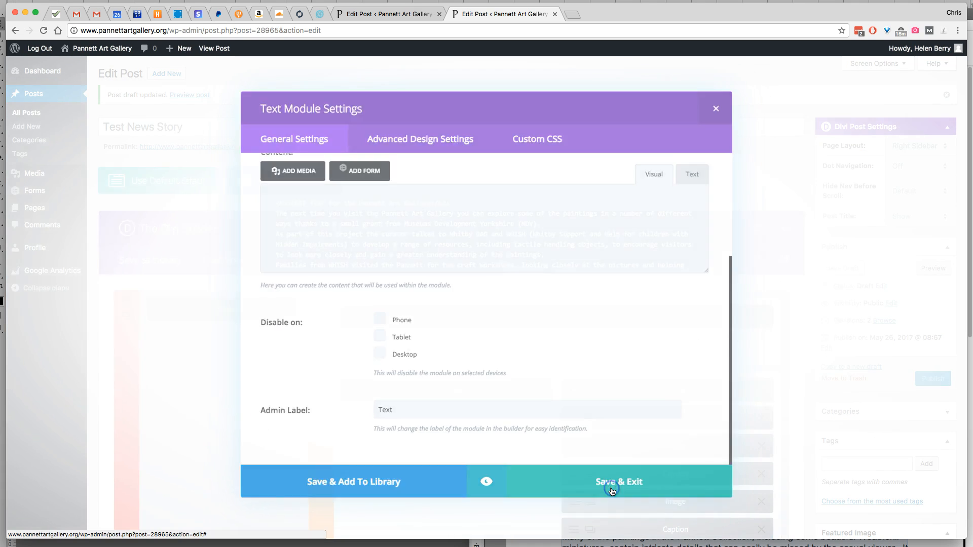
click(611, 487)
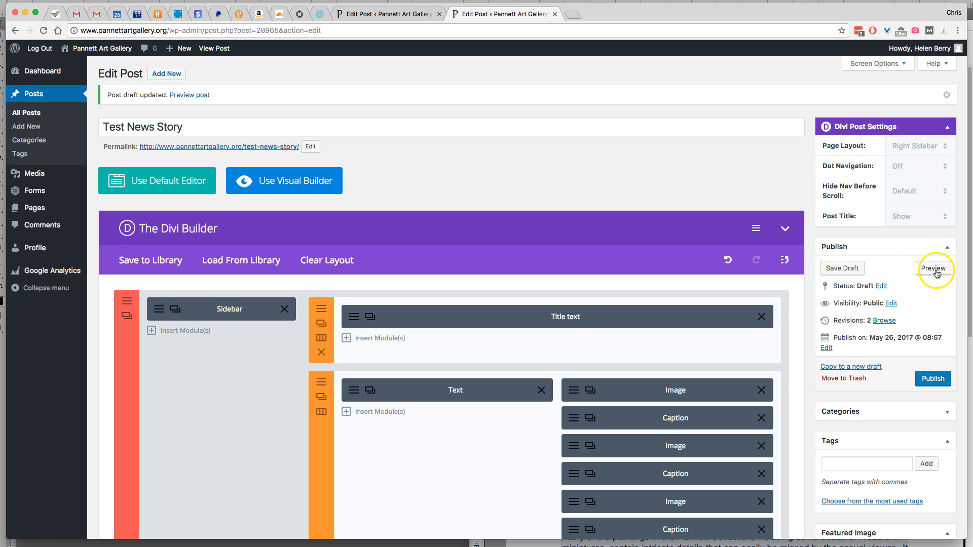
click(851, 271)
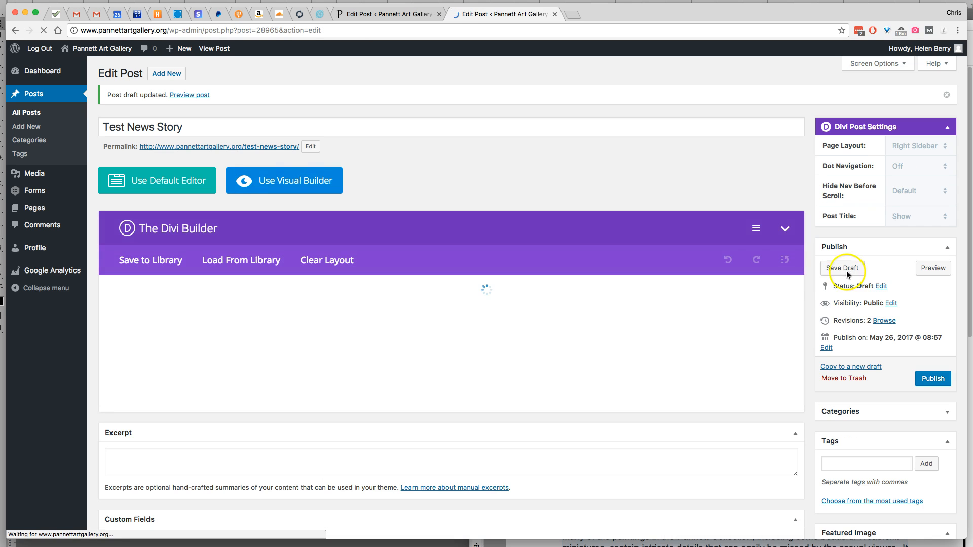
Delete the last two Image modules and their Caption modules from the image column, keeping the first two pairs
scroll(619, 356, down, 1)
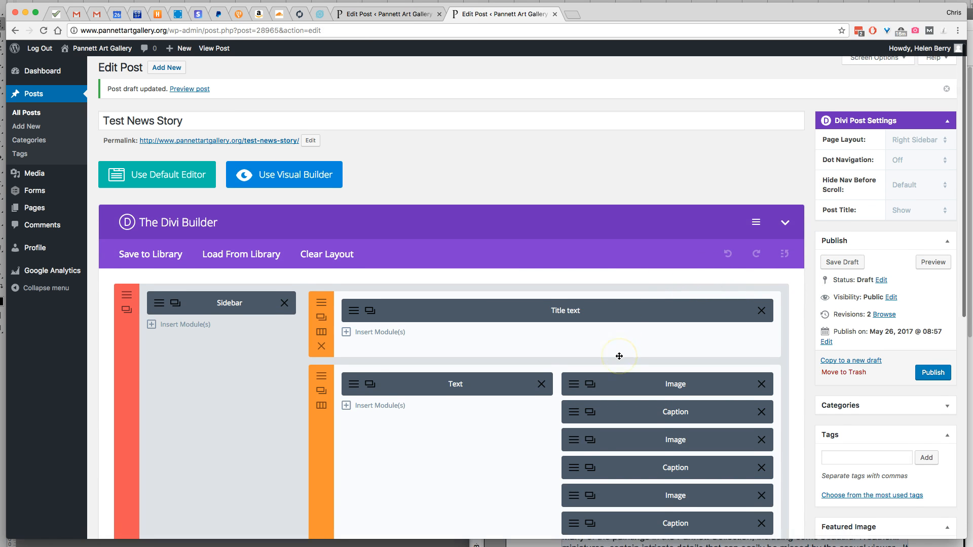
scroll(619, 356, down, 3)
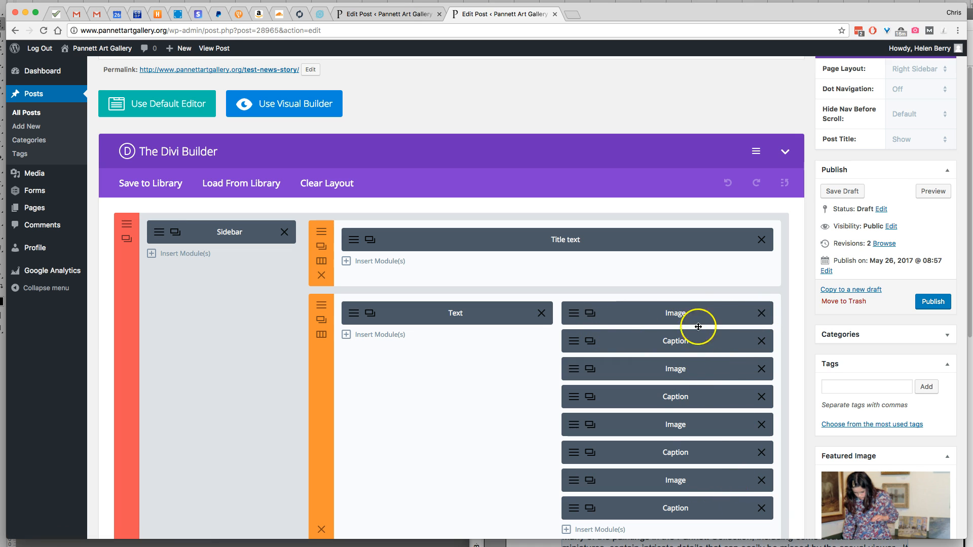
click(761, 508)
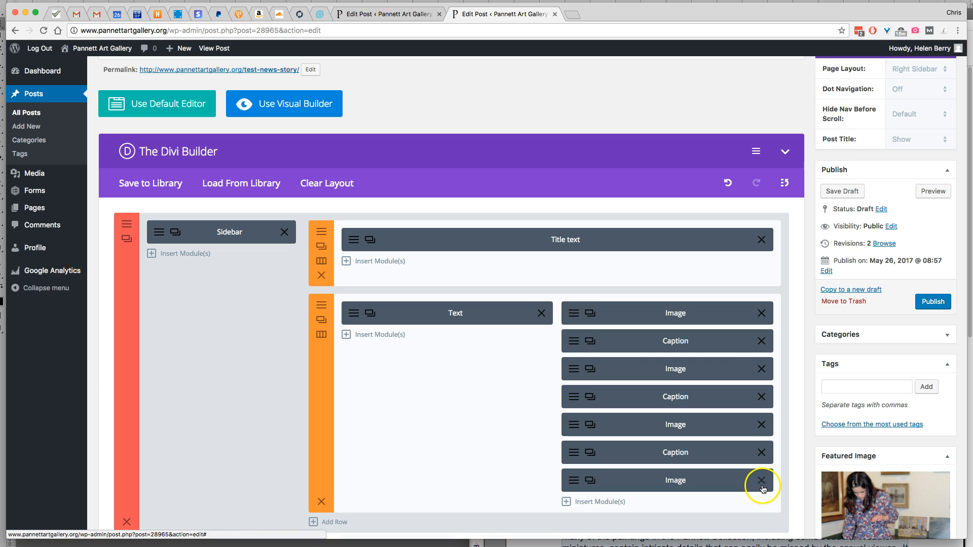
click(762, 481)
click(762, 456)
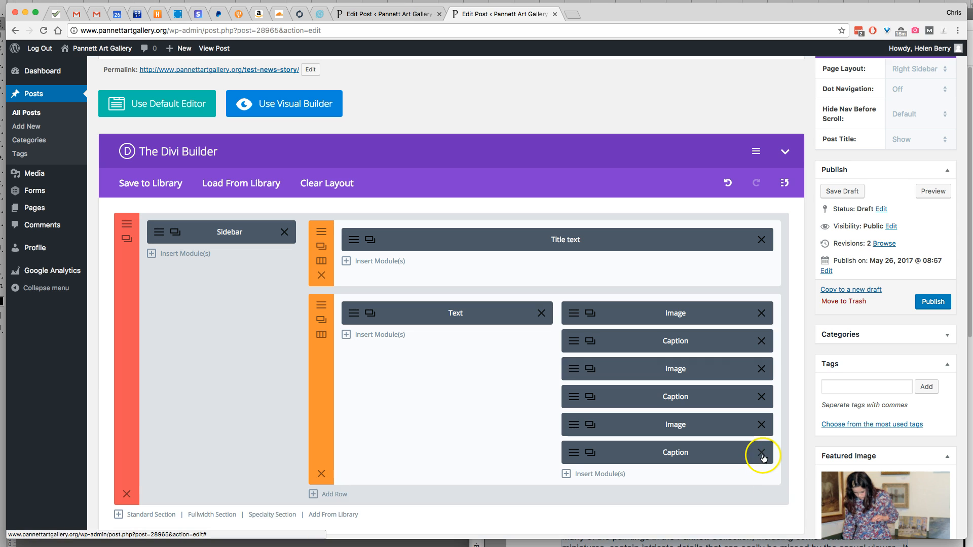
click(763, 425)
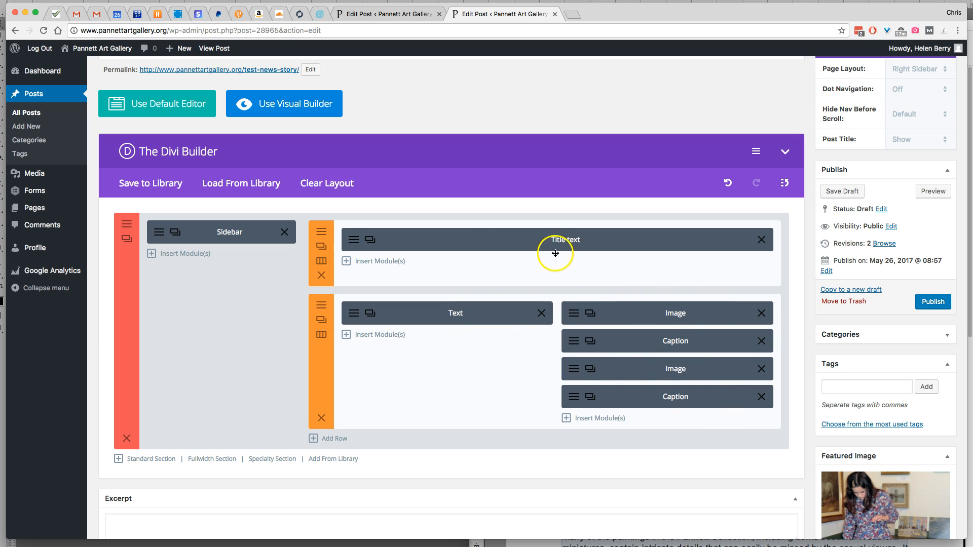
Open the first Image module and upload NY_PPA_027.jpg from the TEST News story folder as its replacement image
click(575, 315)
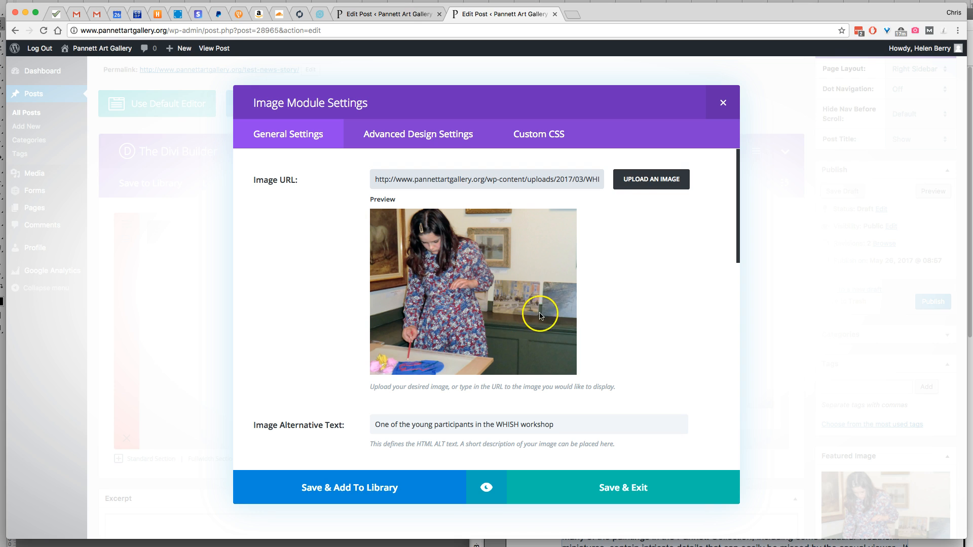
click(635, 180)
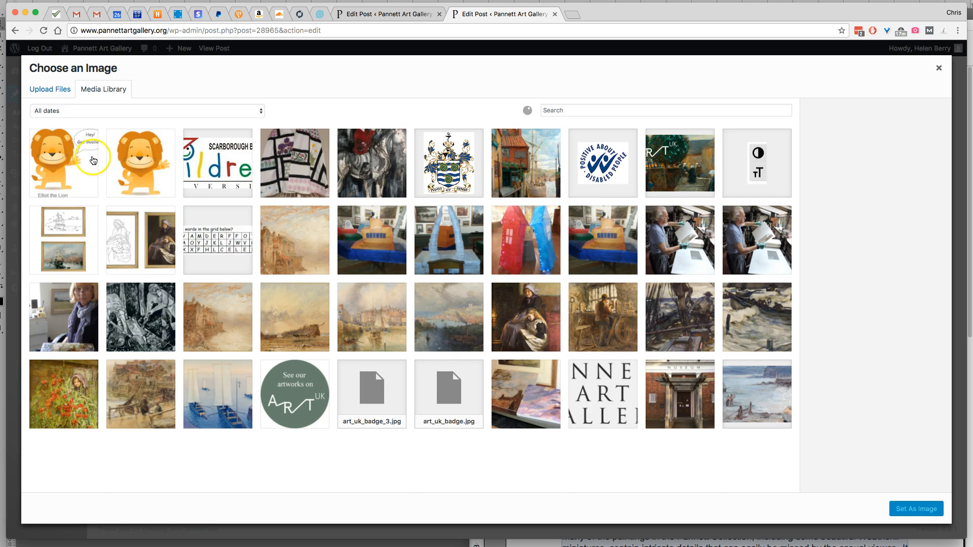
click(49, 91)
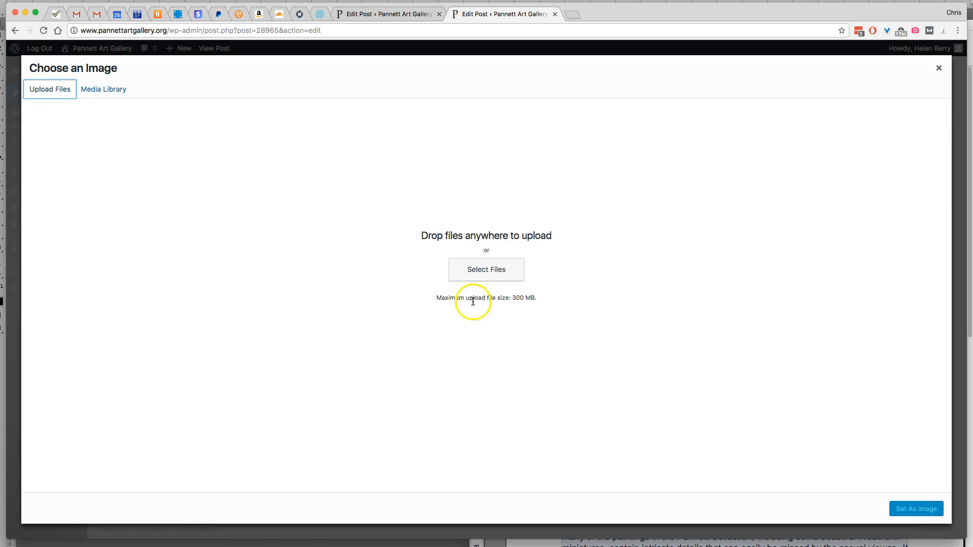
click(485, 274)
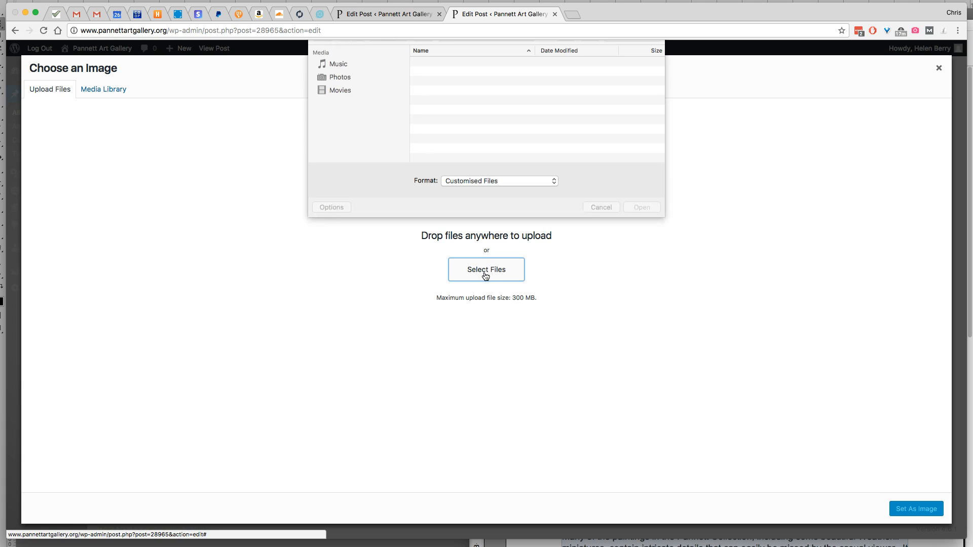
click(481, 49)
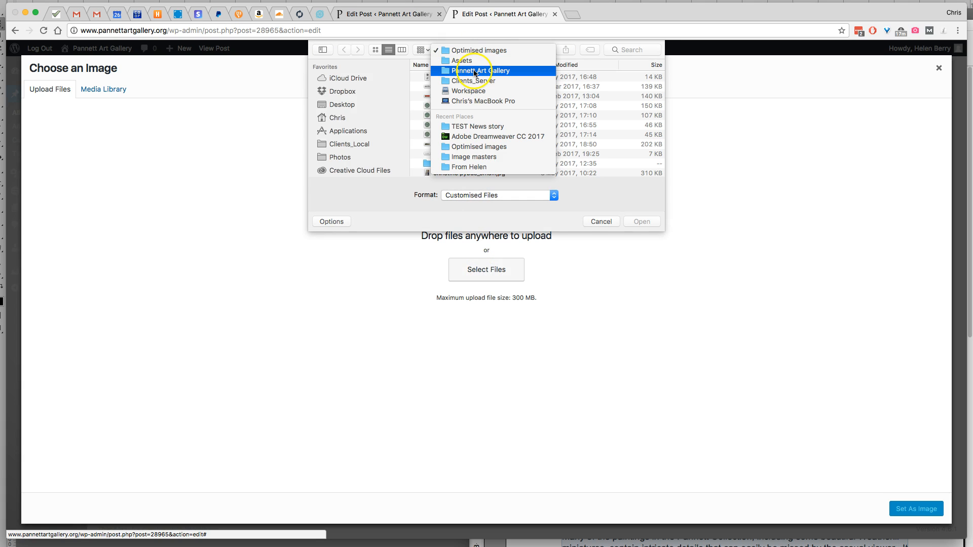
click(476, 128)
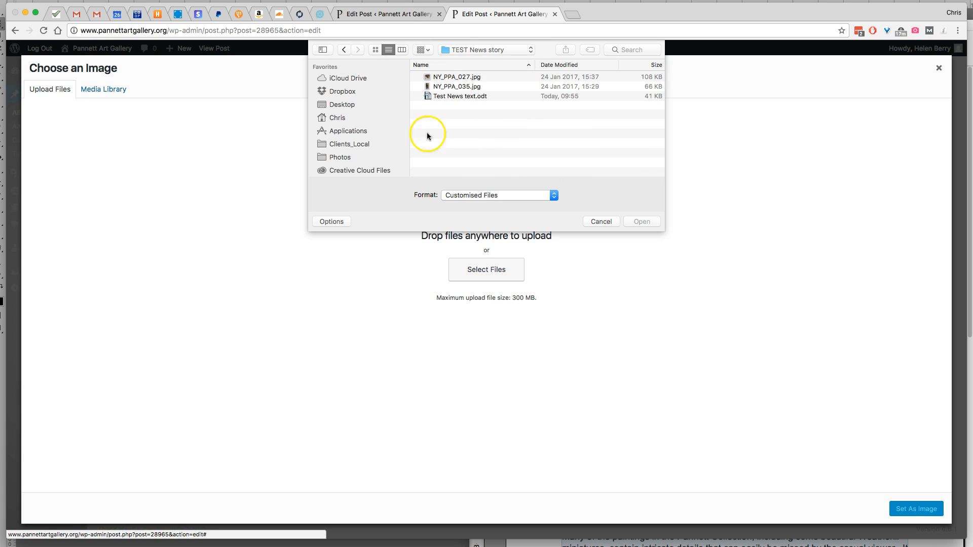
click(467, 79)
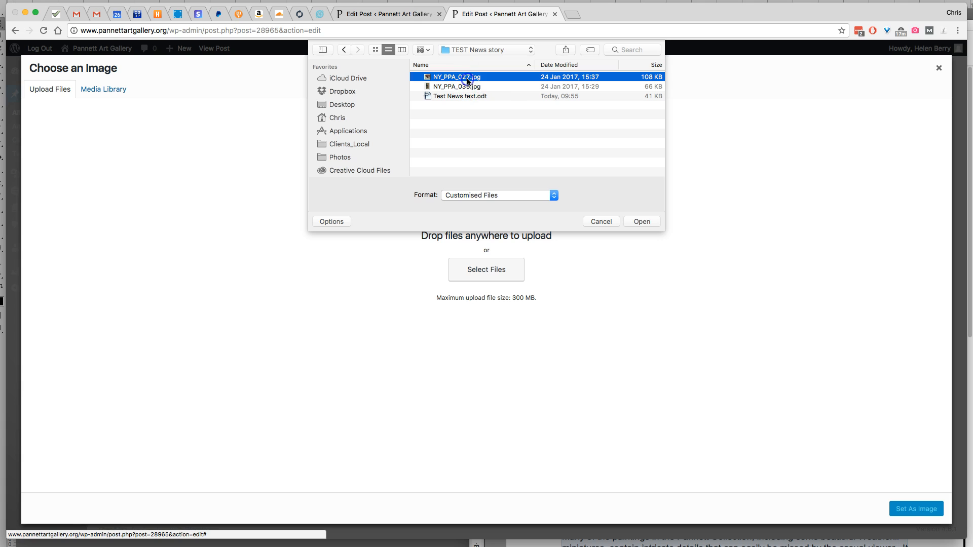
click(633, 222)
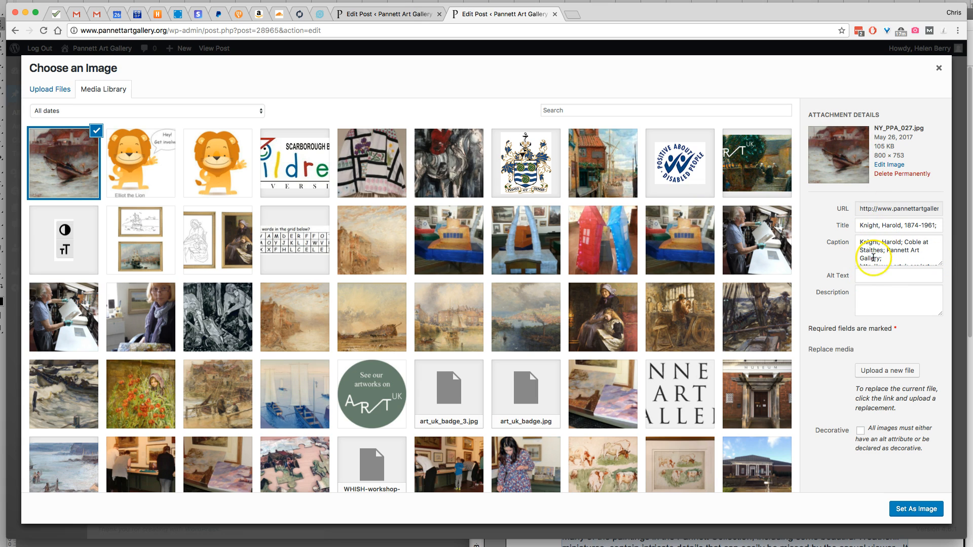
click(864, 276)
scroll(899, 256, down, 2)
scroll(899, 256, up, 2)
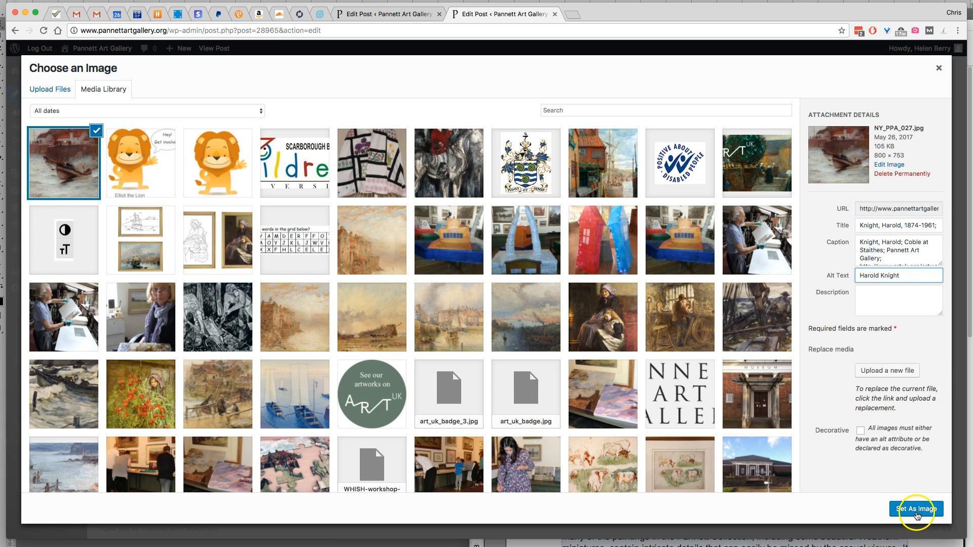
click(917, 509)
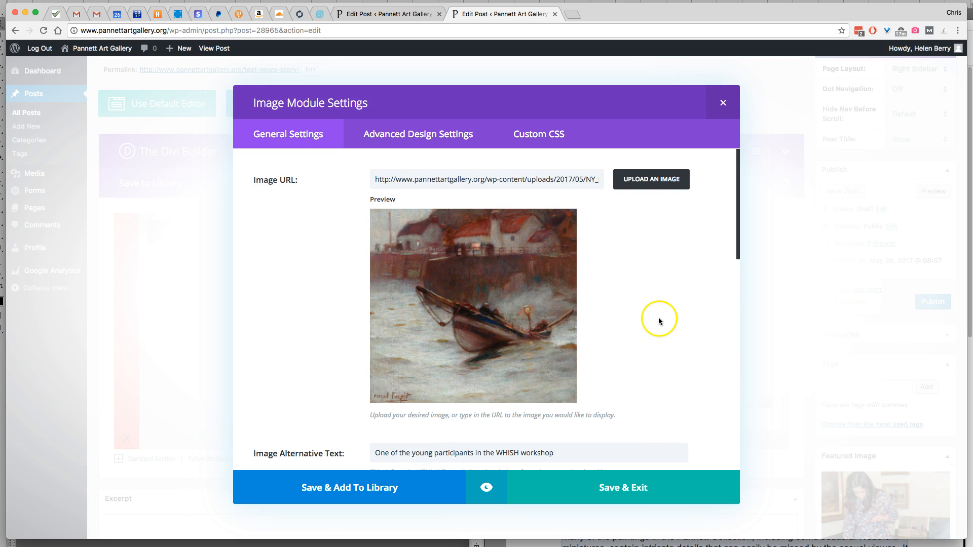
scroll(527, 307, down, 3)
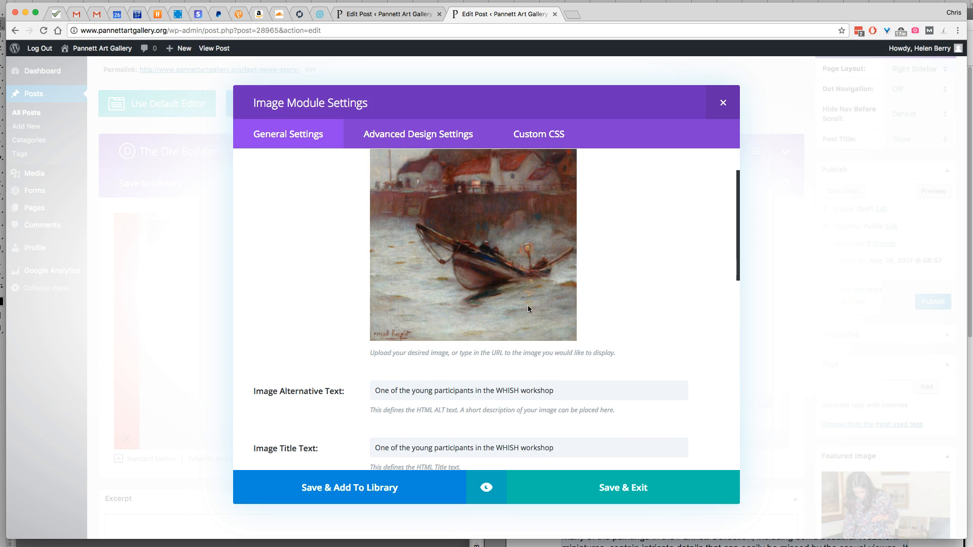
drag(575, 385, 373, 382)
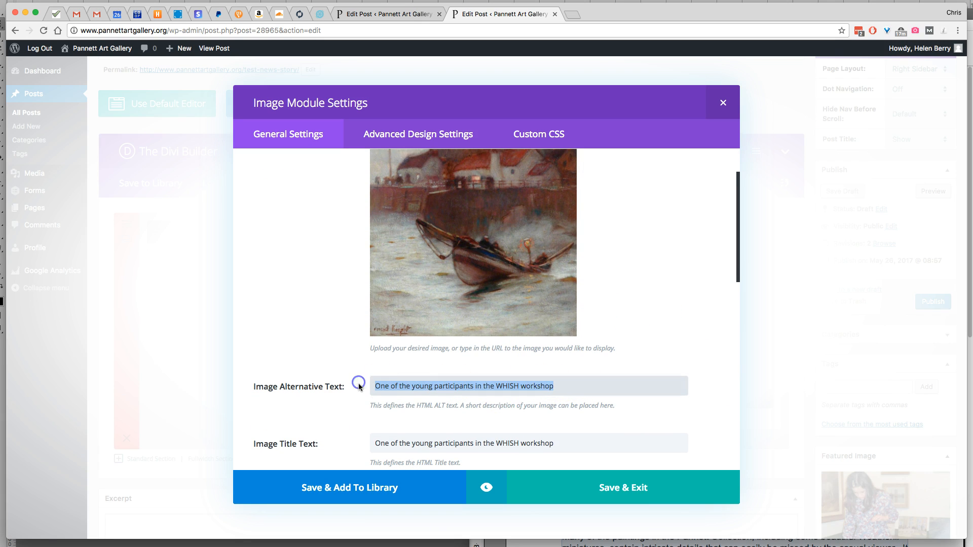
text(Harold Kn)
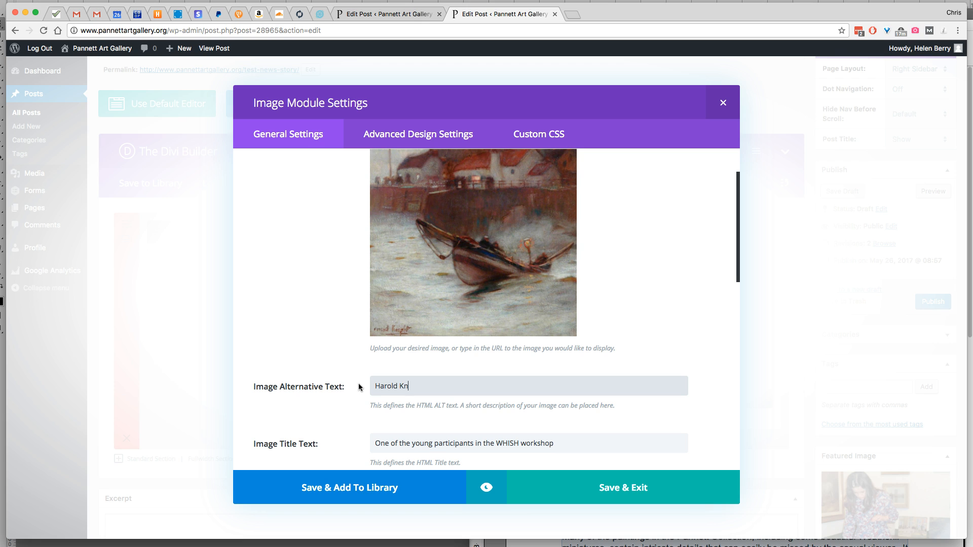
drag(441, 390, 351, 389)
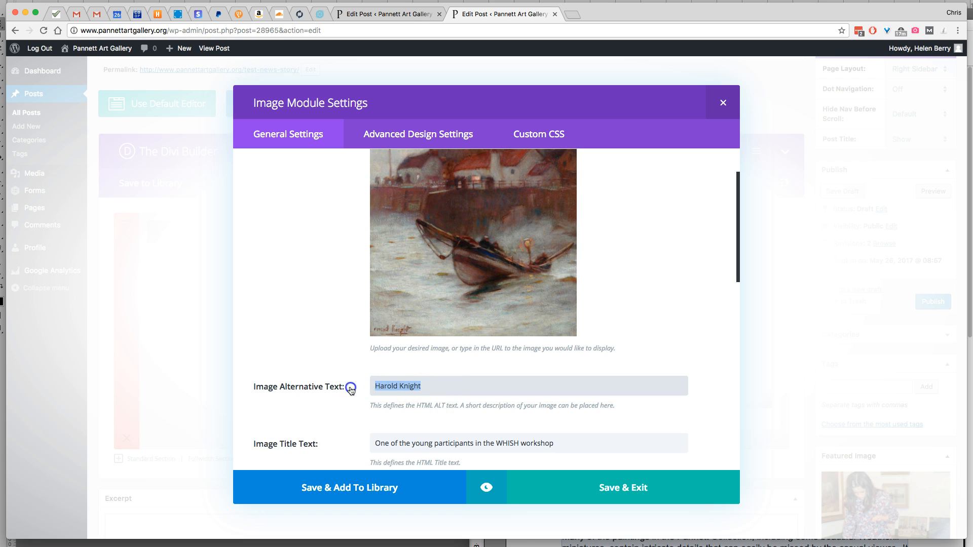
right_click(393, 387)
click(416, 445)
drag(563, 443, 354, 444)
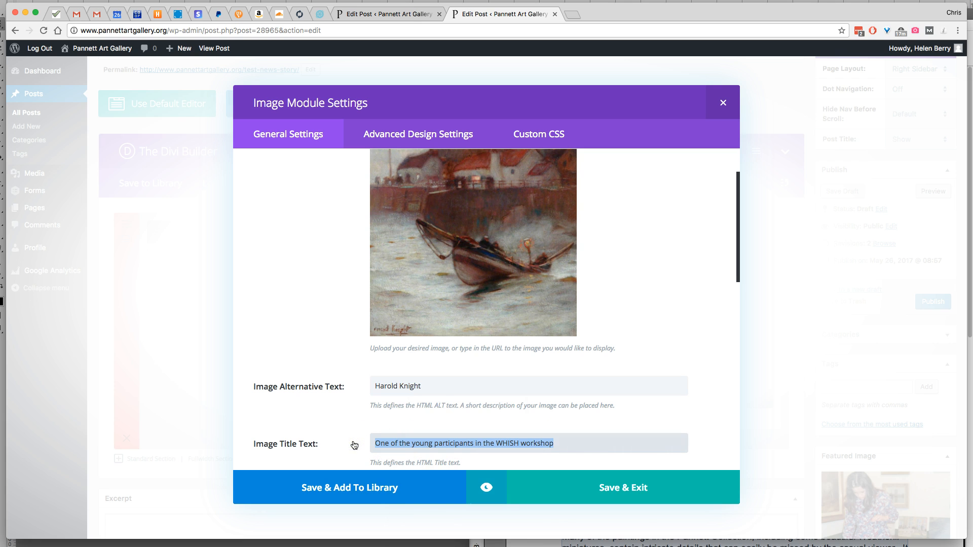
key(super+v)
click(625, 489)
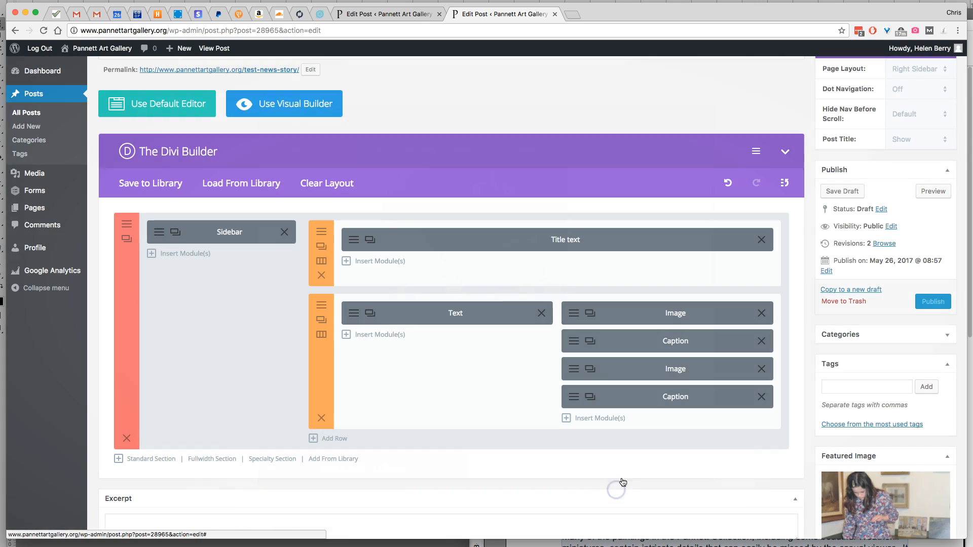
click(835, 192)
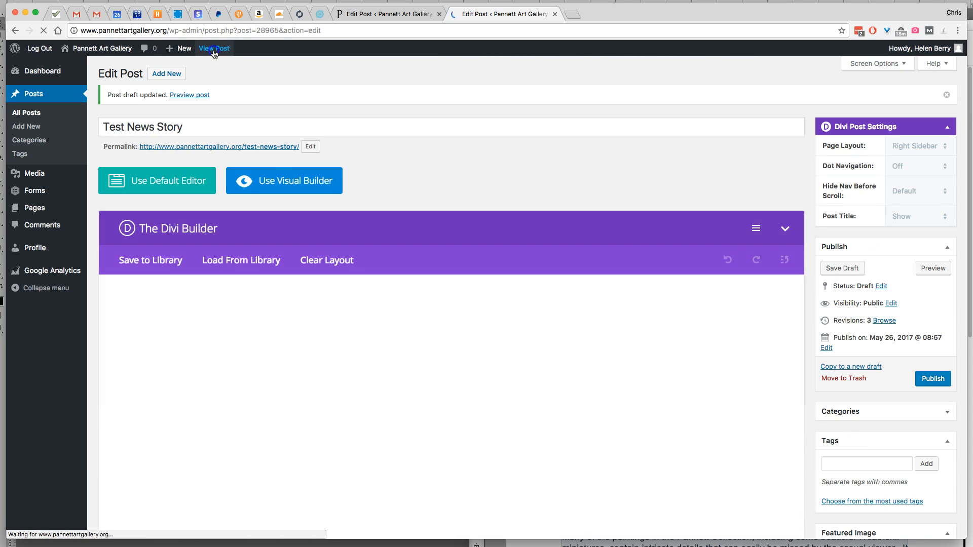
View the draft post on the site and examine the replaced boat painting, the image captions and the text layout
click(213, 49)
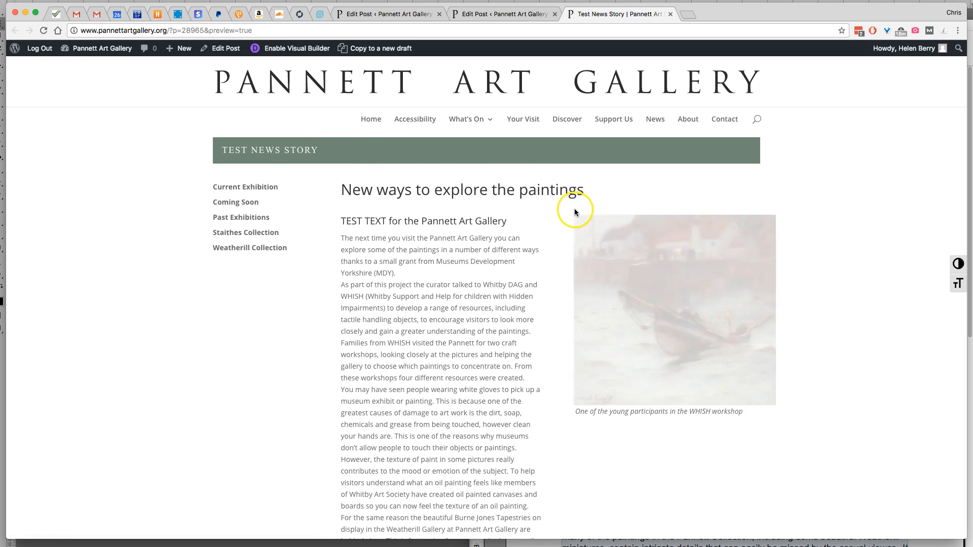
scroll(603, 267, down, 3)
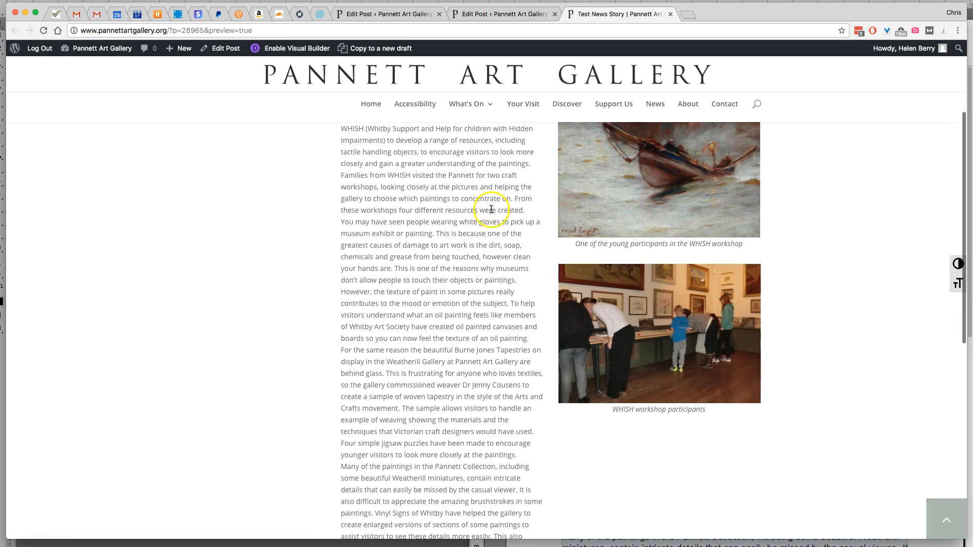
scroll(473, 321, up, 2)
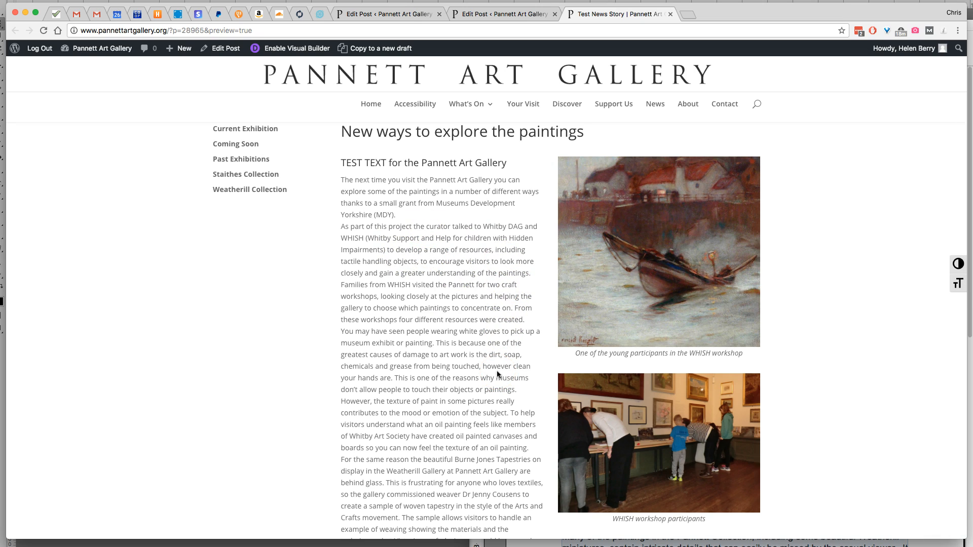
scroll(497, 374, up, 1)
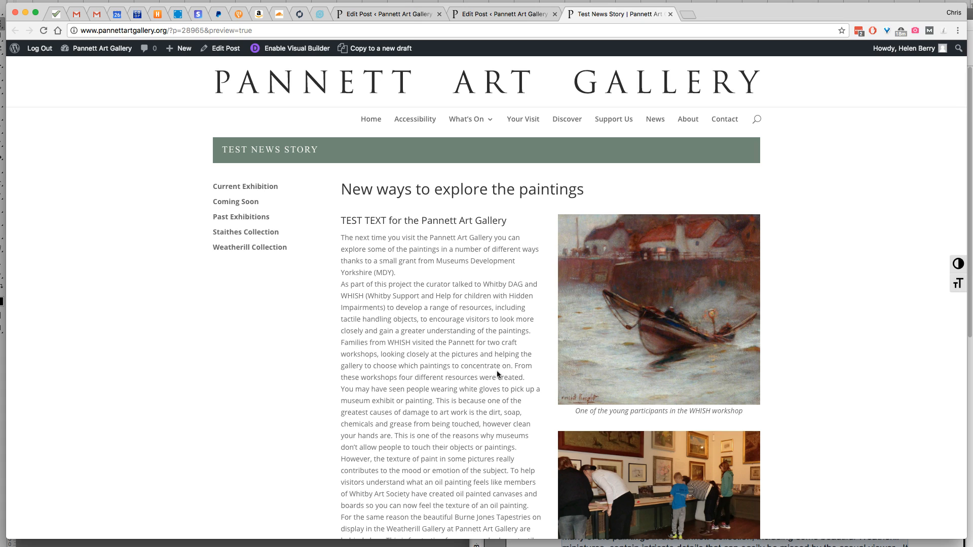
scroll(499, 365, down, 1)
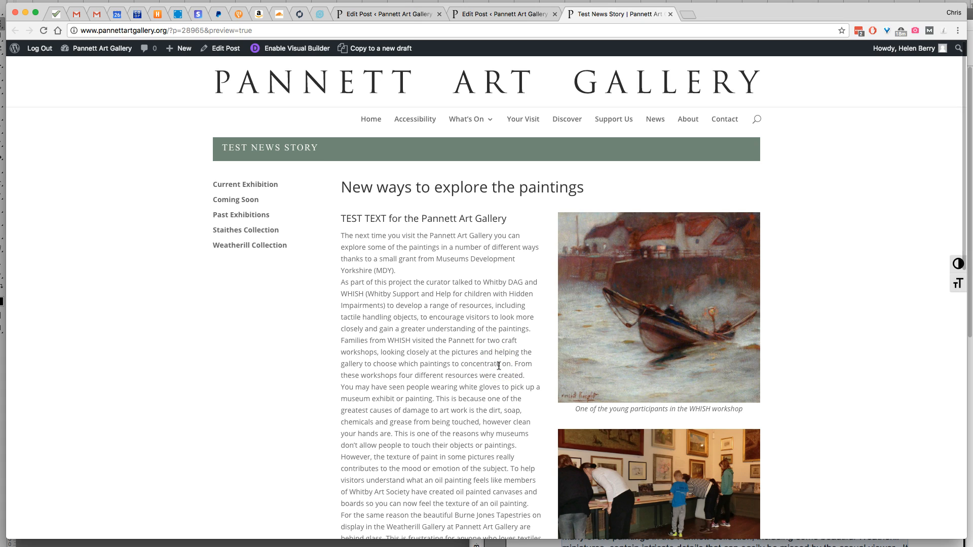
scroll(499, 365, down, 1)
scroll(479, 349, up, 1)
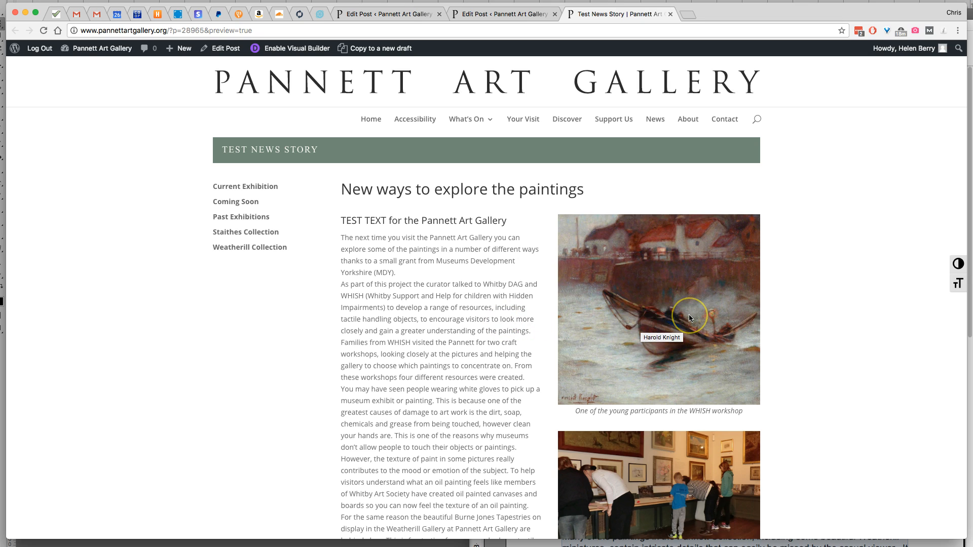
scroll(689, 317, down, 3)
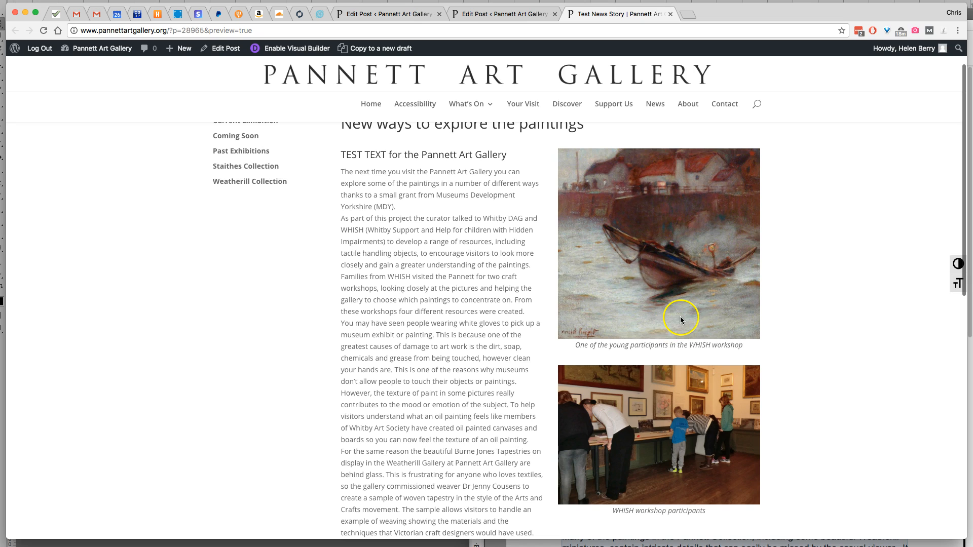
scroll(607, 271, up, 3)
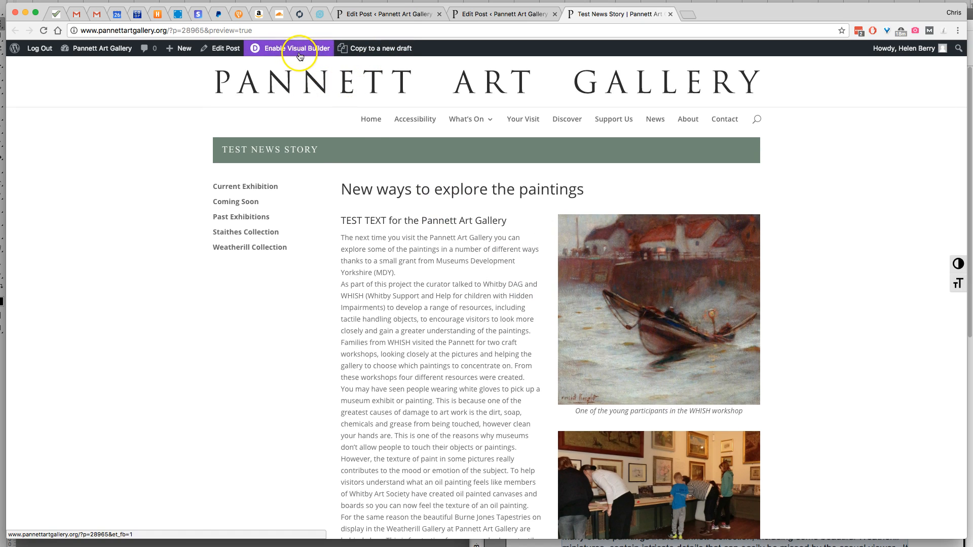
click(228, 54)
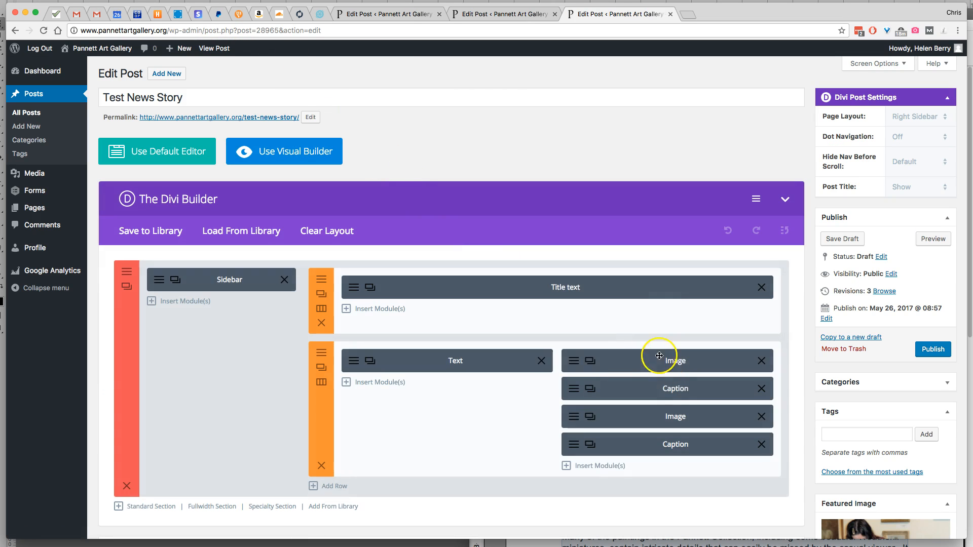
click(573, 390)
drag(572, 393, 388, 391)
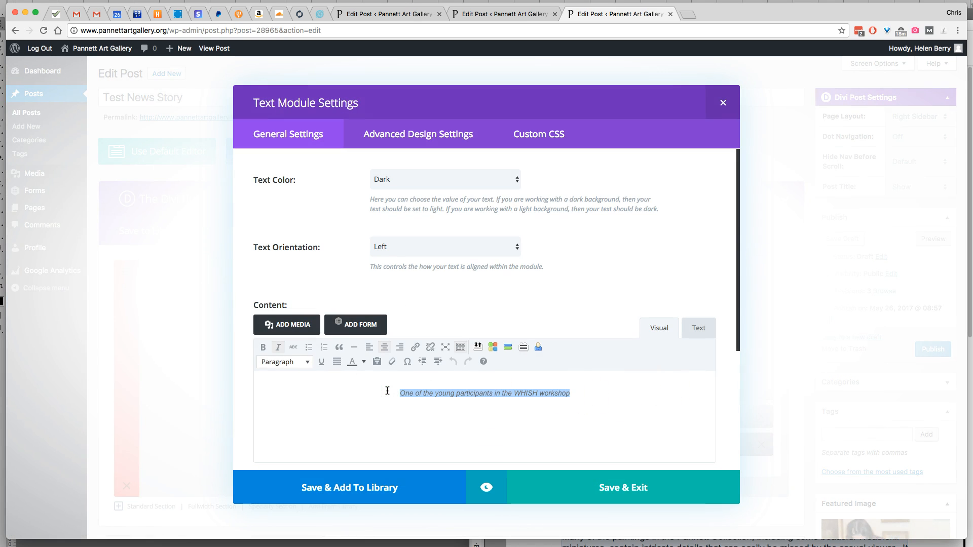
text(Harold Knight)
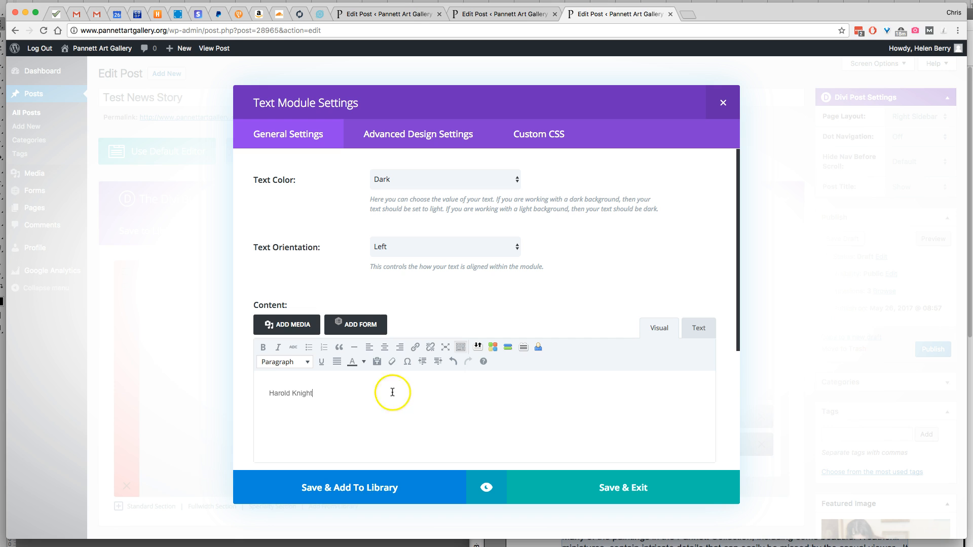
drag(392, 392, 259, 391)
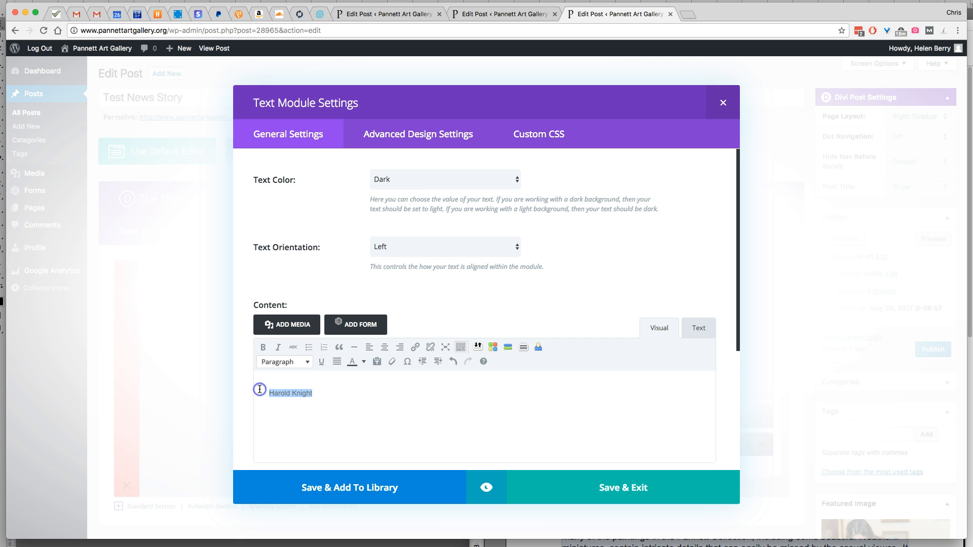
click(384, 348)
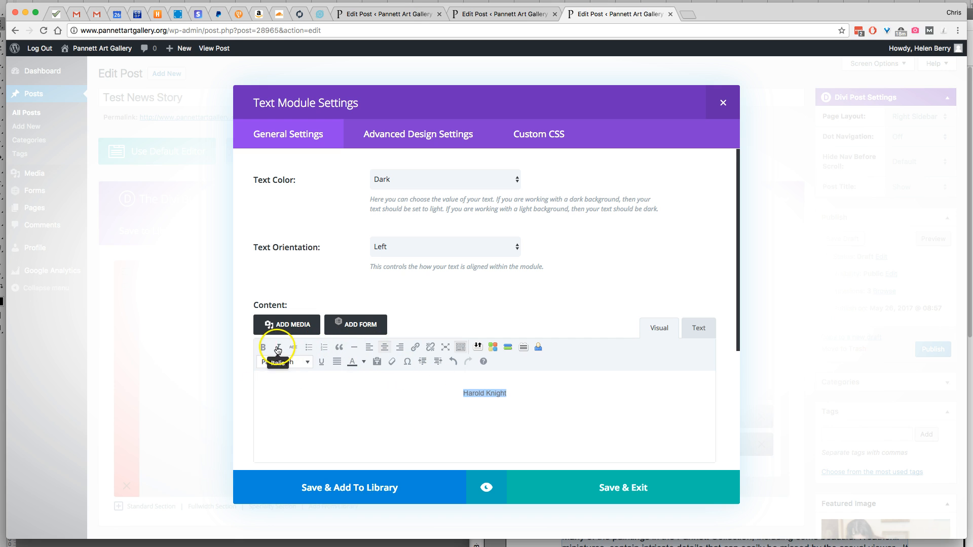
click(614, 487)
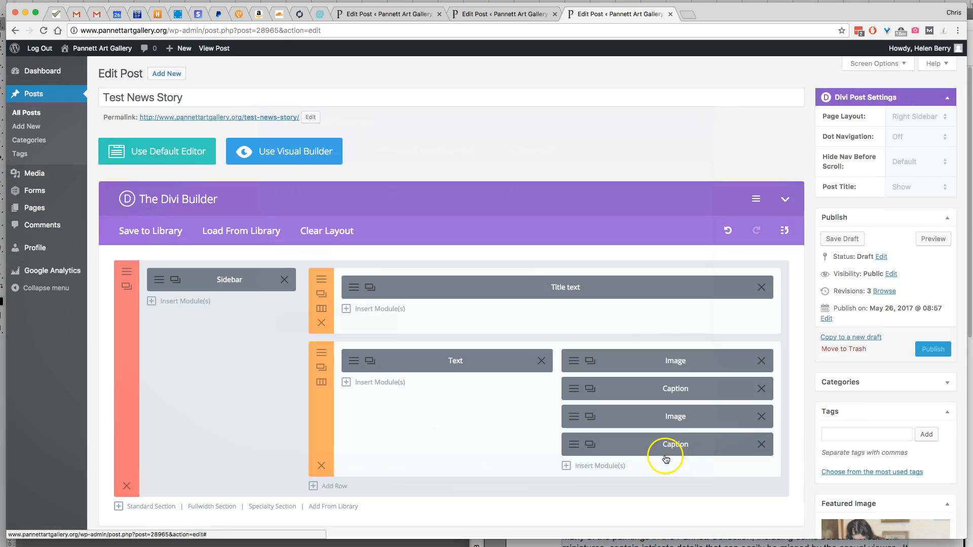
Open the second Image module's settings and upload NY_PPA_035.jpg from the TEST News story folder as its replacement picture
click(576, 416)
click(538, 253)
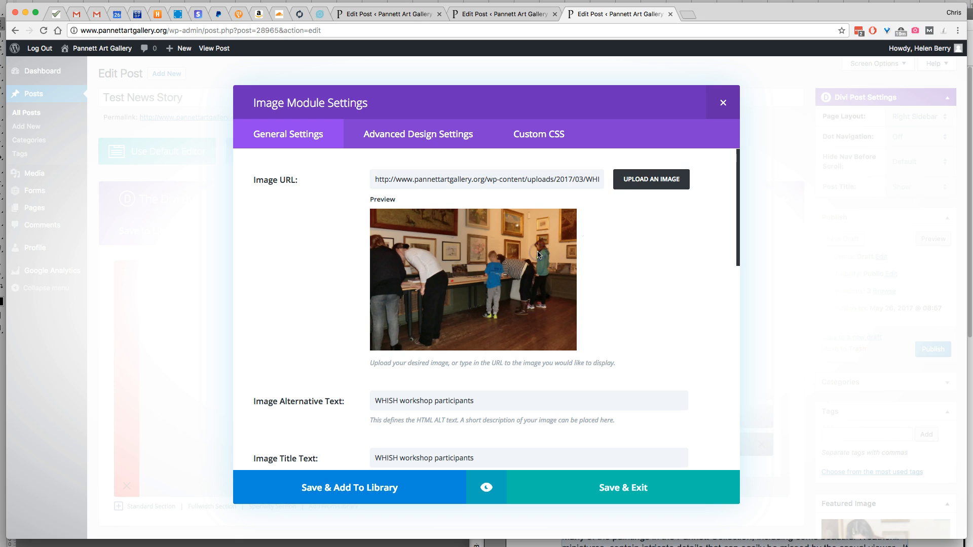
click(644, 185)
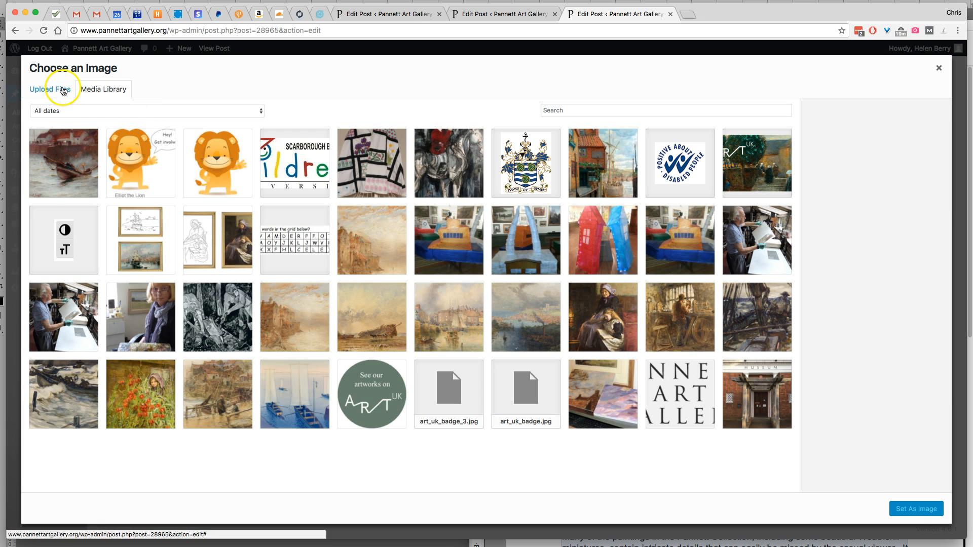
click(62, 90)
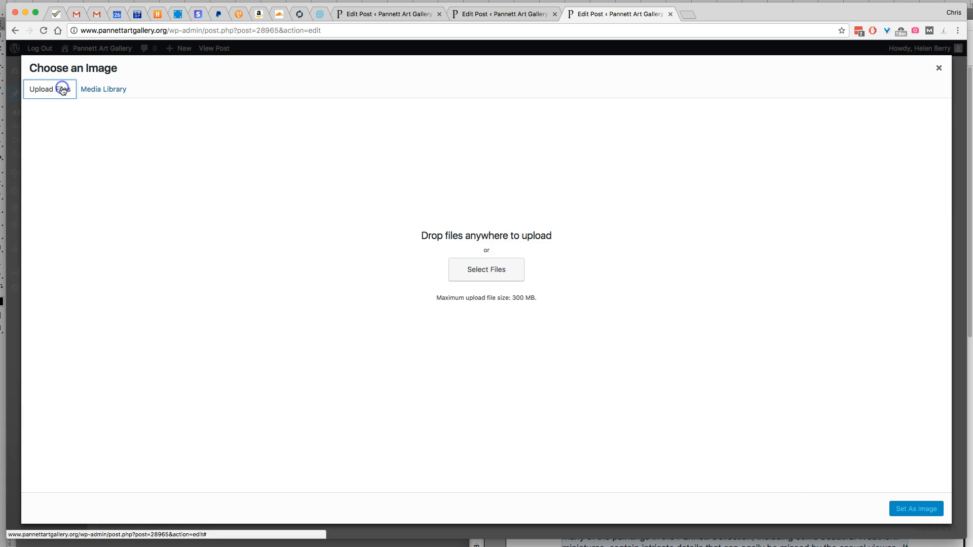
click(512, 274)
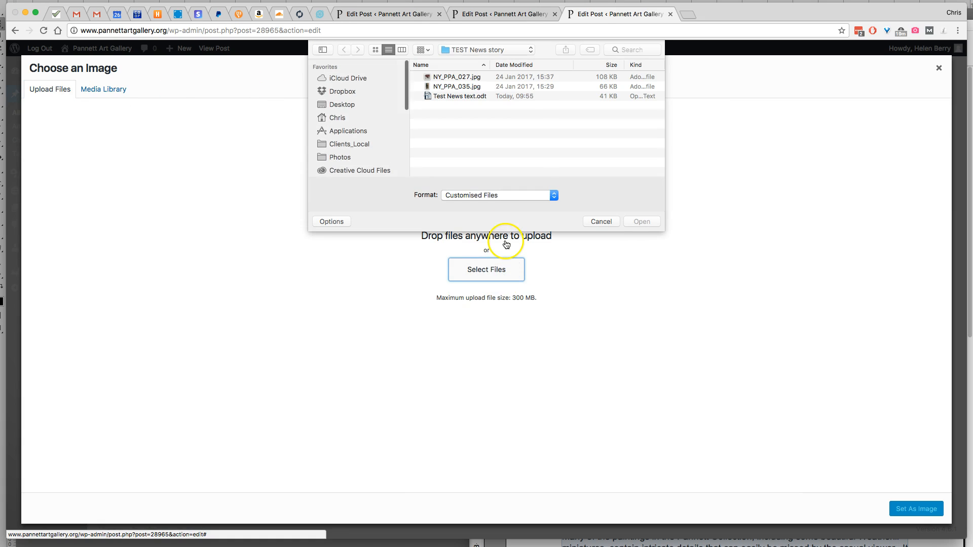
click(474, 91)
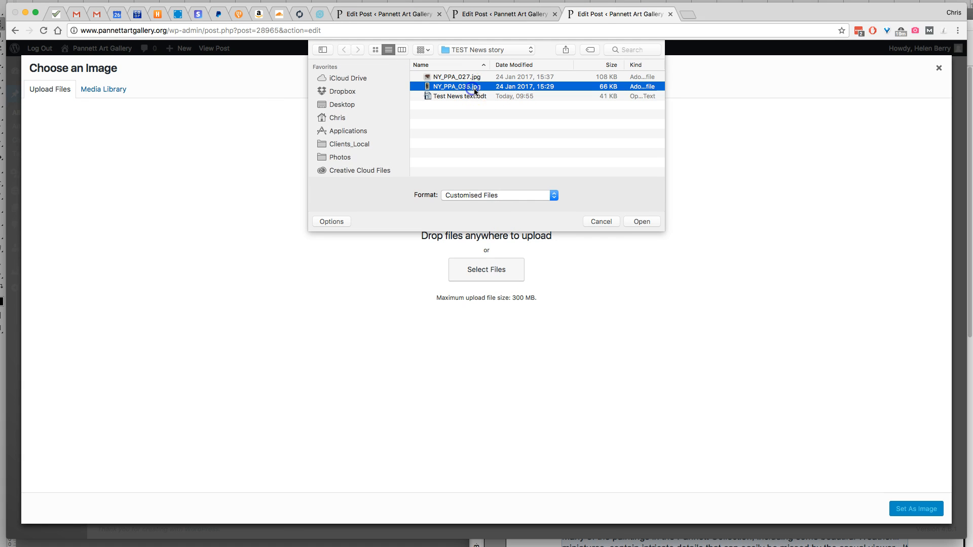
click(640, 222)
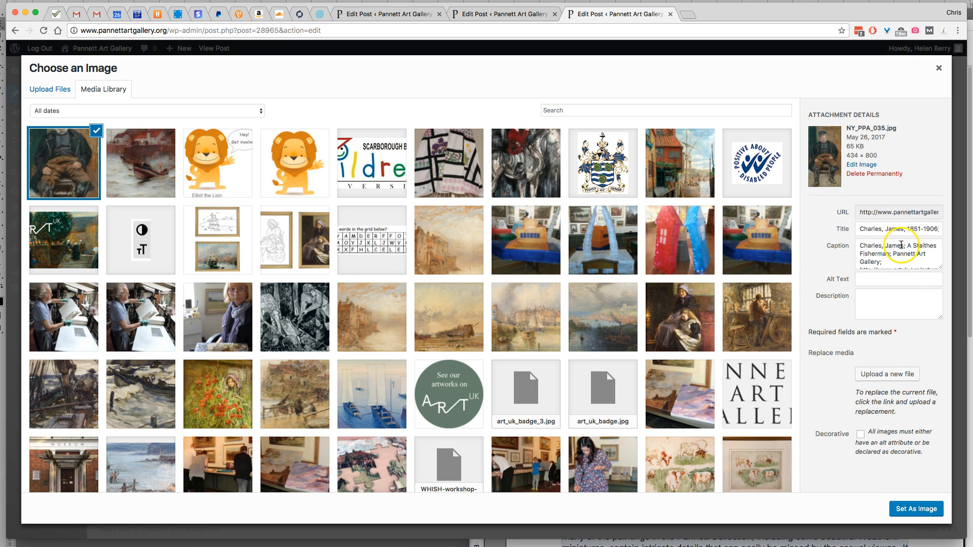
Give the uploaded NY_PPA_035.jpg the alt text and description "James Charles" and set it as the module's image
click(870, 275)
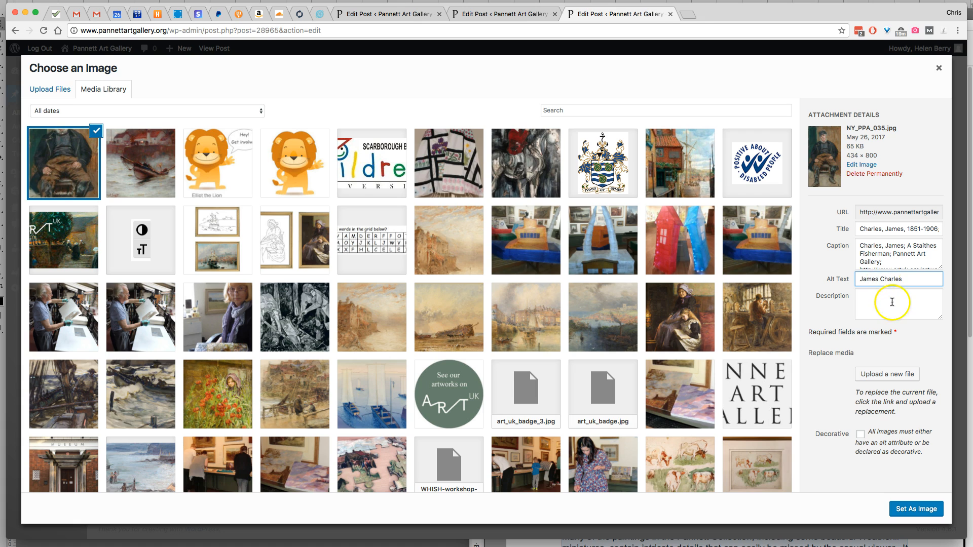
click(881, 299)
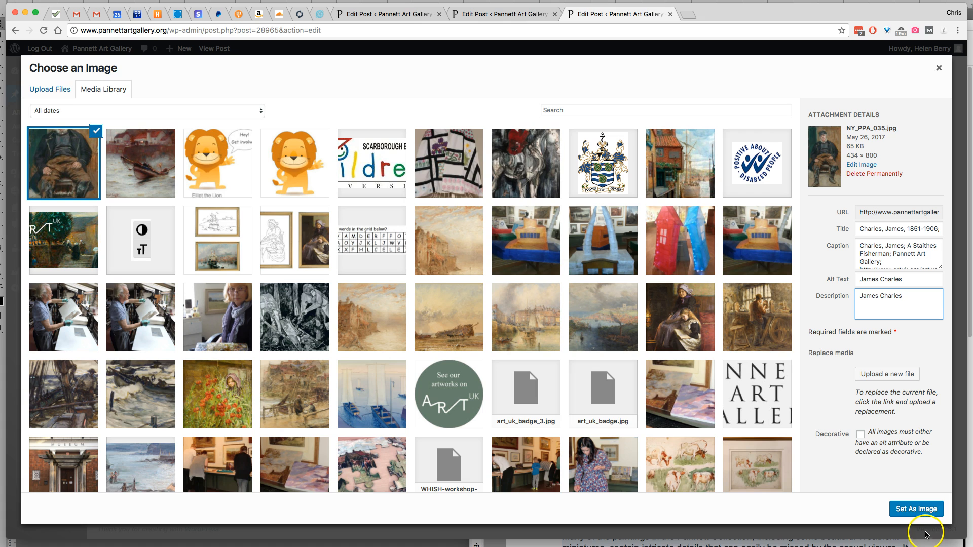
click(922, 509)
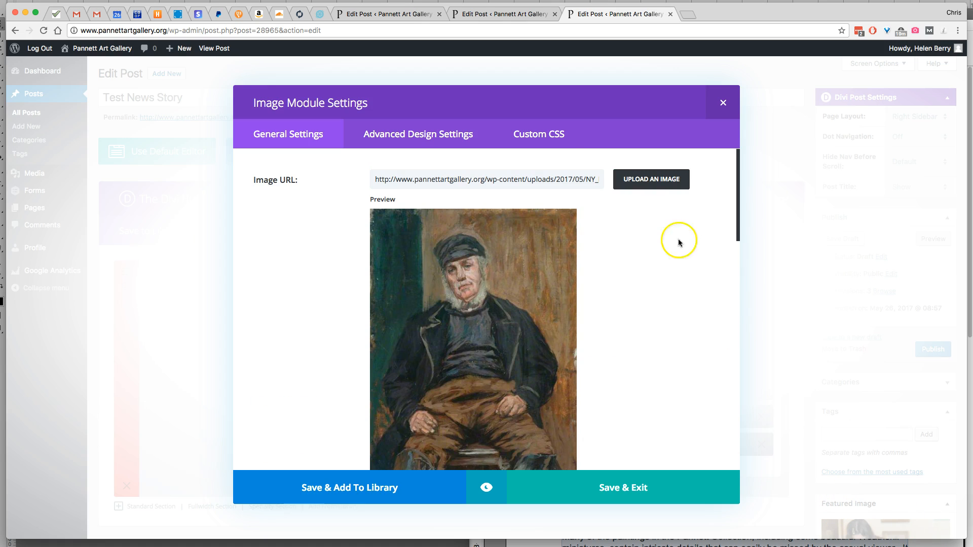
Set the second image's alternative text and title text to "James Charles", then save the module
scroll(661, 228, down, 10)
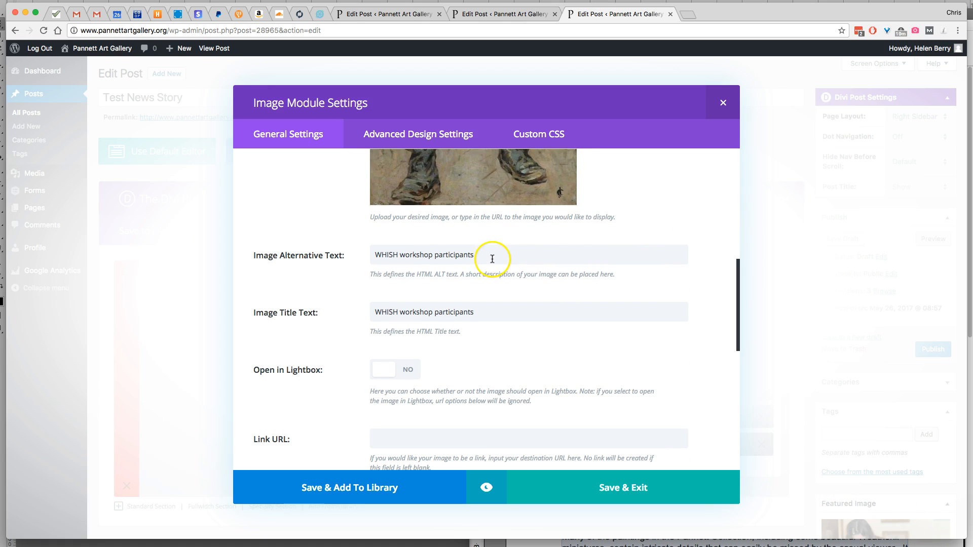
drag(492, 259, 361, 253)
text(James Charles)
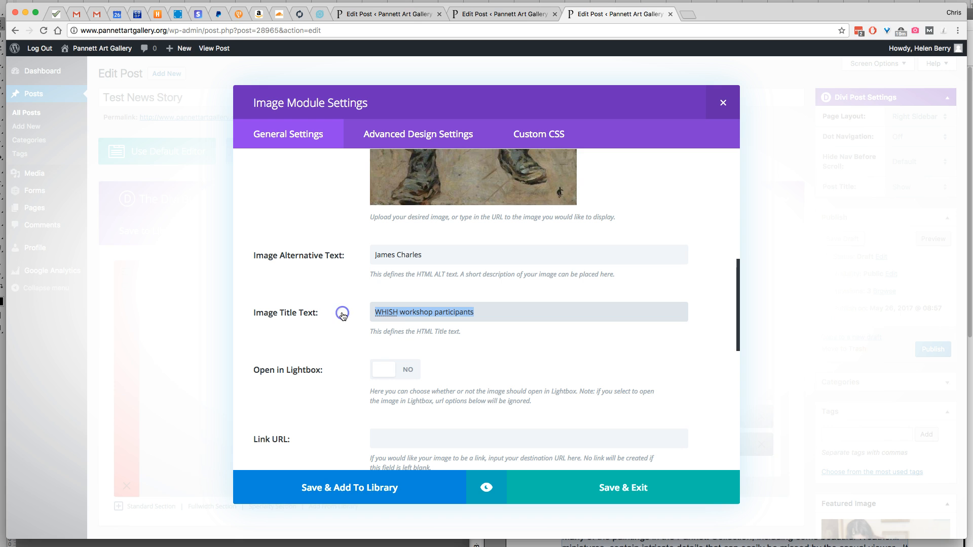
text(James Charles)
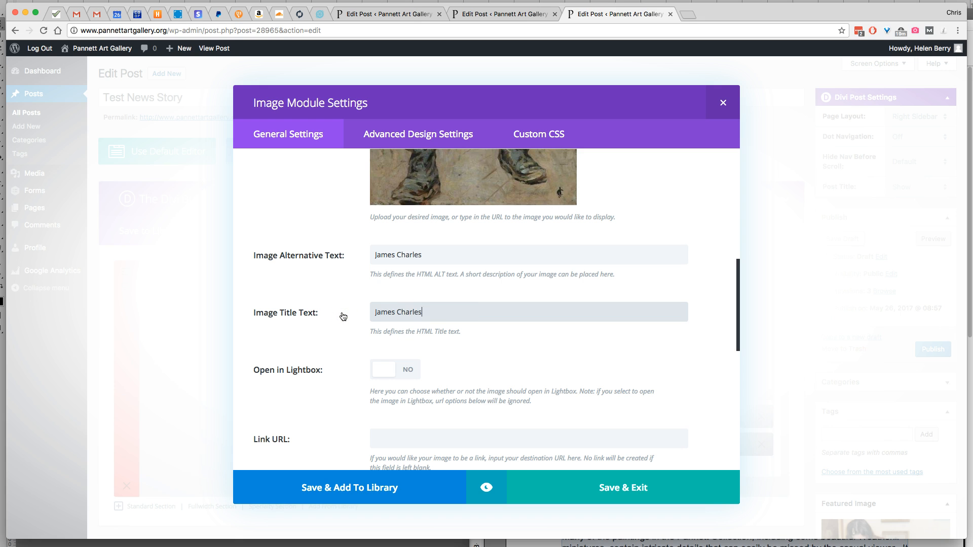
click(609, 497)
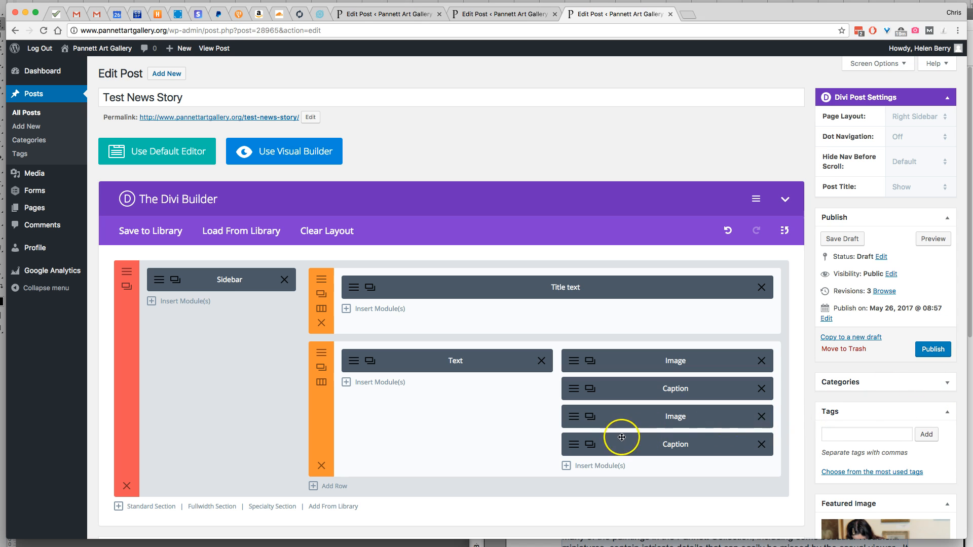
Replace the second Caption module's text with "James Charles", make it italic and centred, and save the module
click(586, 449)
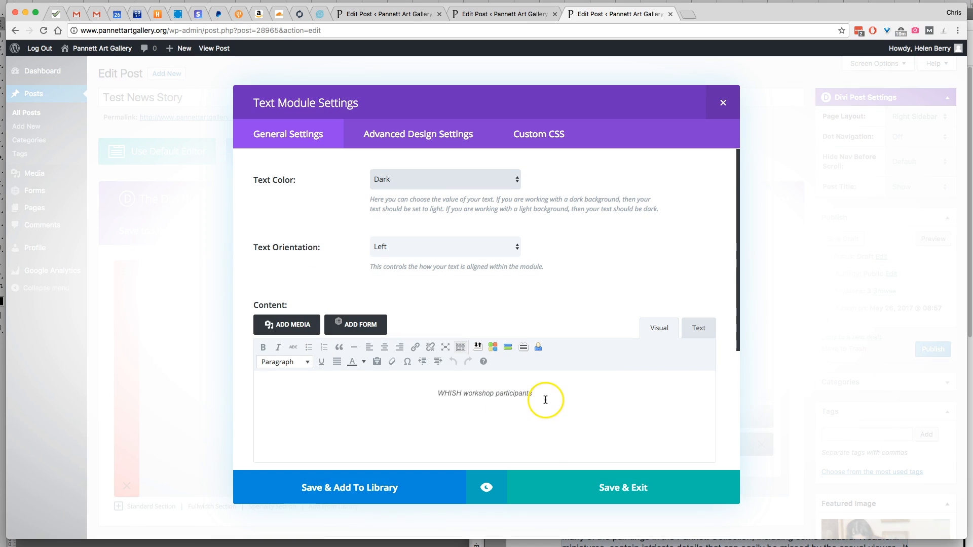
drag(544, 398, 425, 397)
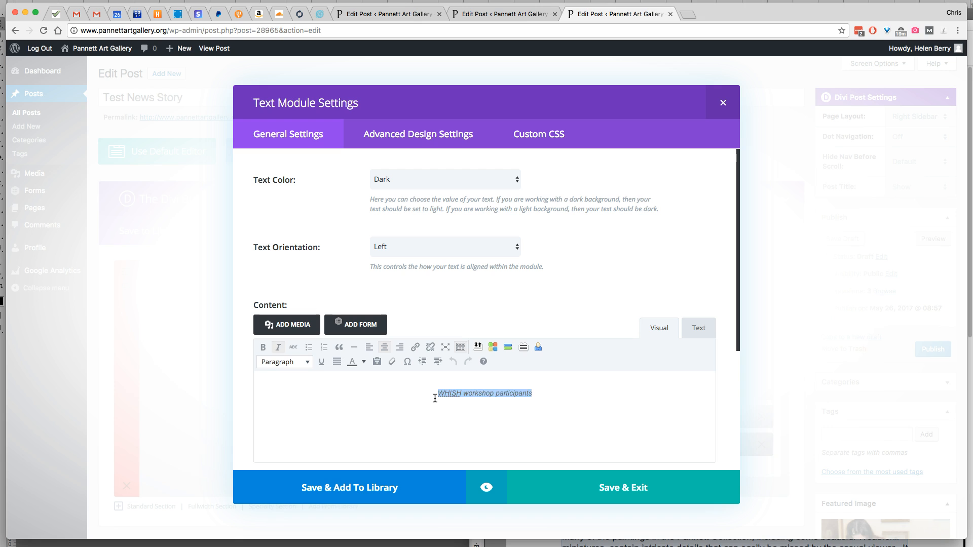
text(James Charles)
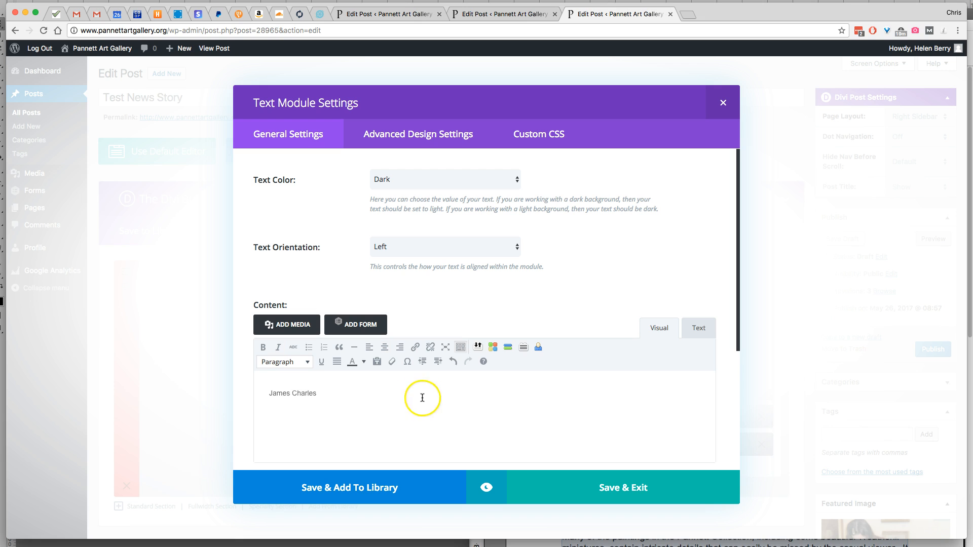
drag(355, 393, 245, 391)
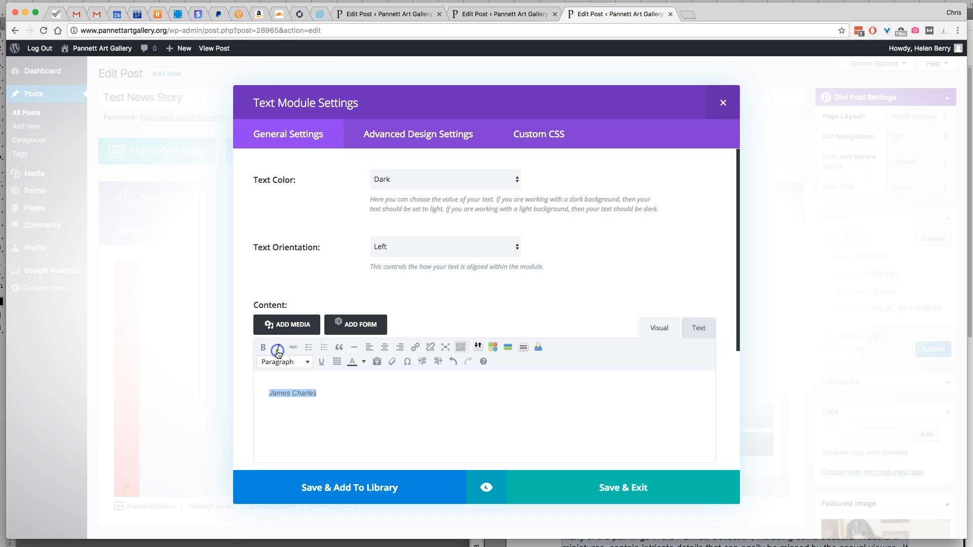
click(385, 347)
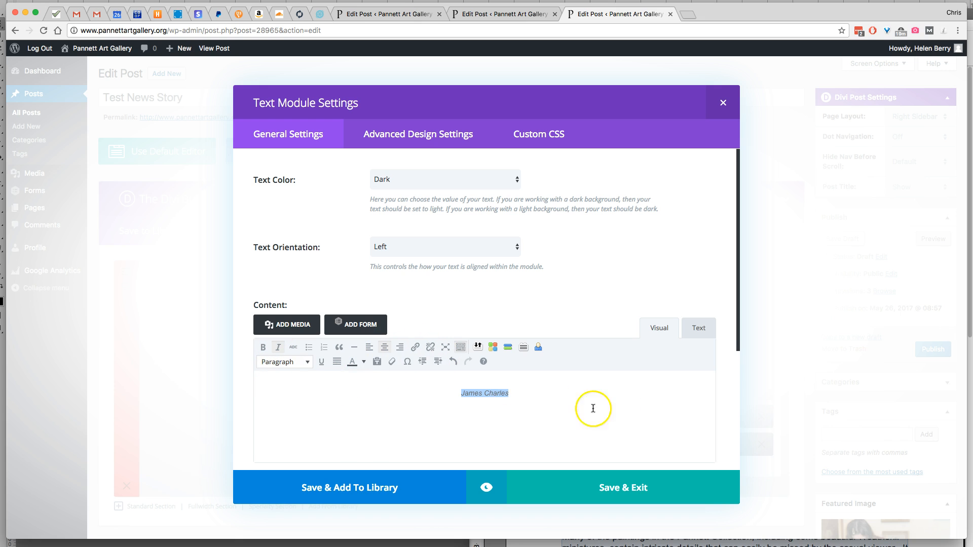
click(662, 477)
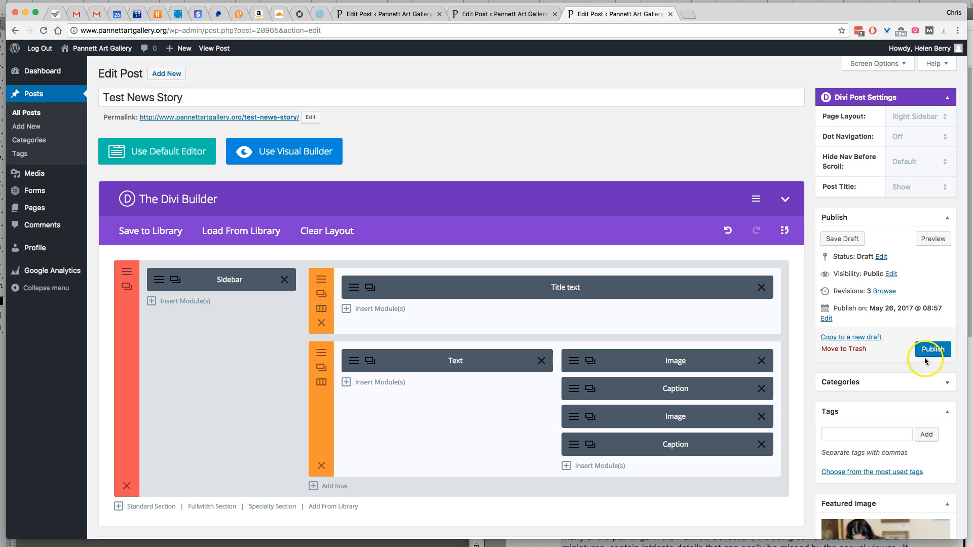
Preview the draft post and examine both paintings, their captions and how the images load beside the text
click(931, 242)
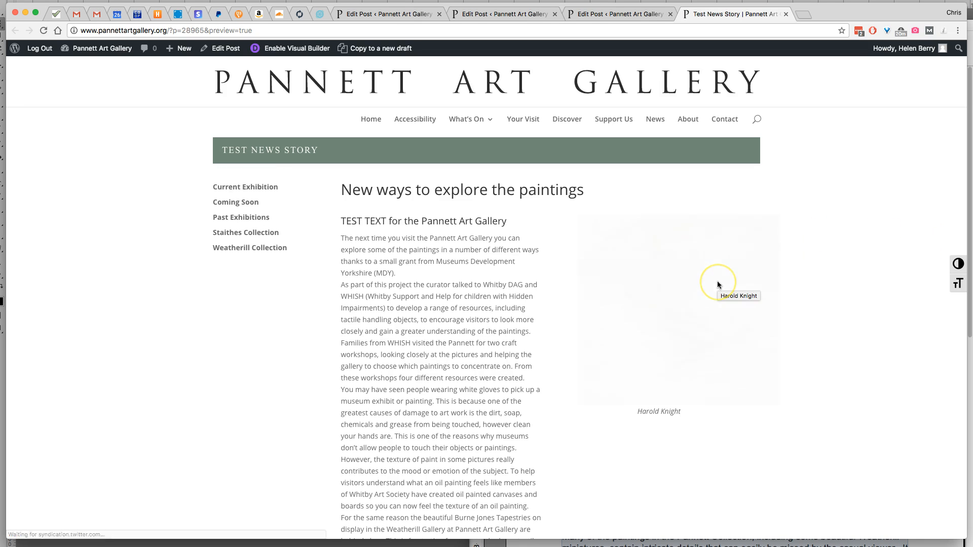
scroll(801, 284, down, 5)
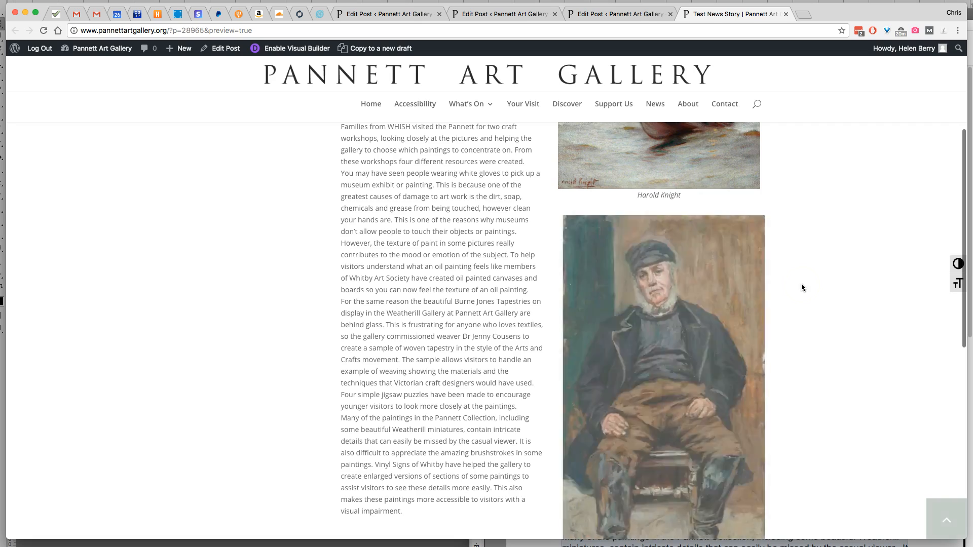
scroll(802, 287, down, 4)
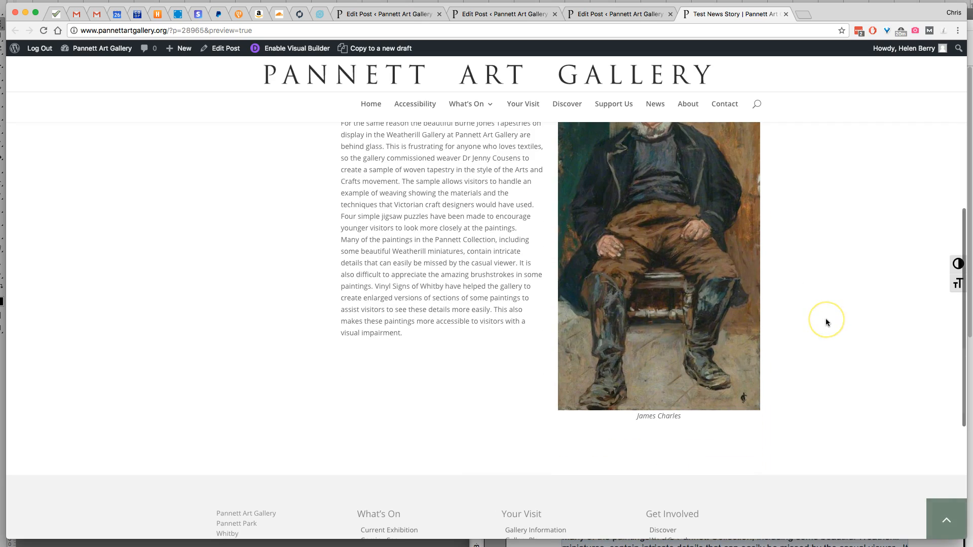
scroll(825, 322, up, 6)
scroll(825, 322, up, 3)
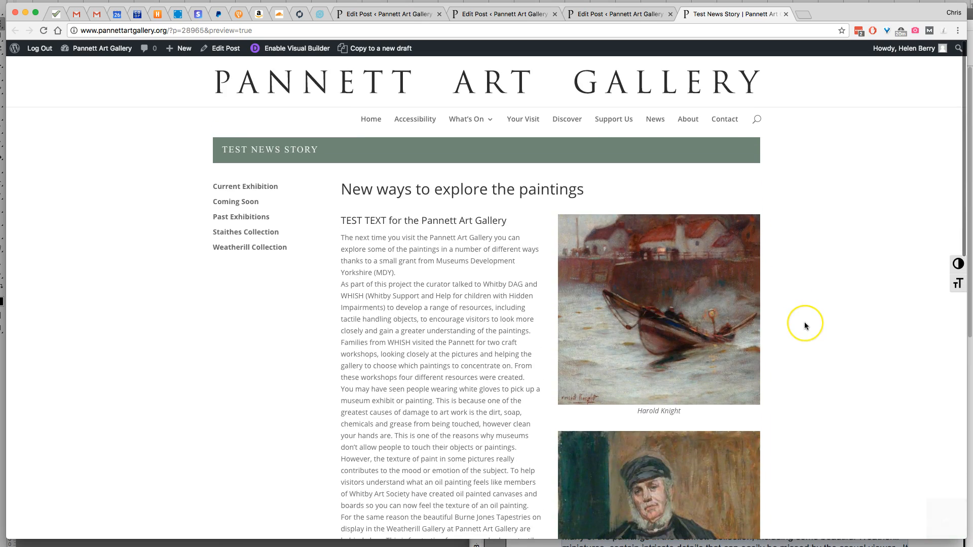
scroll(805, 325, down, 5)
scroll(804, 321, down, 5)
scroll(754, 282, up, 10)
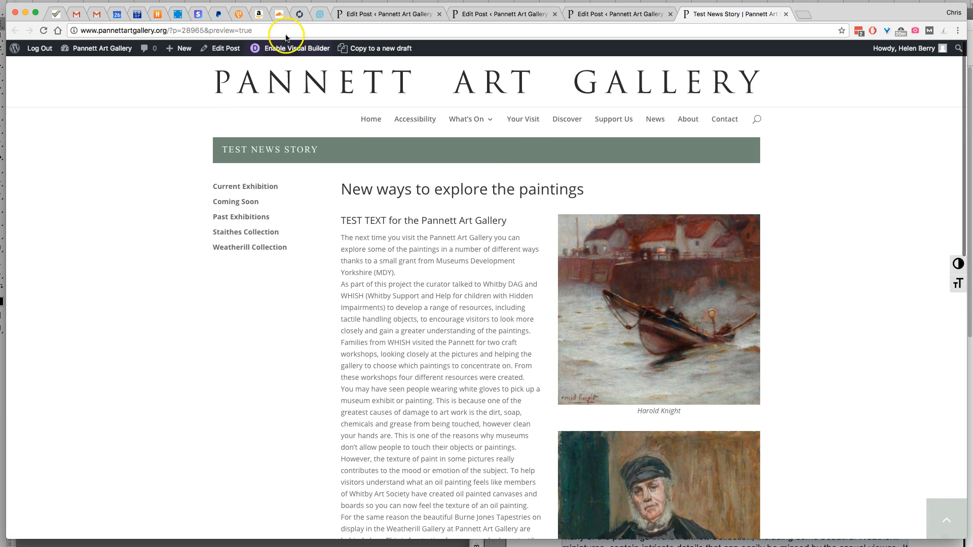
Return to editing the post, set the first image's animation to No Animation, and save the module
click(226, 49)
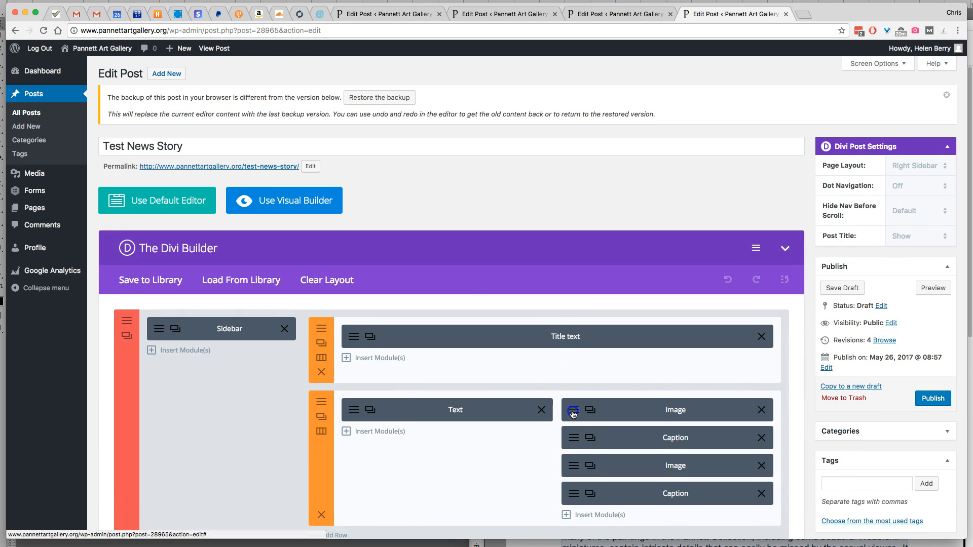
click(573, 412)
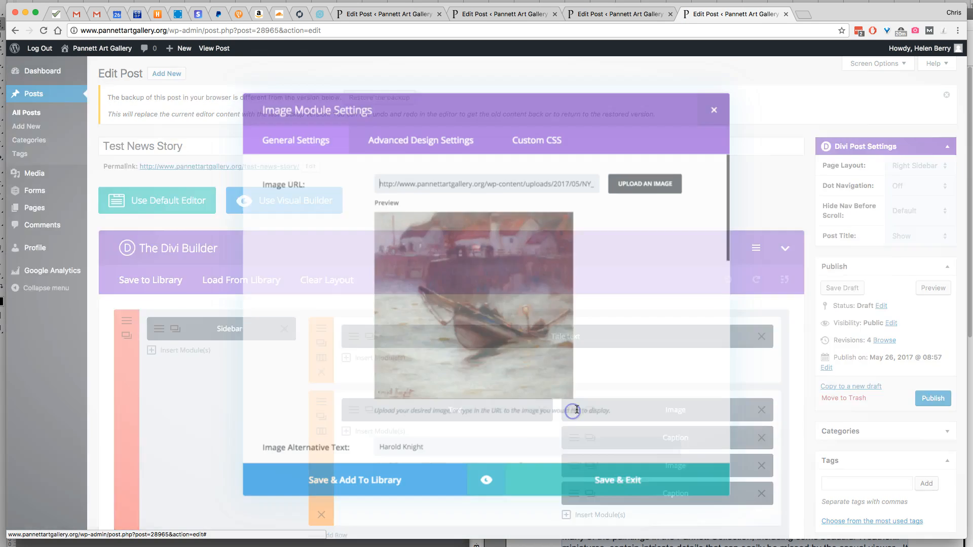
scroll(635, 313, down, 5)
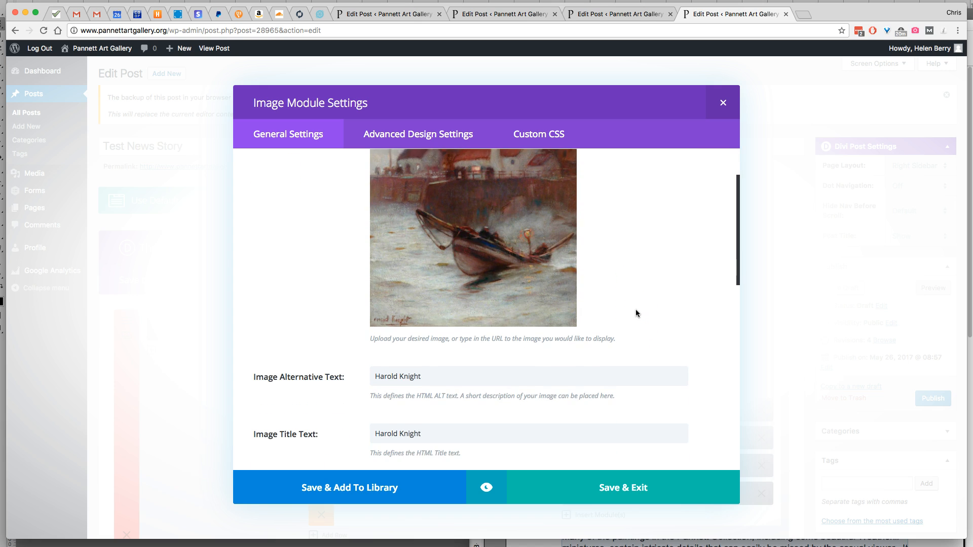
scroll(636, 313, down, 8)
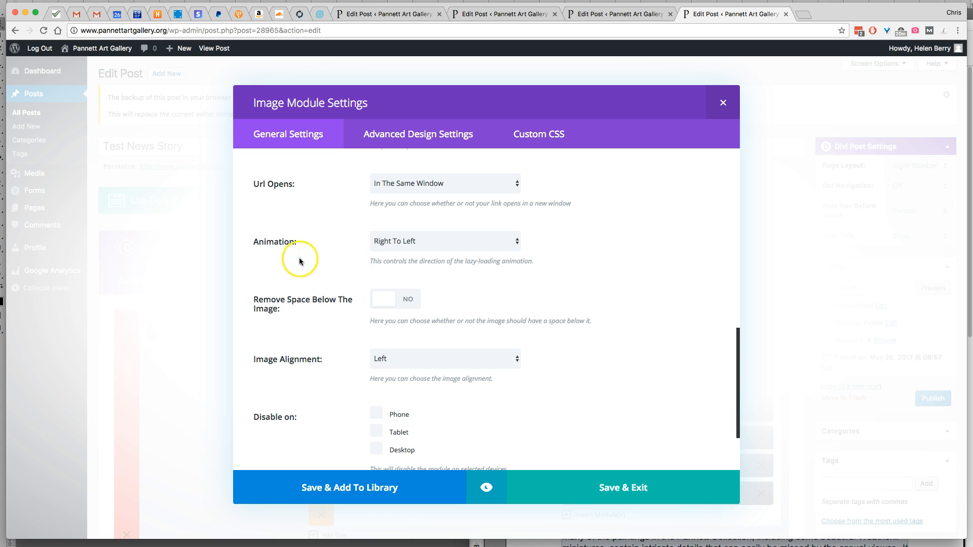
click(420, 246)
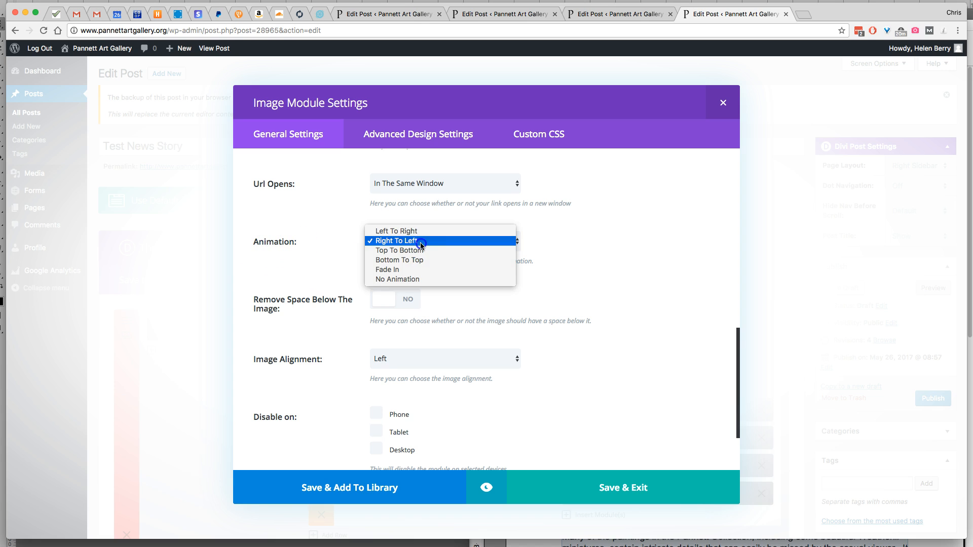
click(416, 279)
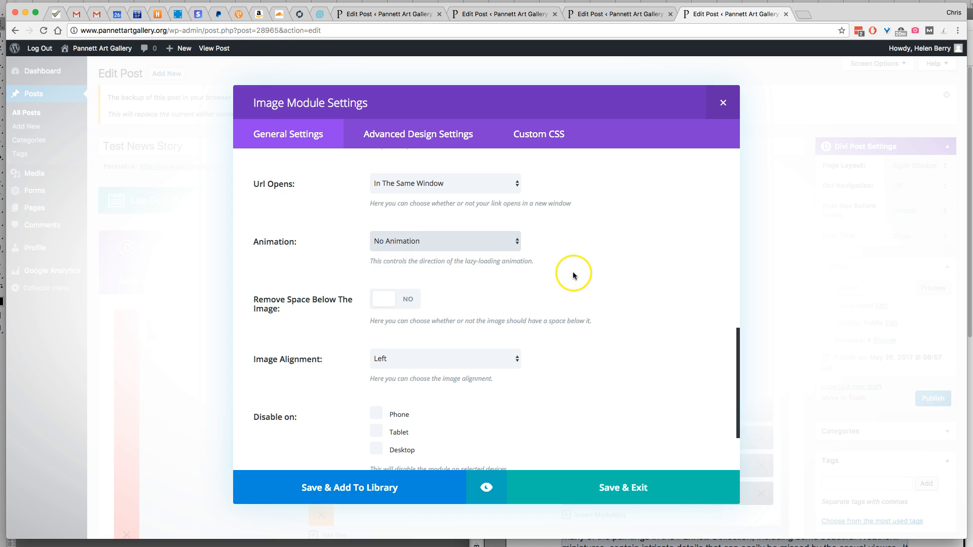
click(629, 489)
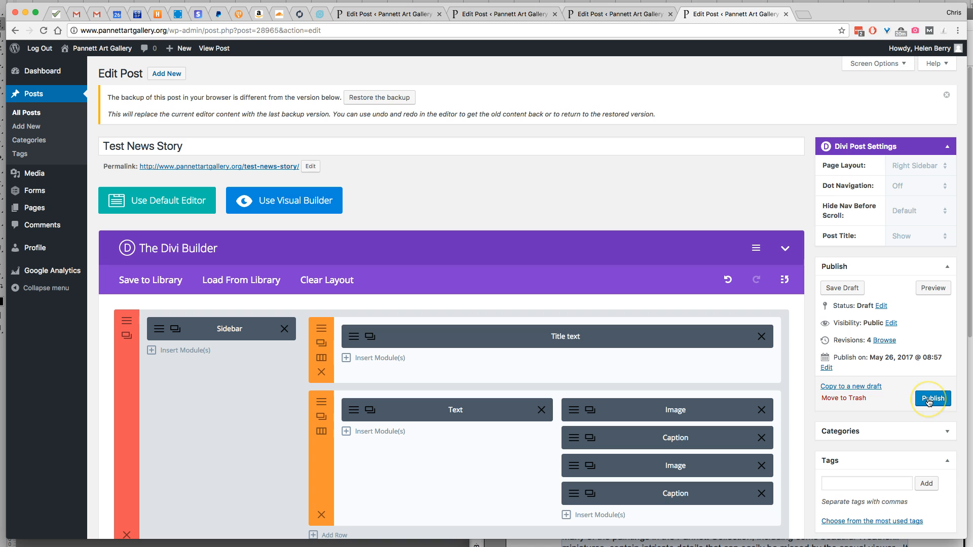
Preview the draft again and compare how the first and second paintings load while moving through the page
click(934, 287)
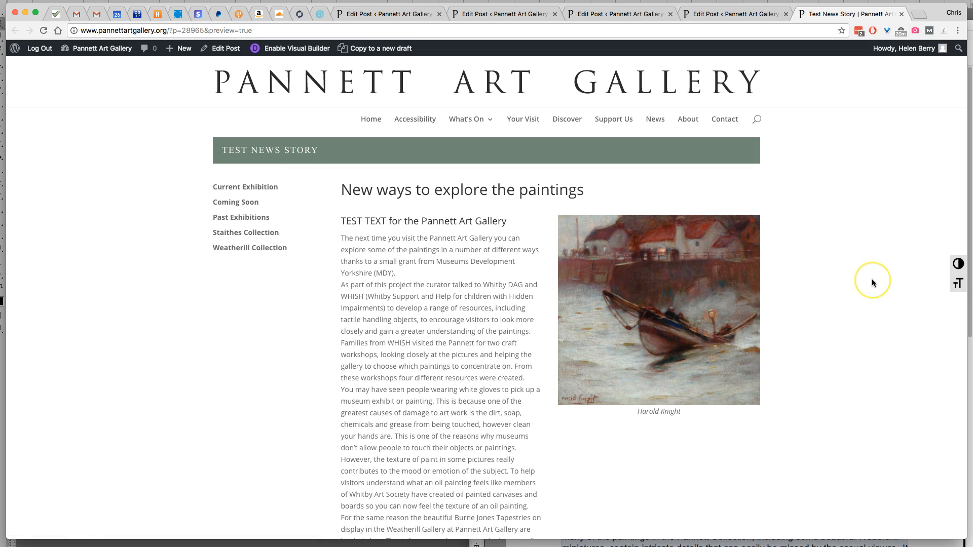
scroll(872, 280, down, 3)
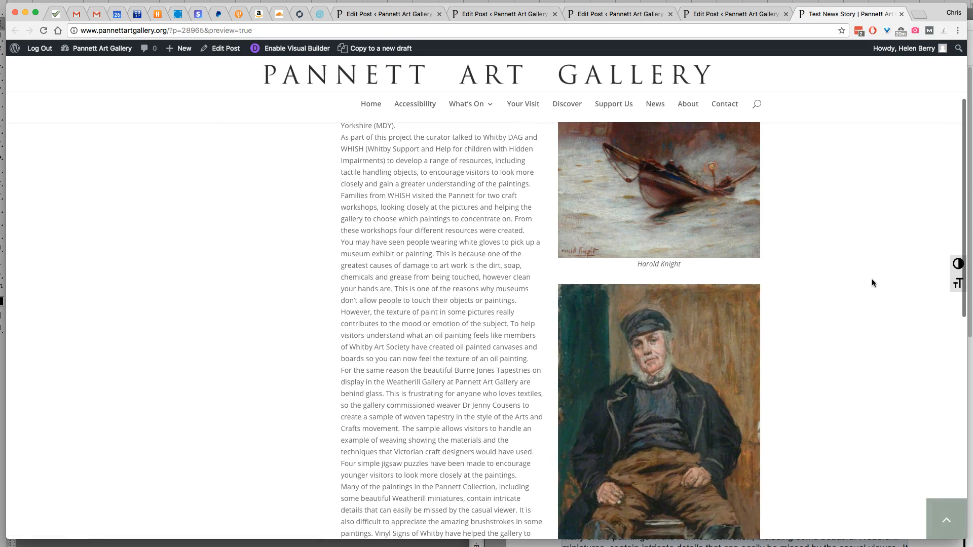
scroll(871, 283, up, 4)
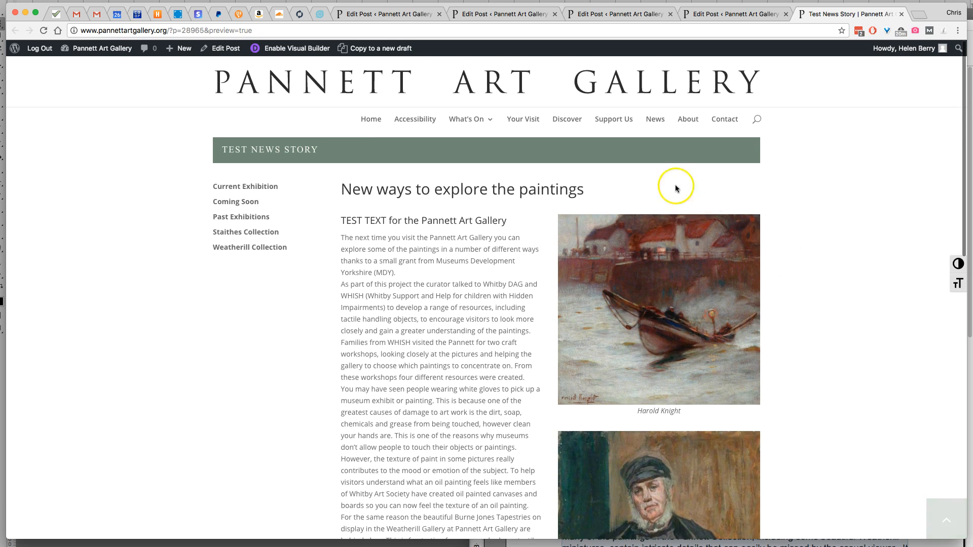
scroll(759, 256, down, 3)
scroll(759, 256, down, 6)
scroll(758, 256, up, 8)
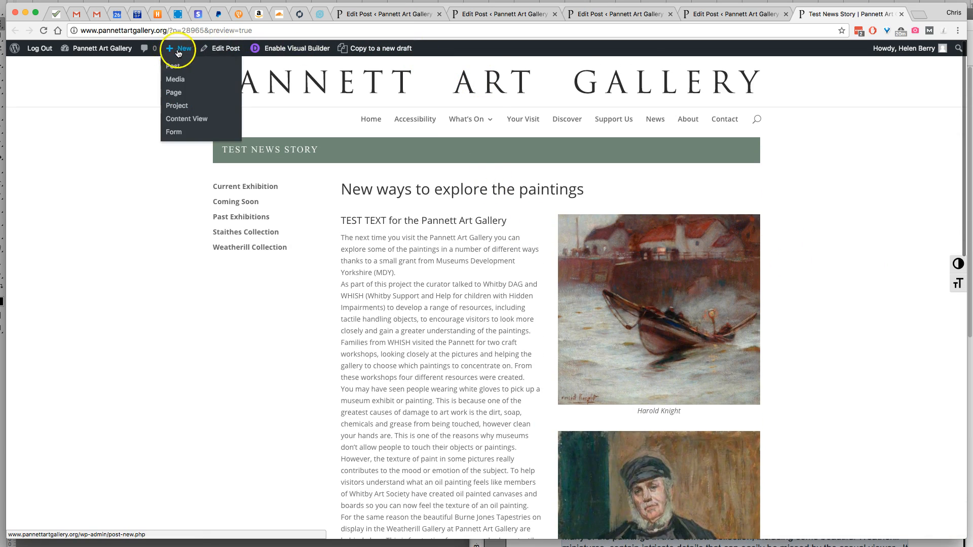
Visit the site's home page and examine which story and image the News section shows
mouse_move(118, 54)
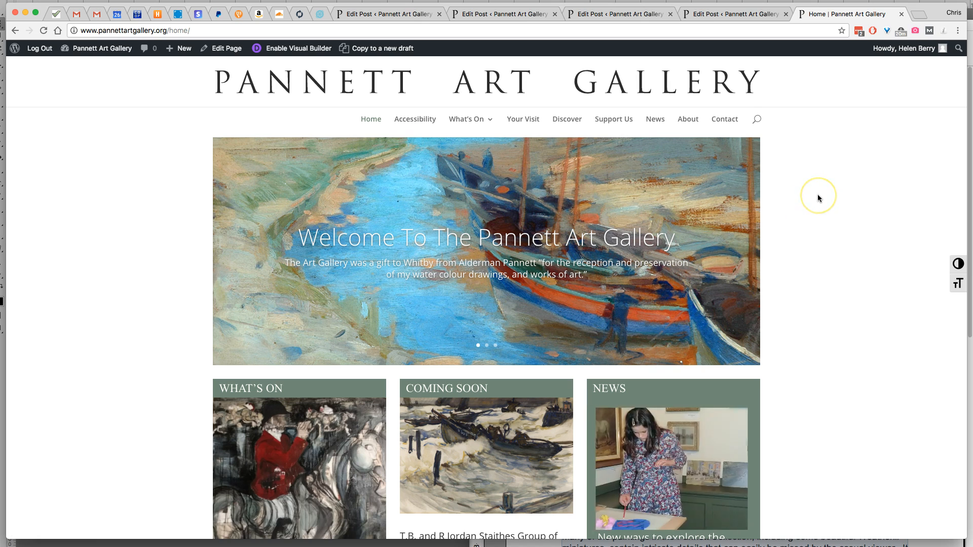
scroll(817, 195, down, 3)
scroll(817, 194, down, 1)
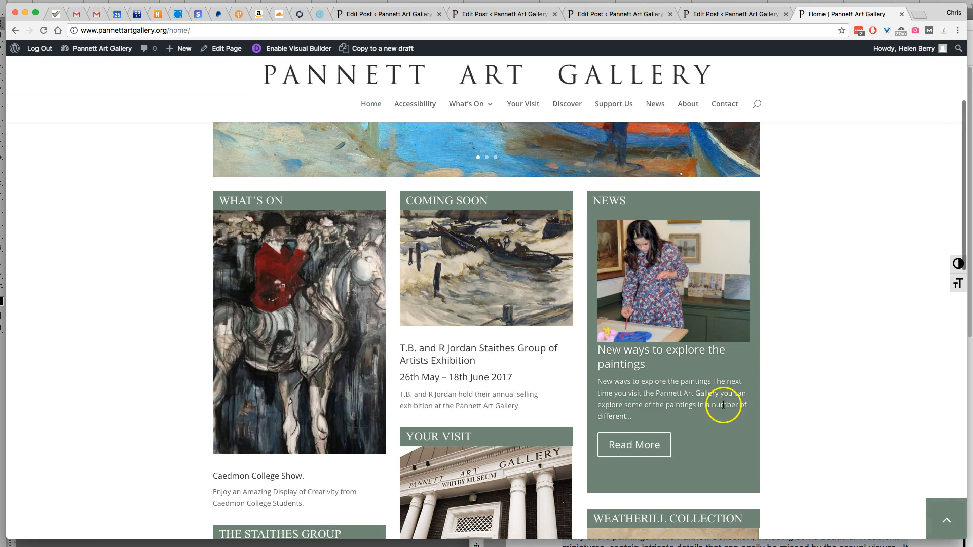
scroll(852, 381, up, 4)
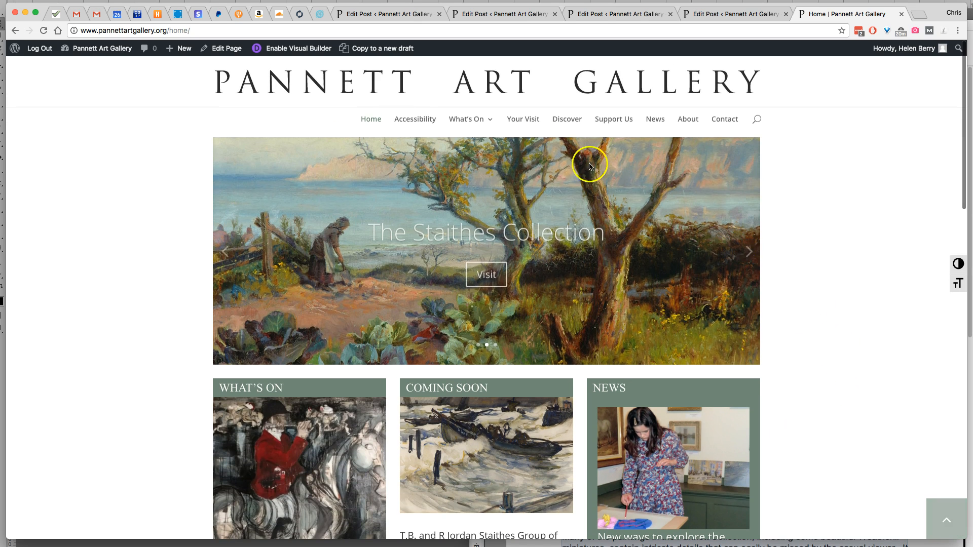
click(220, 48)
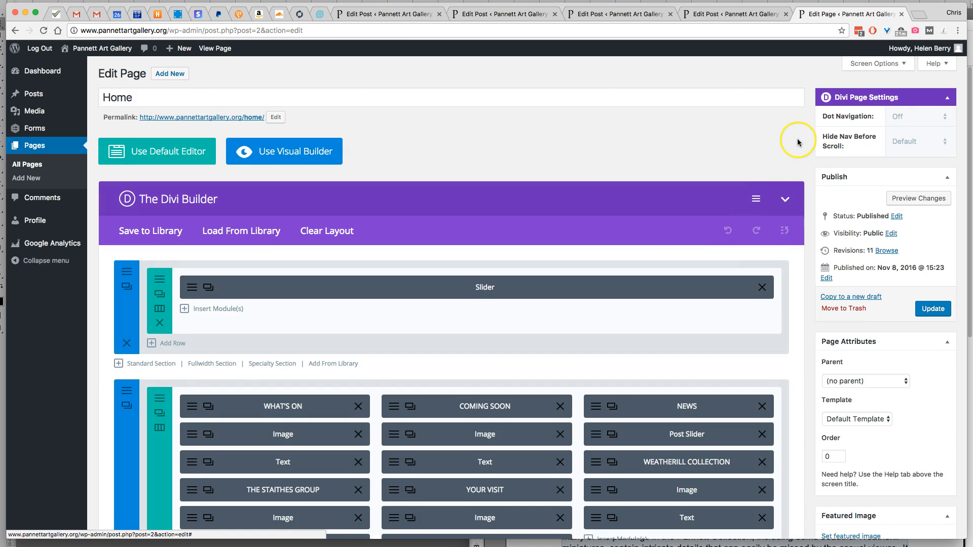
scroll(804, 138, down, 3)
scroll(797, 142, up, 3)
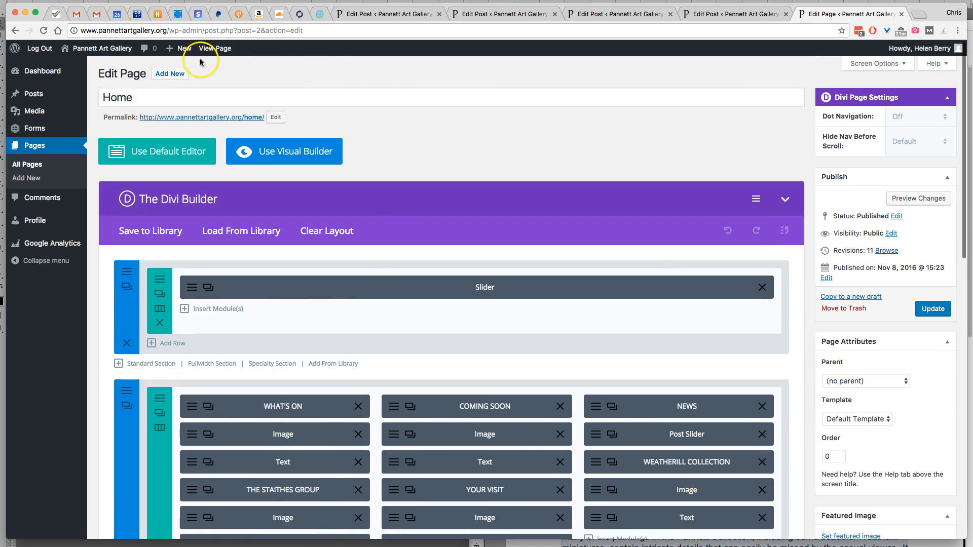
Open the draft "Test News Story" for editing from the list of all posts
mouse_move(42, 94)
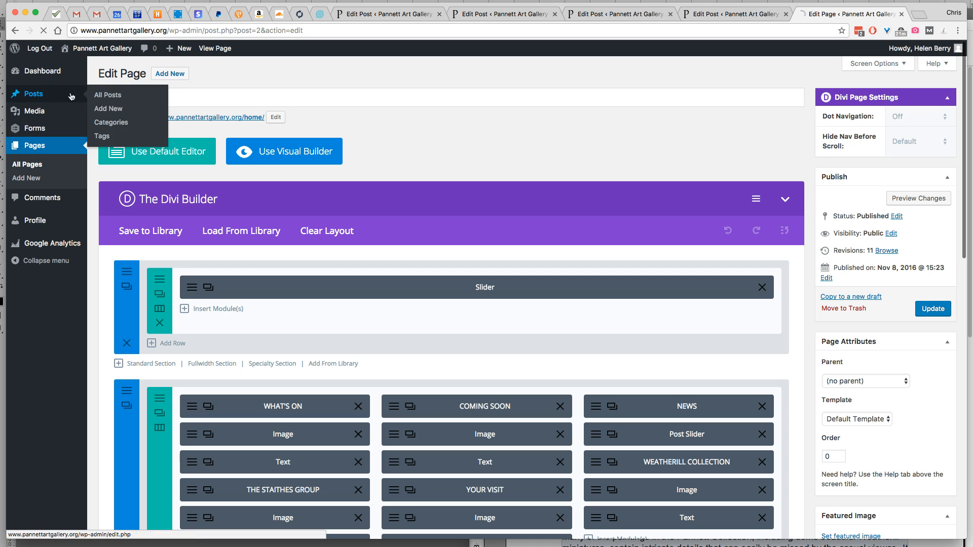
click(107, 96)
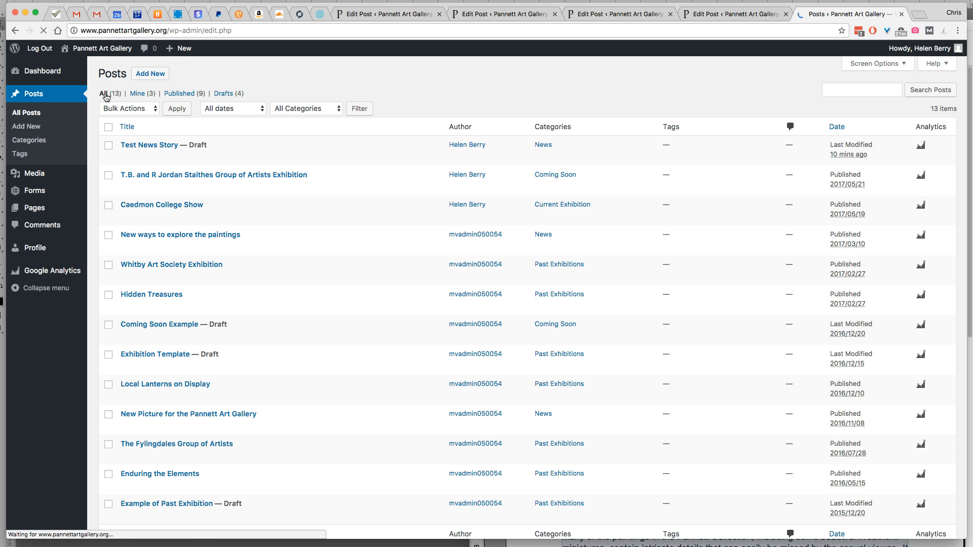
click(166, 145)
click(152, 146)
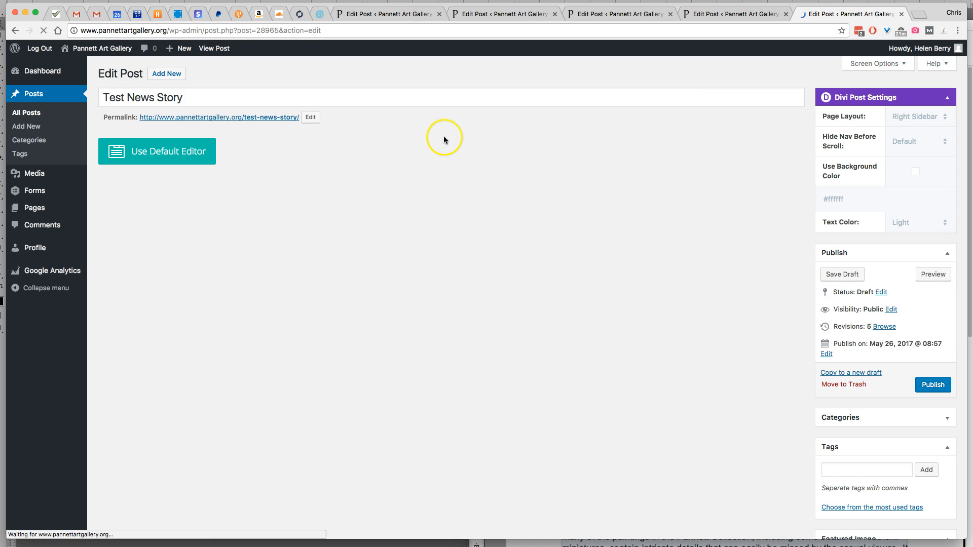
Replace the post's featured image with the boat painting NY_PPA_027.jpg from the media library, and publish the post
scroll(789, 272, down, 5)
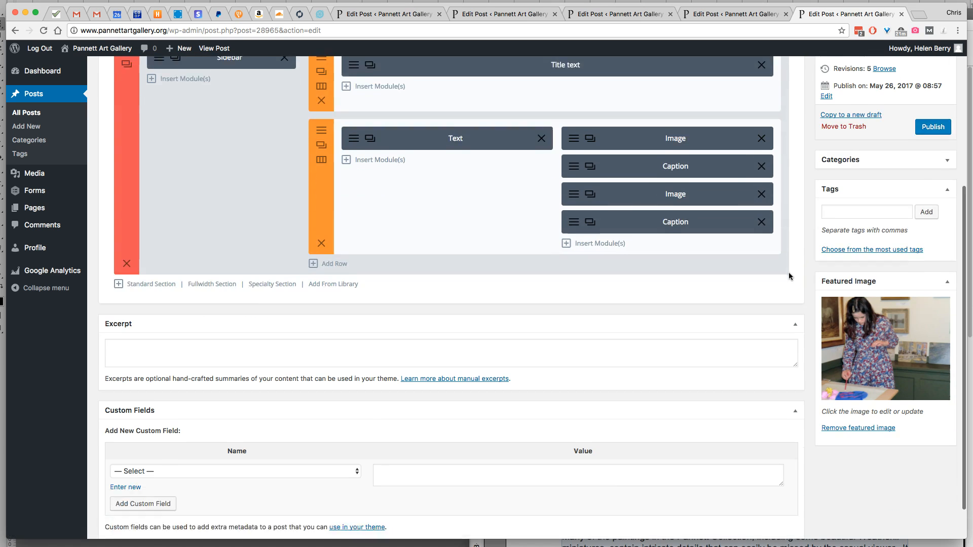
scroll(789, 276, down, 2)
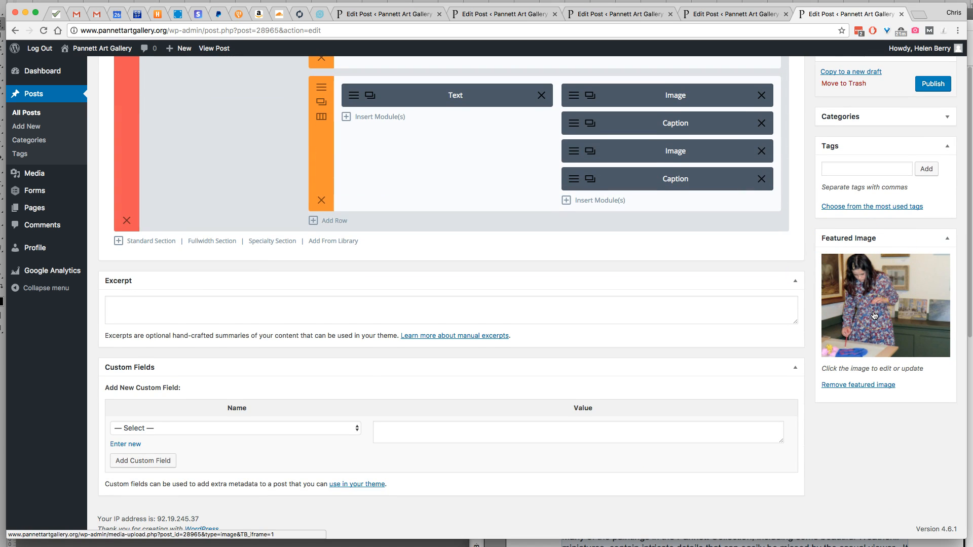
click(878, 386)
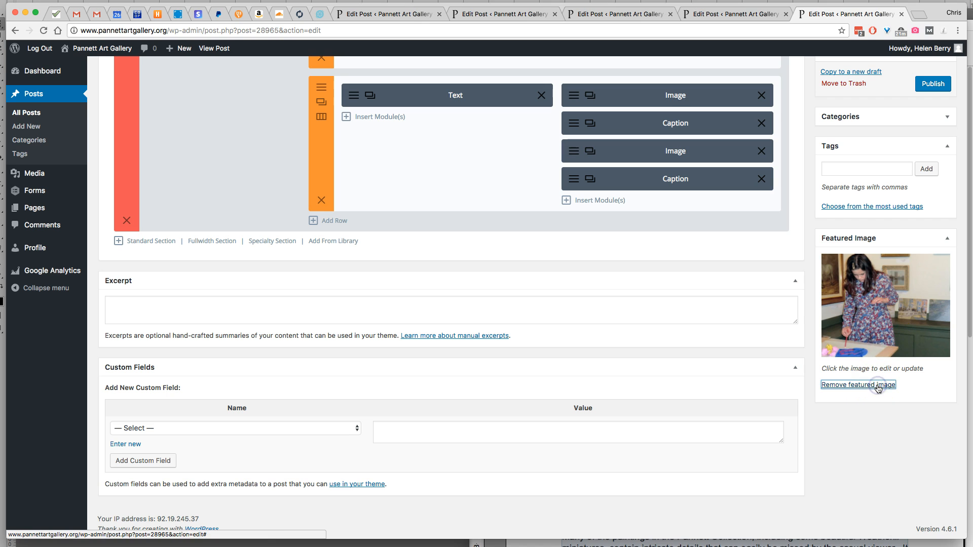
click(867, 260)
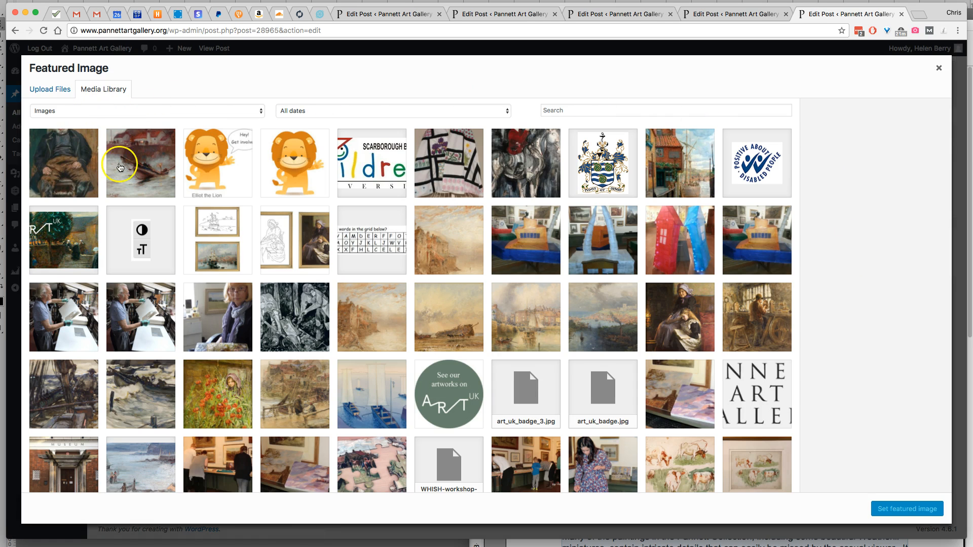
click(152, 168)
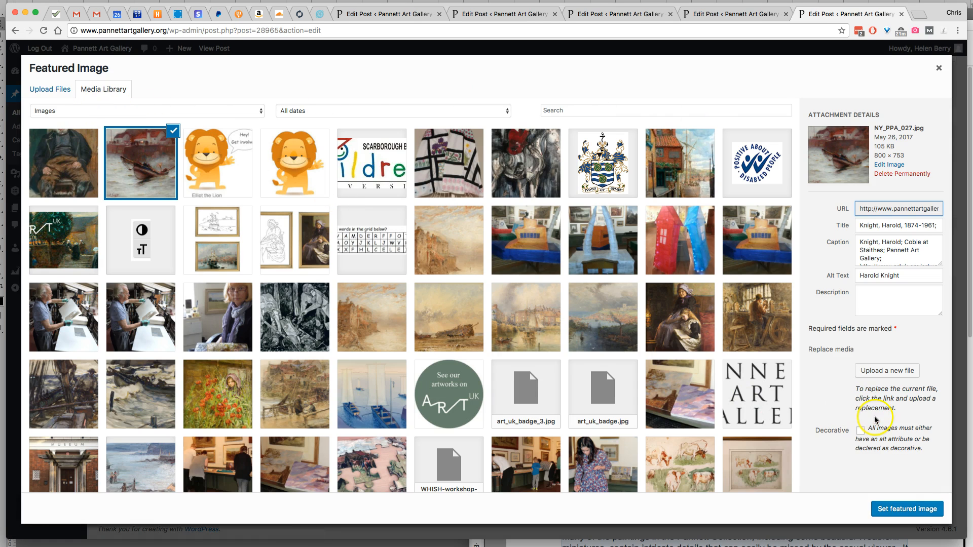
click(916, 512)
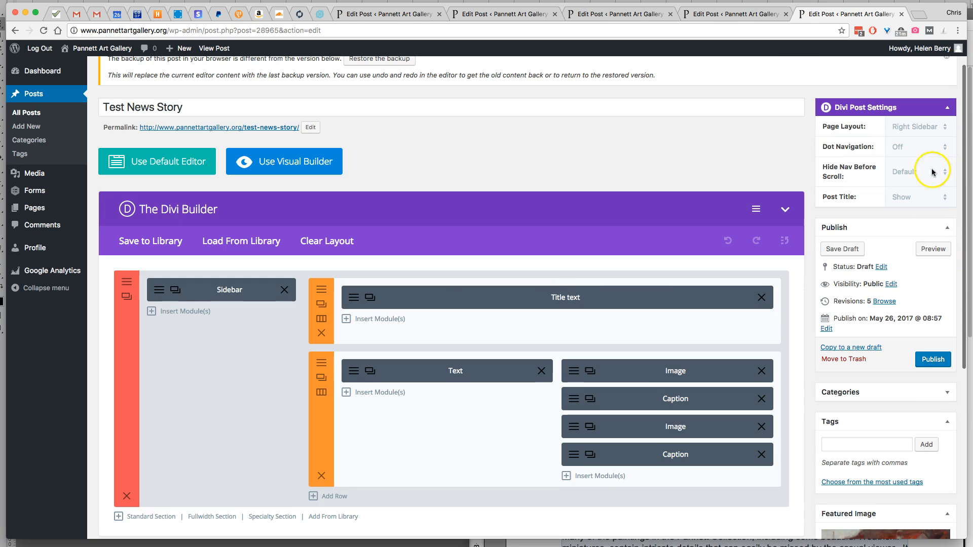
scroll(944, 152, up, 5)
click(933, 360)
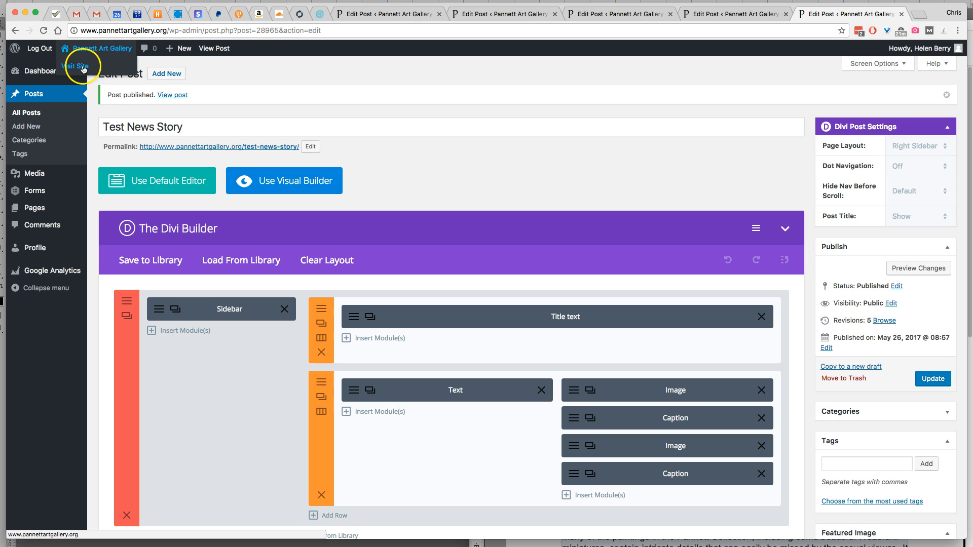
click(174, 30)
drag(174, 30, 416, 30)
key(BackSpace)
key(BackSpace)
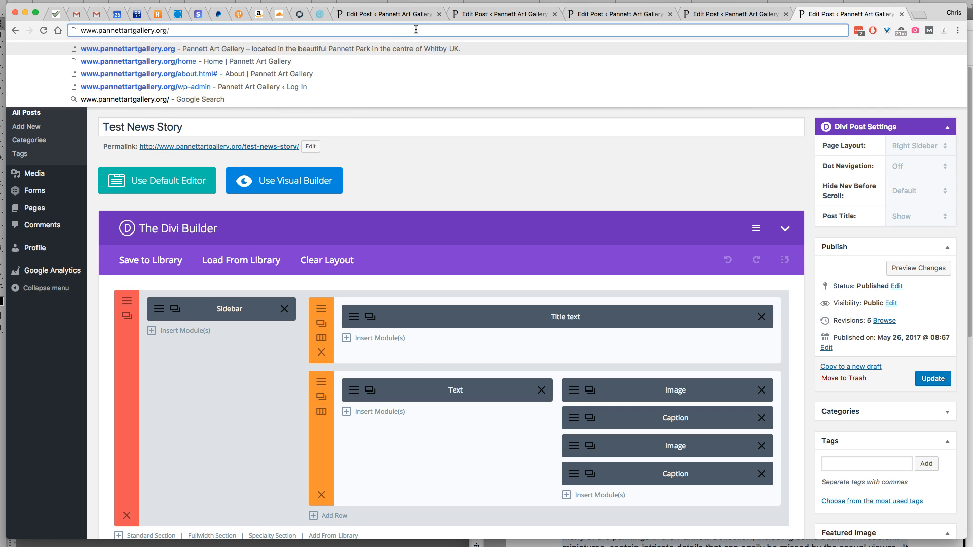
text(home)
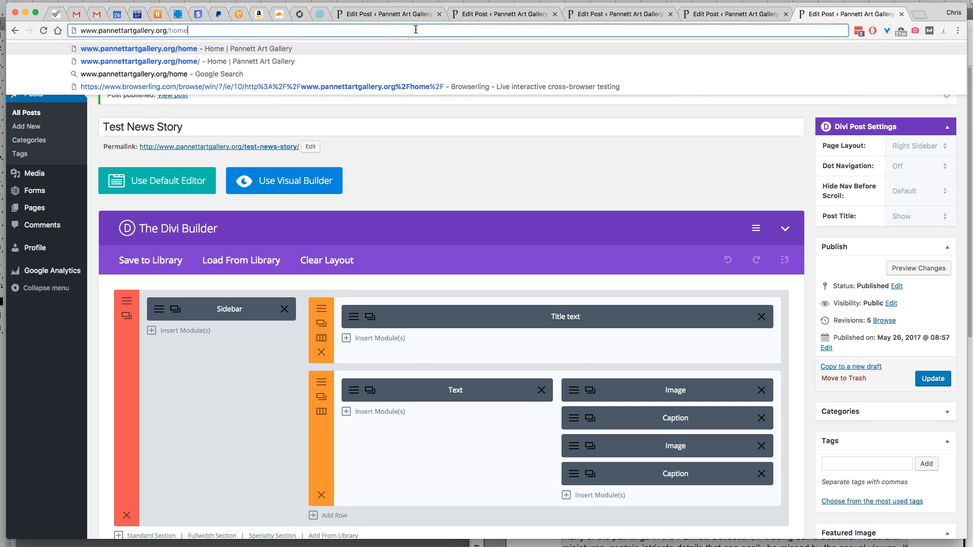
key(Return)
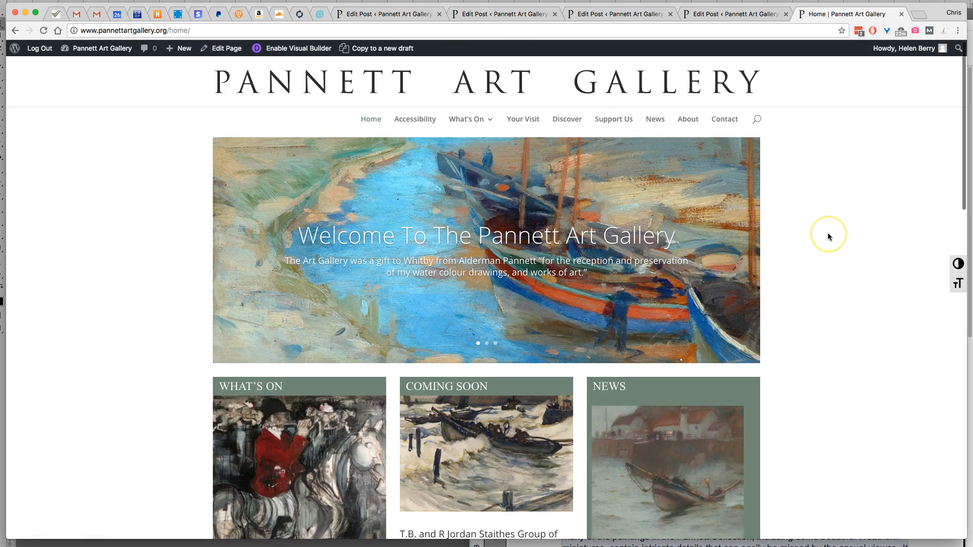
scroll(828, 235, down, 5)
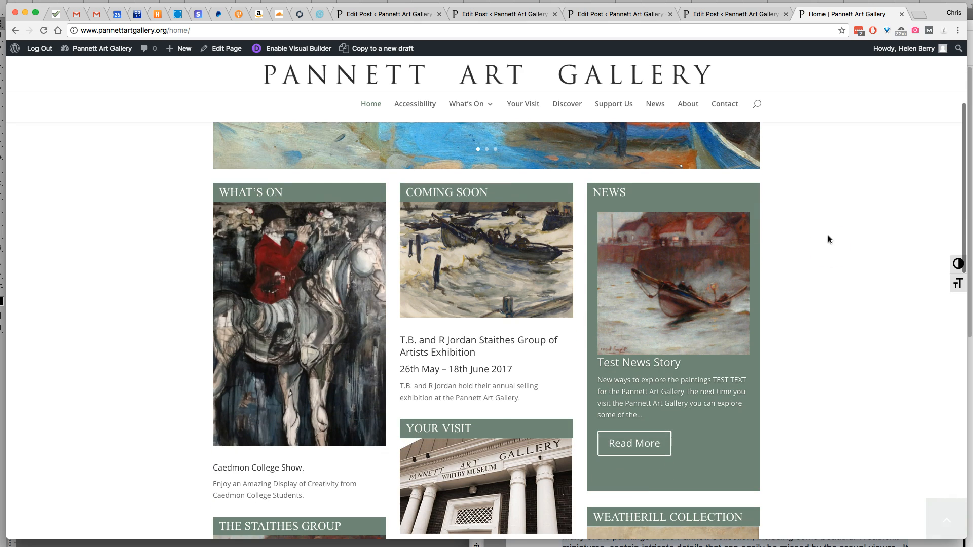
Open the full Test News Story from the News section and review its text, paintings and captions
click(650, 449)
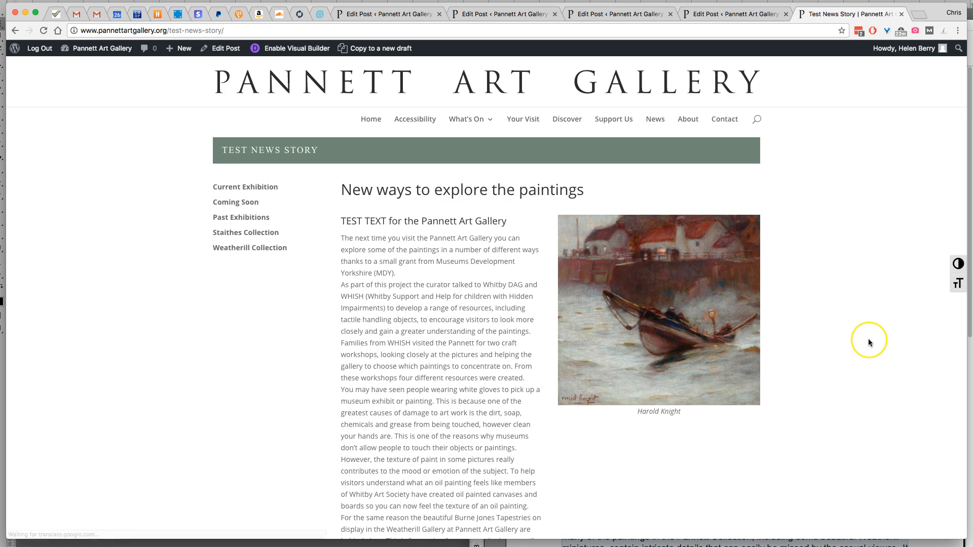
scroll(868, 339, down, 3)
scroll(868, 341, down, 3)
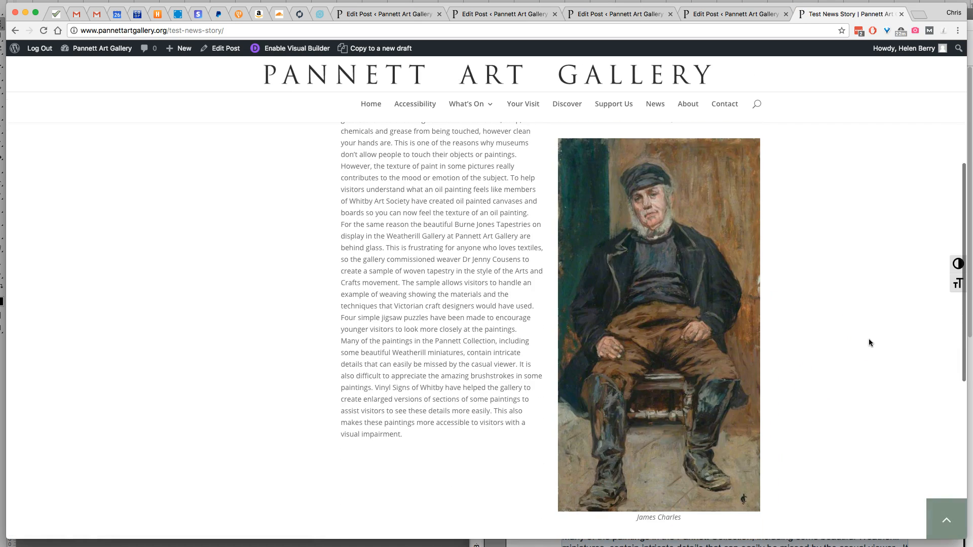
scroll(869, 341, up, 6)
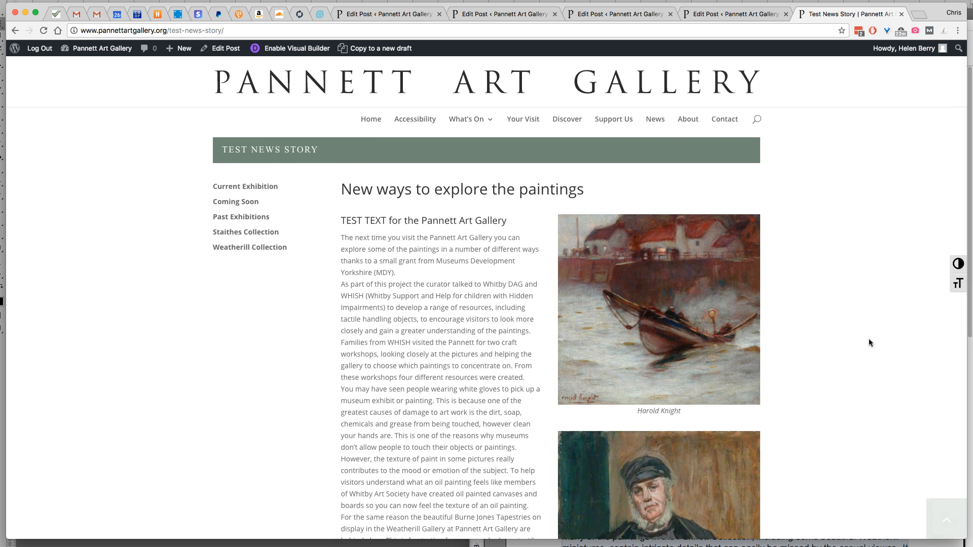